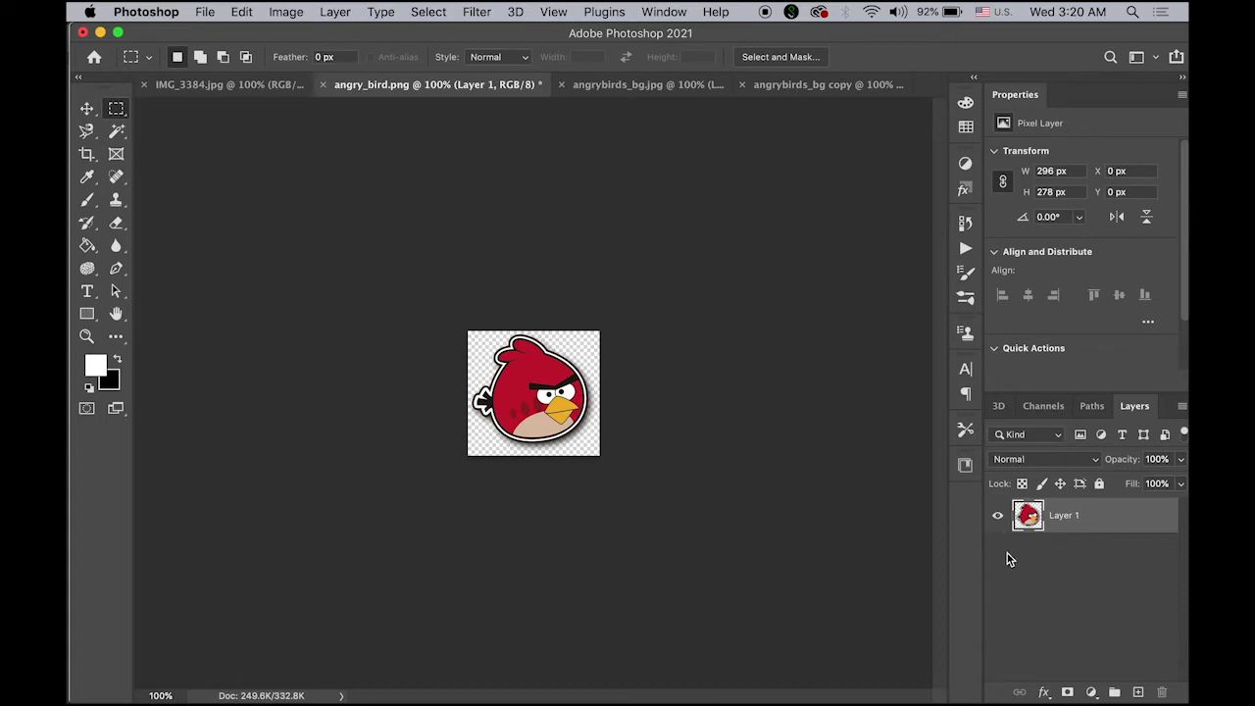
Add Layer 2 beneath the bird layer and fill it with white.
left_click(1136, 691)
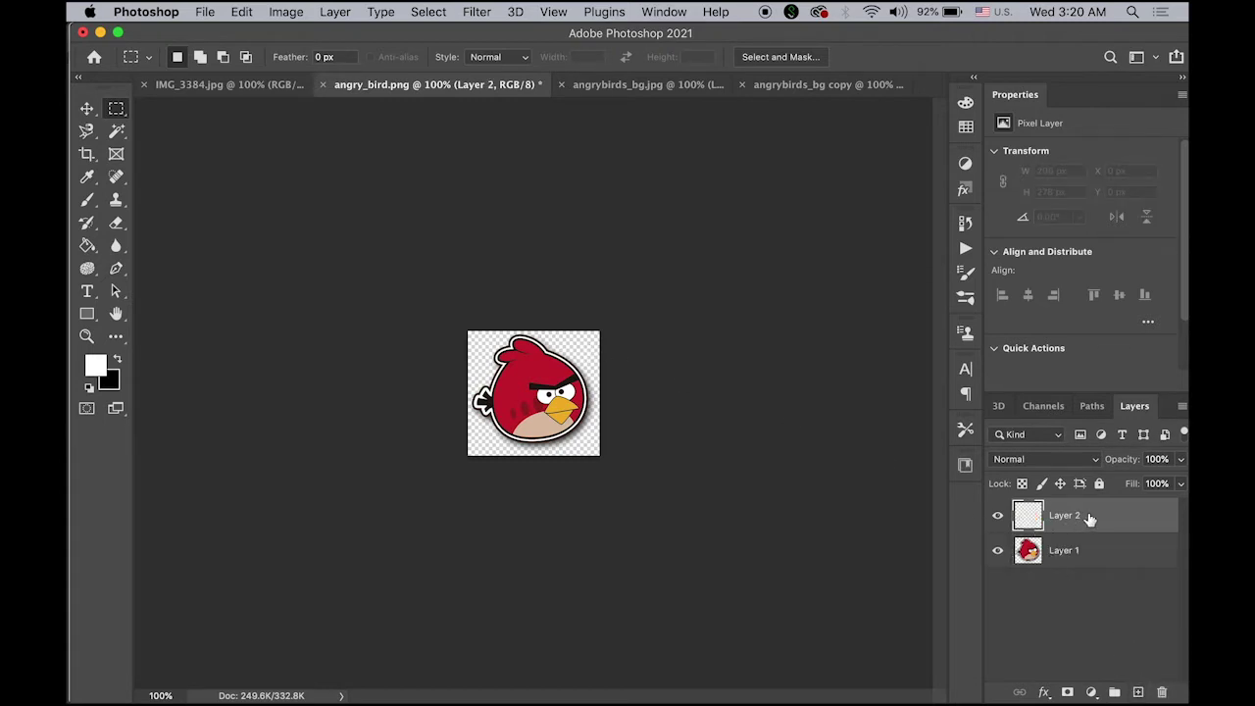
left_click_drag(1088, 519, 1091, 576)
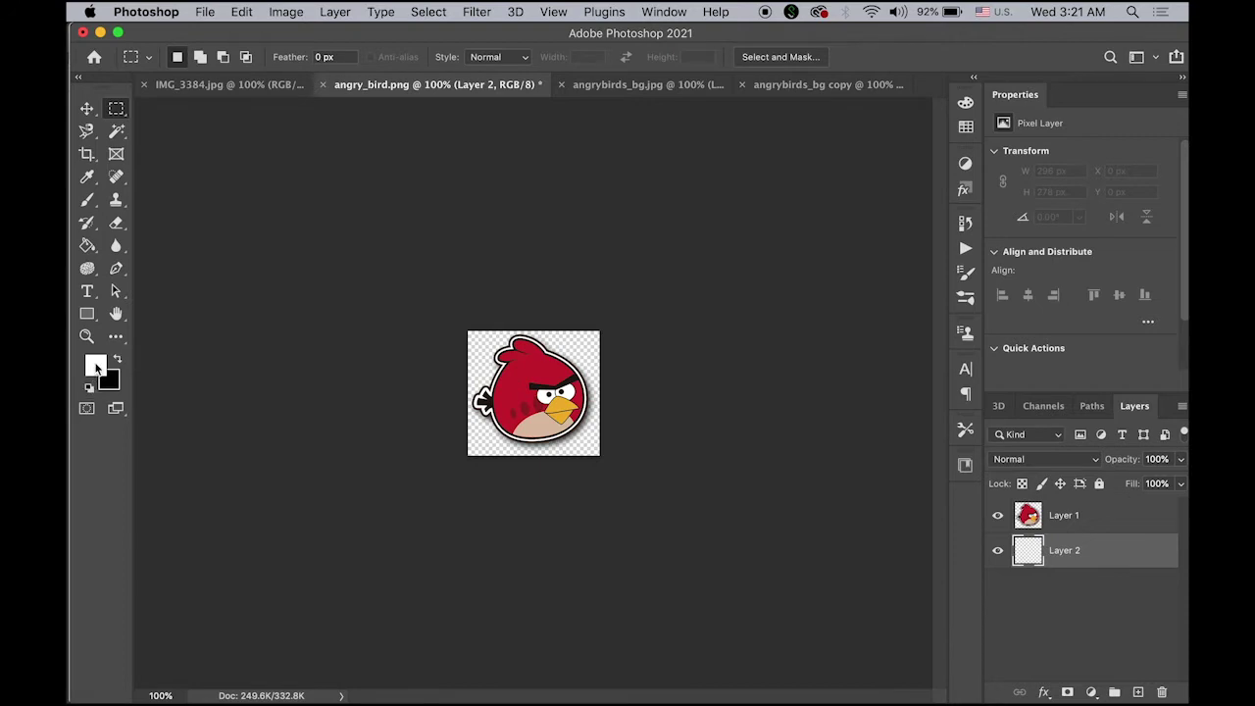
left_click(88, 247)
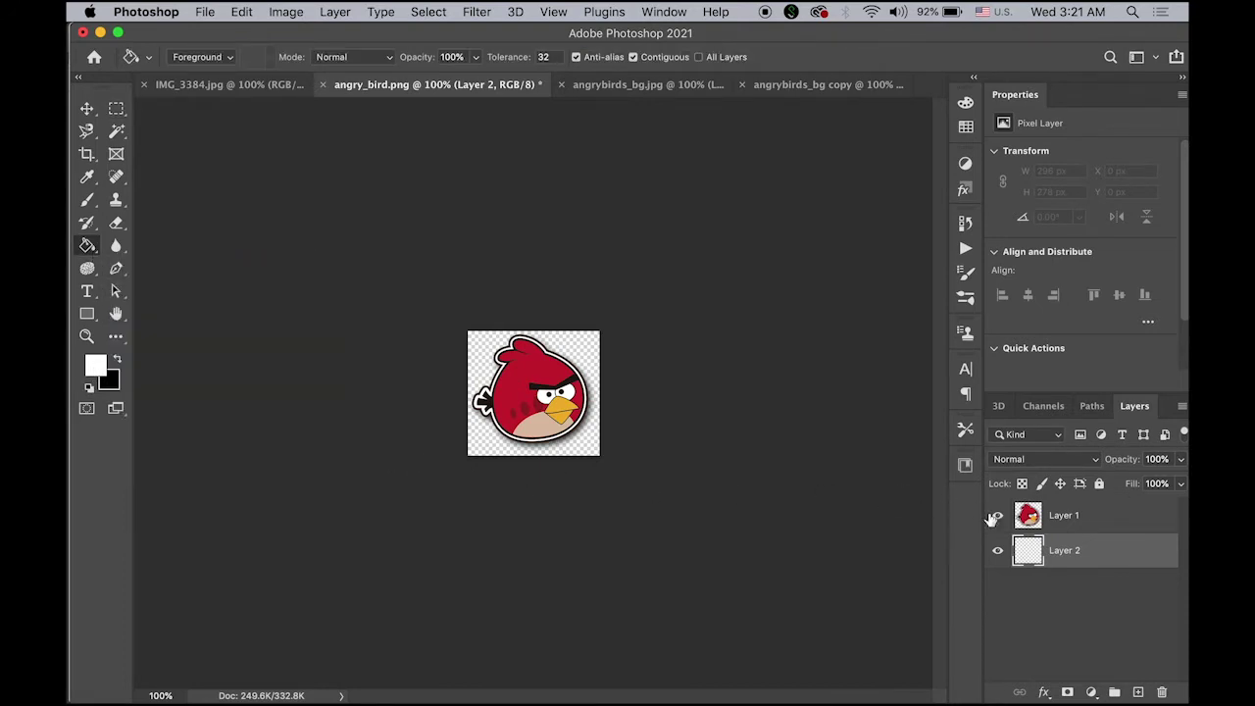
left_click(490, 388)
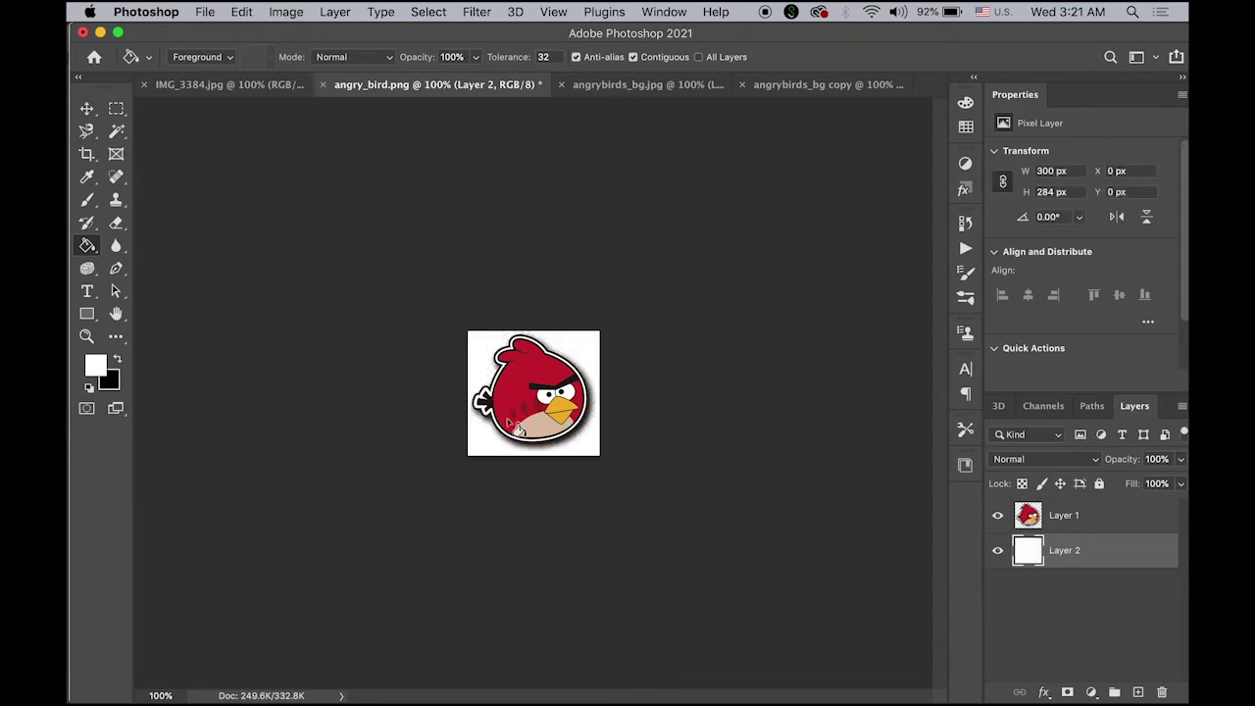
left_click(115, 109)
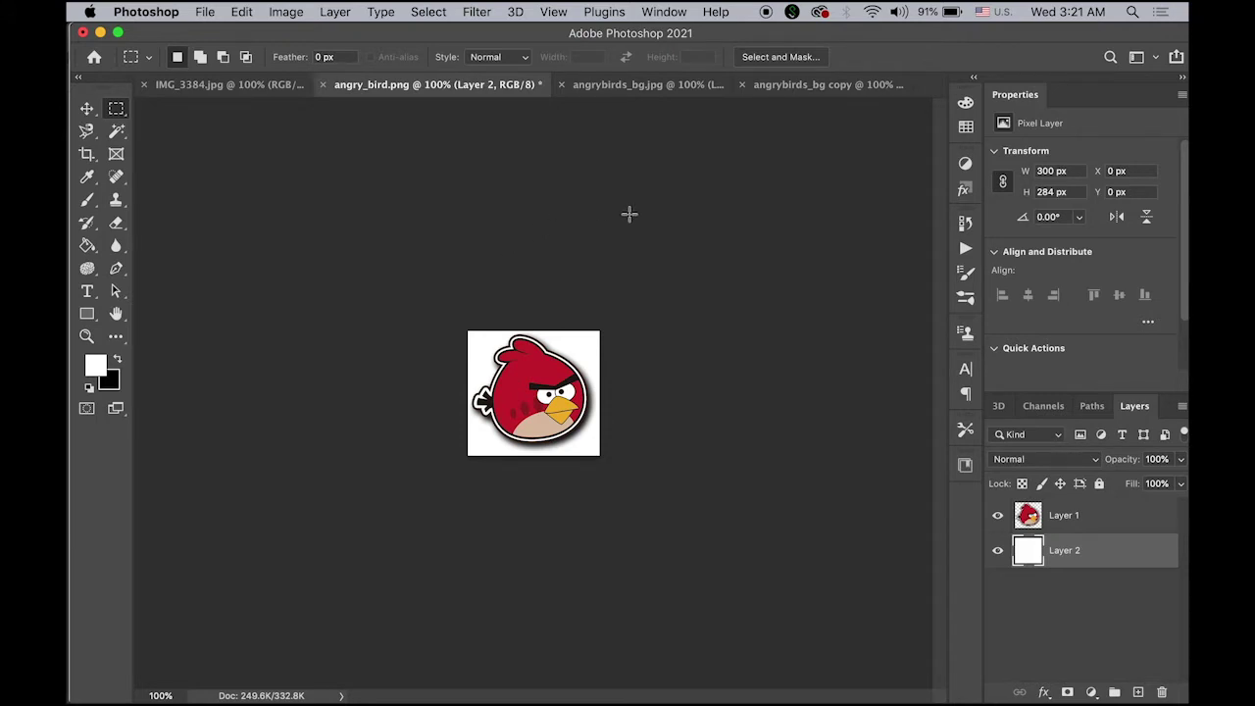
Open the Timeline panel and create a frame animation with the bird as frame 1.
left_click(665, 11)
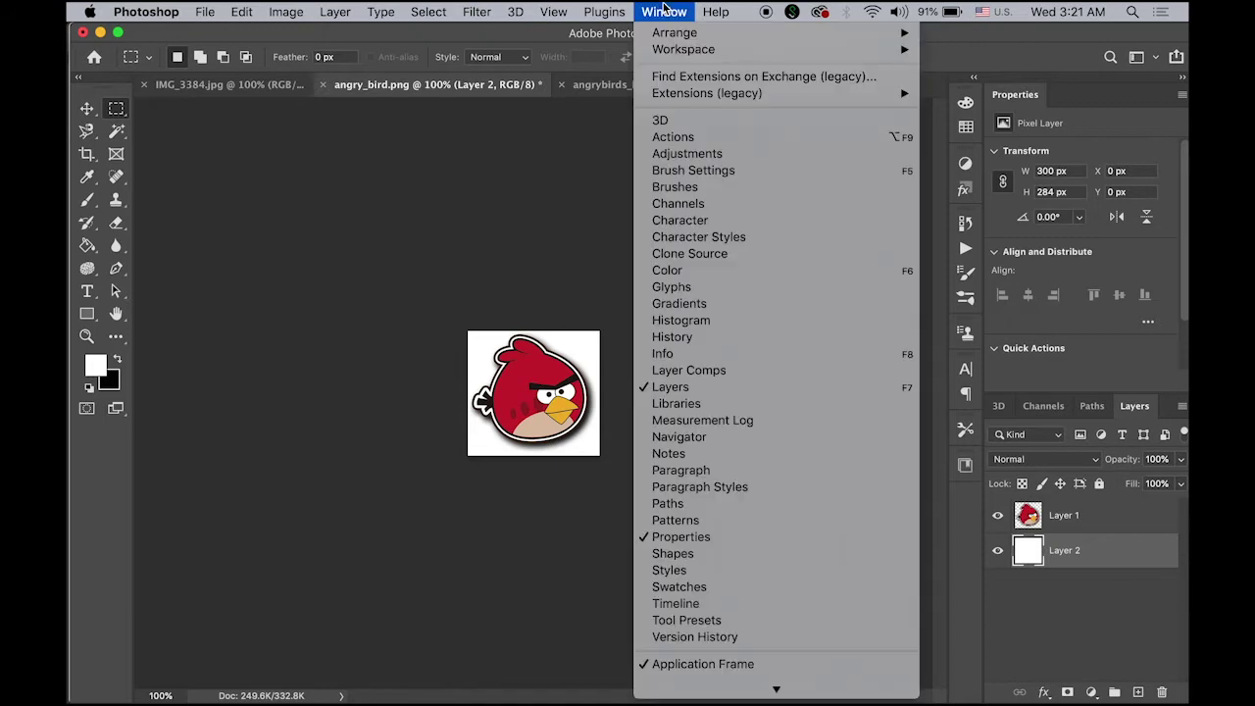
left_click(778, 603)
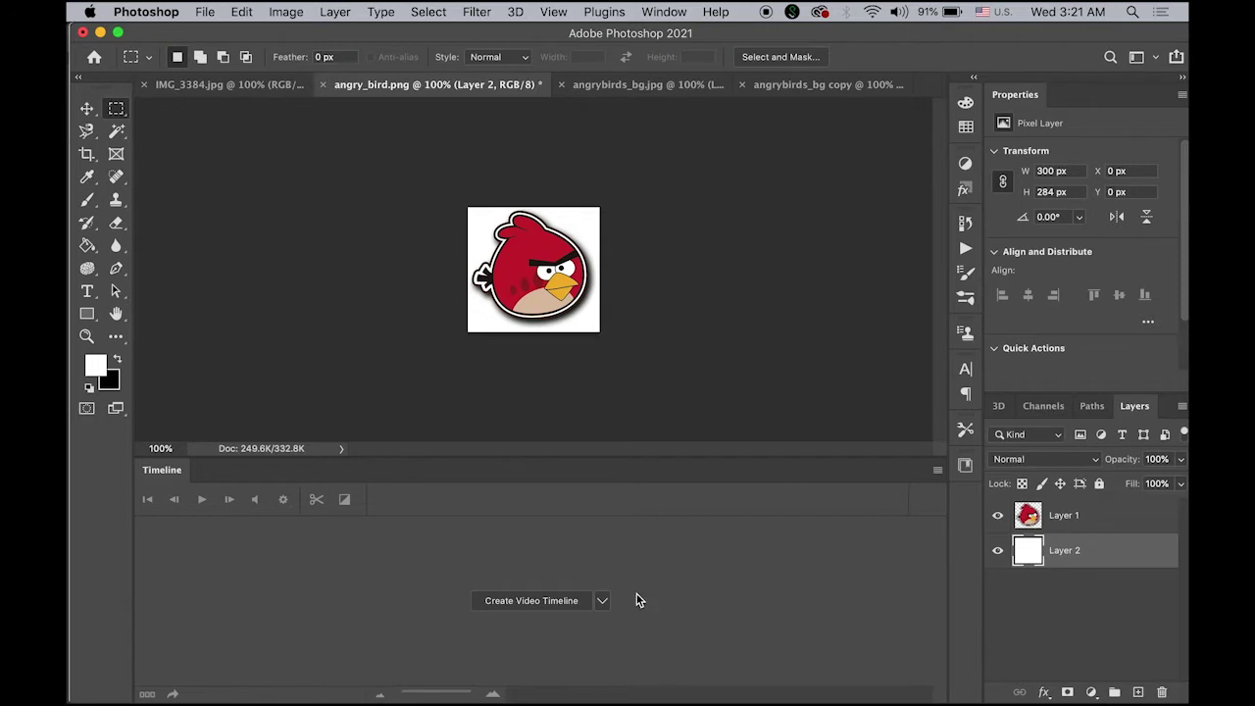
left_click(603, 603)
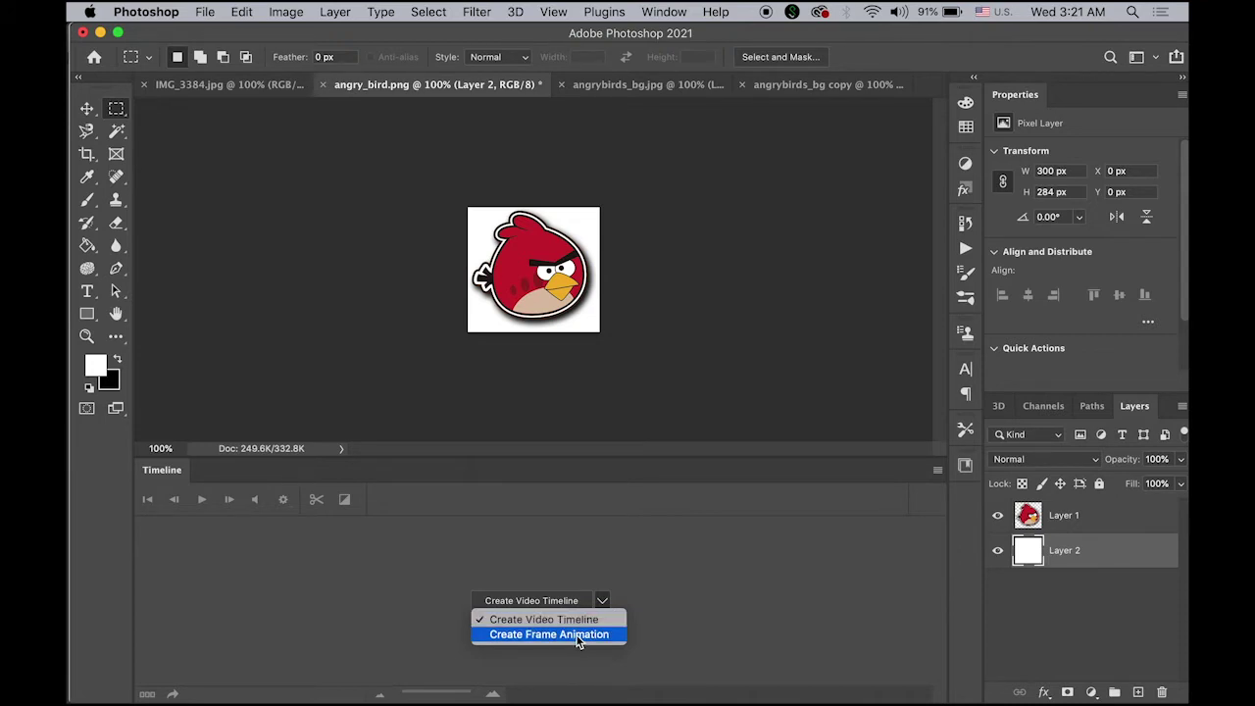
left_click(579, 637)
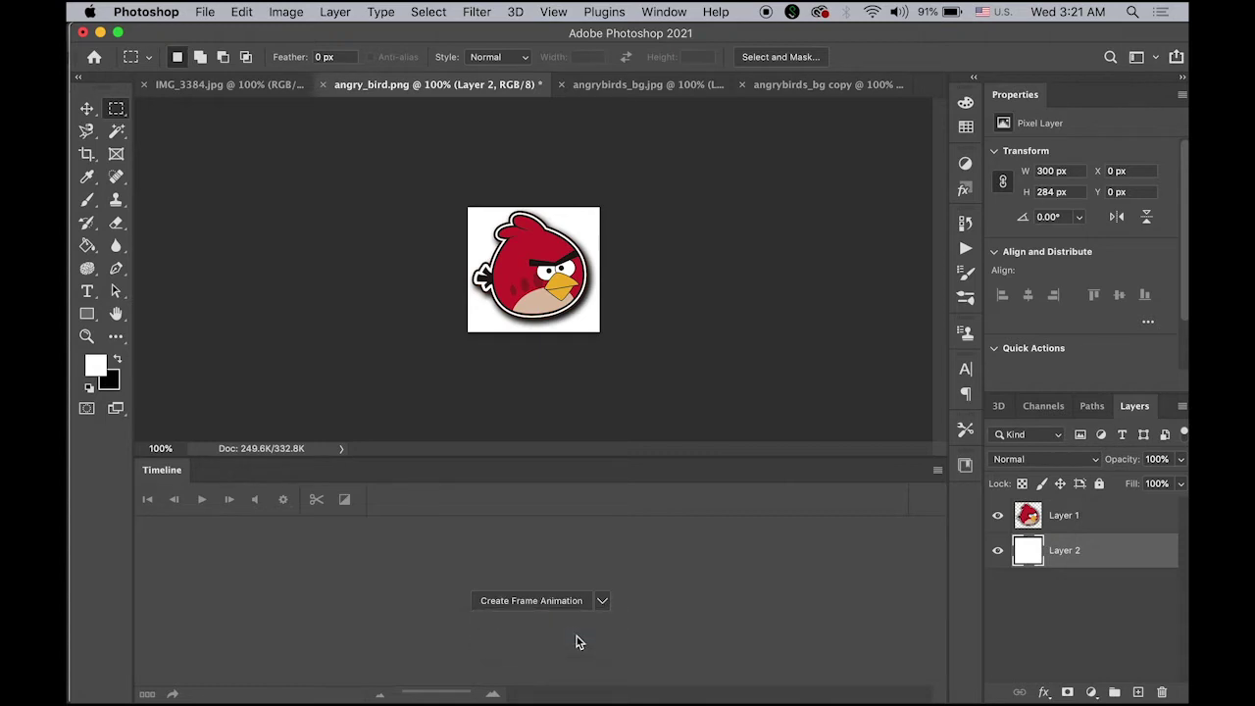
left_click(538, 601)
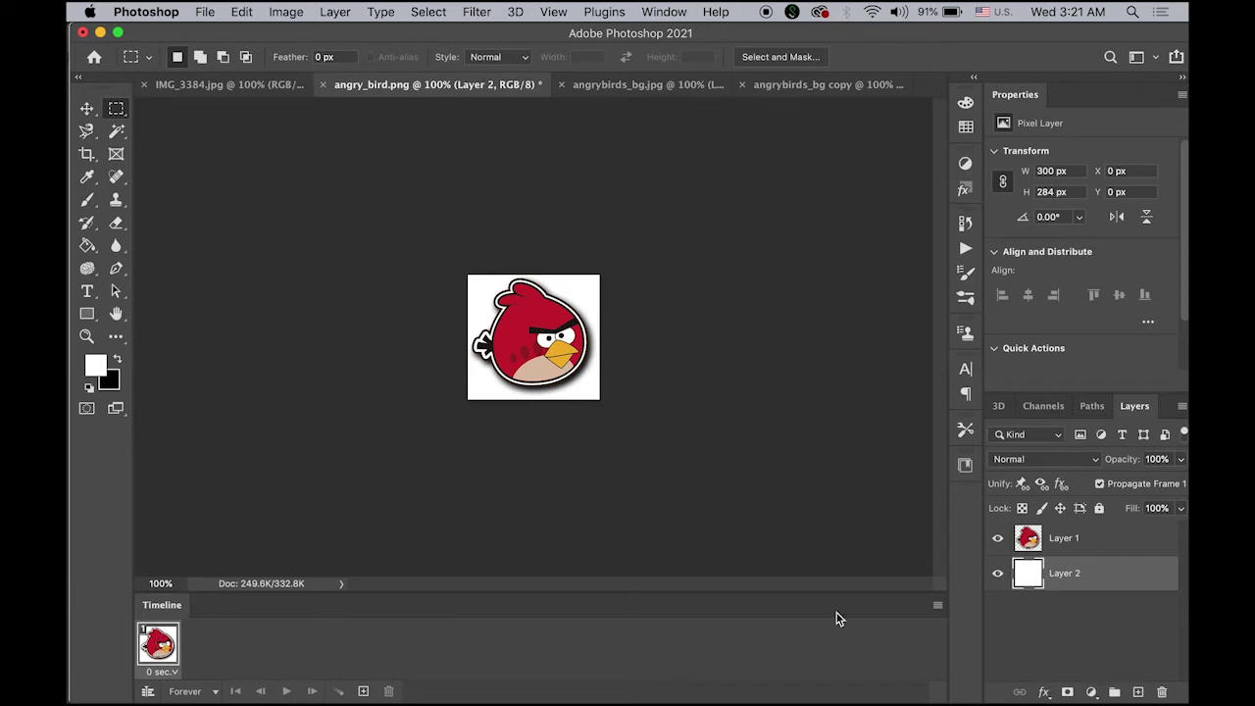
Float the Layers panel over the canvas and duplicate frame 1 into a second frame.
left_click_drag(1137, 412, 707, 176)
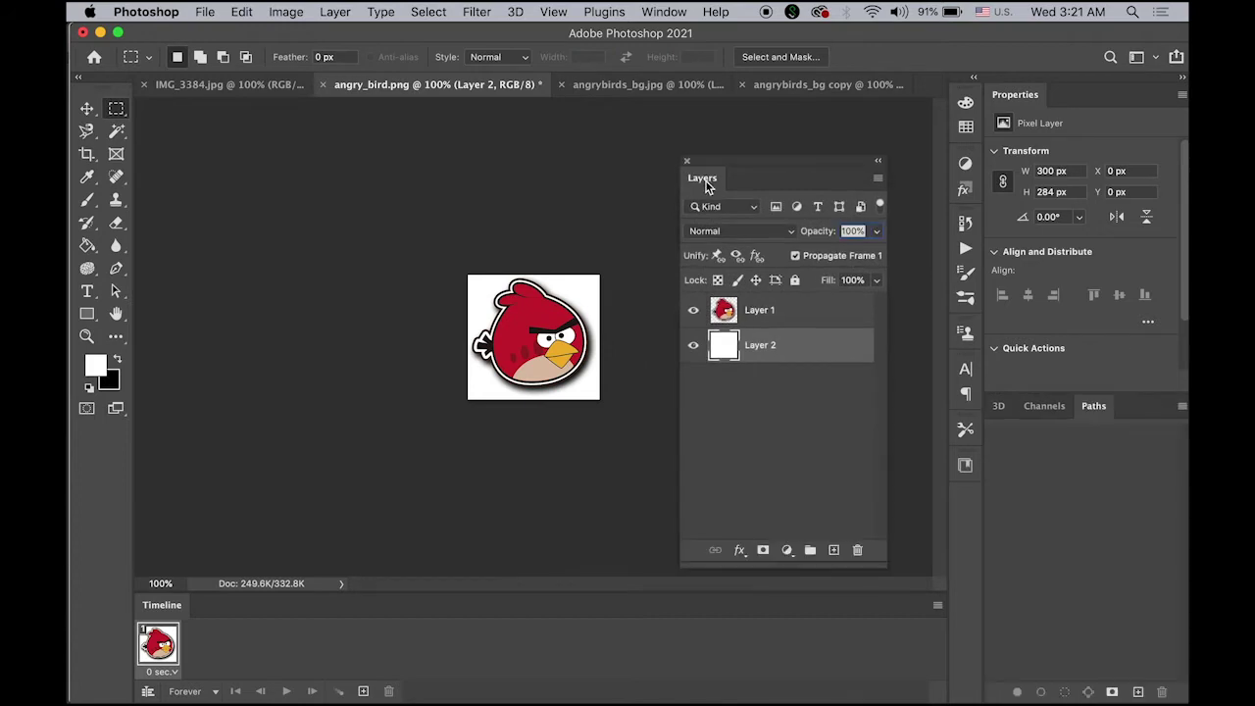
left_click(362, 692)
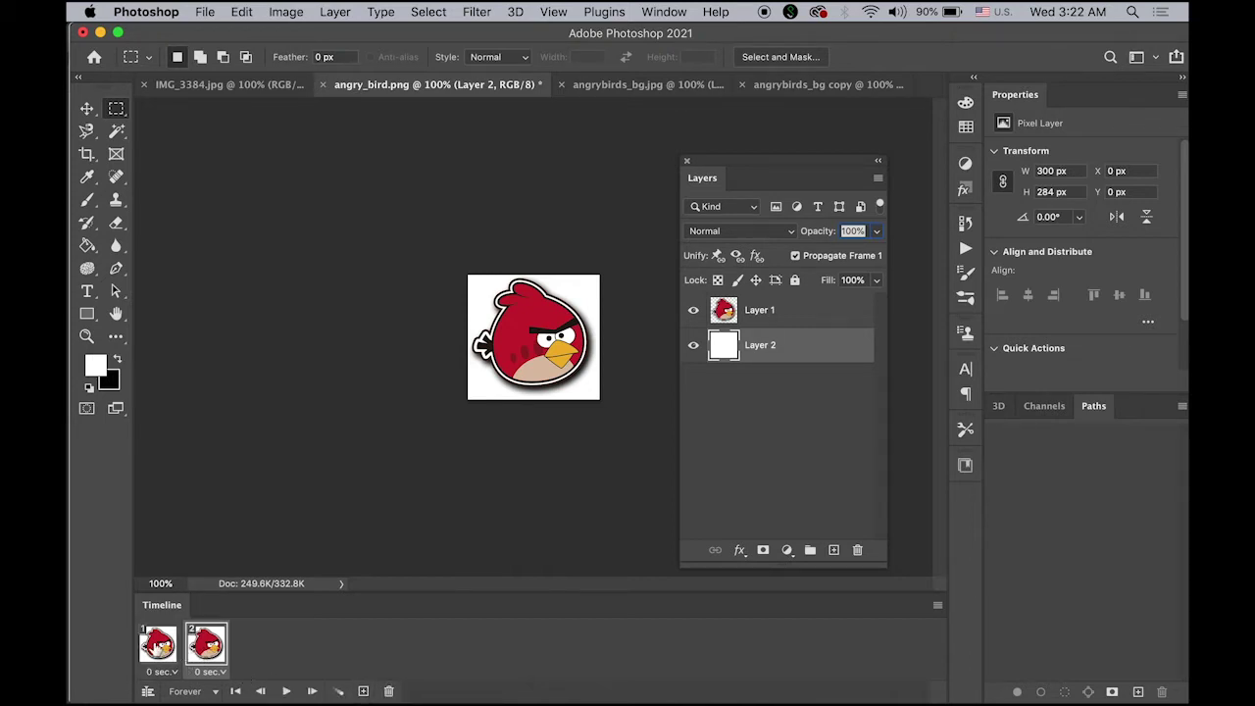
left_click(157, 645)
left_click(201, 647)
Duplicate Layer 1 to create Layer 1 copy.
left_click(799, 314)
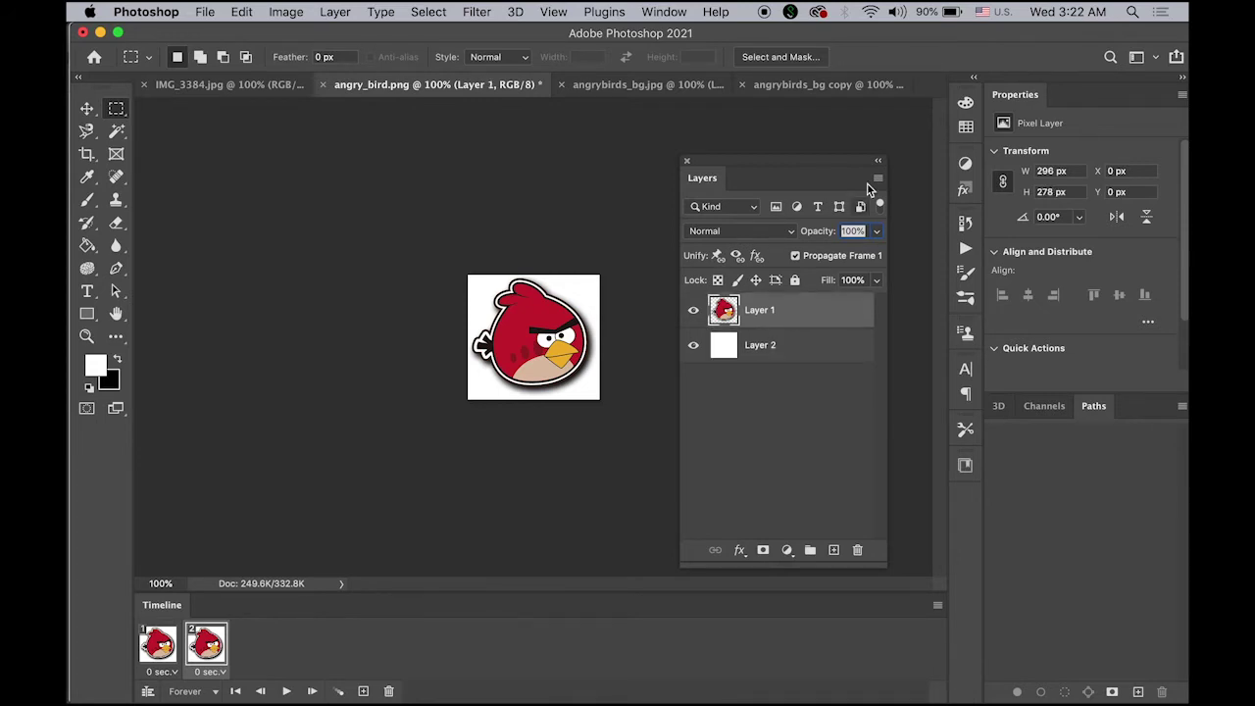
left_click(877, 177)
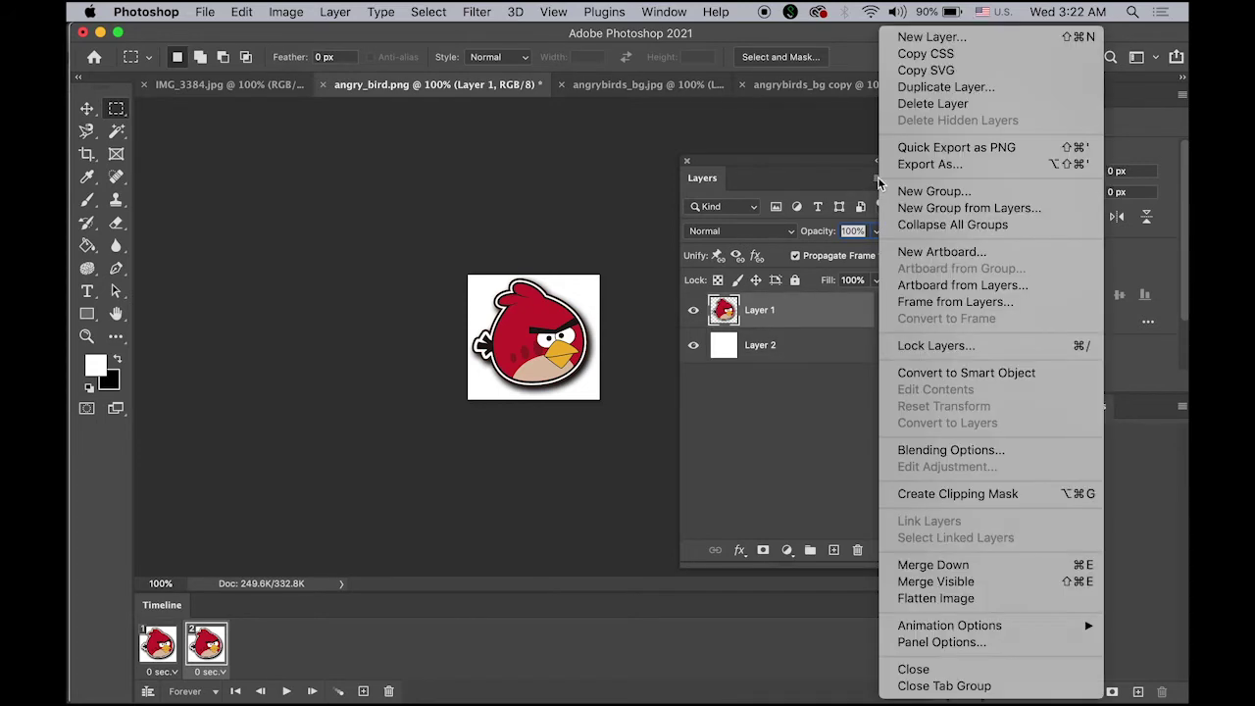
left_click(970, 89)
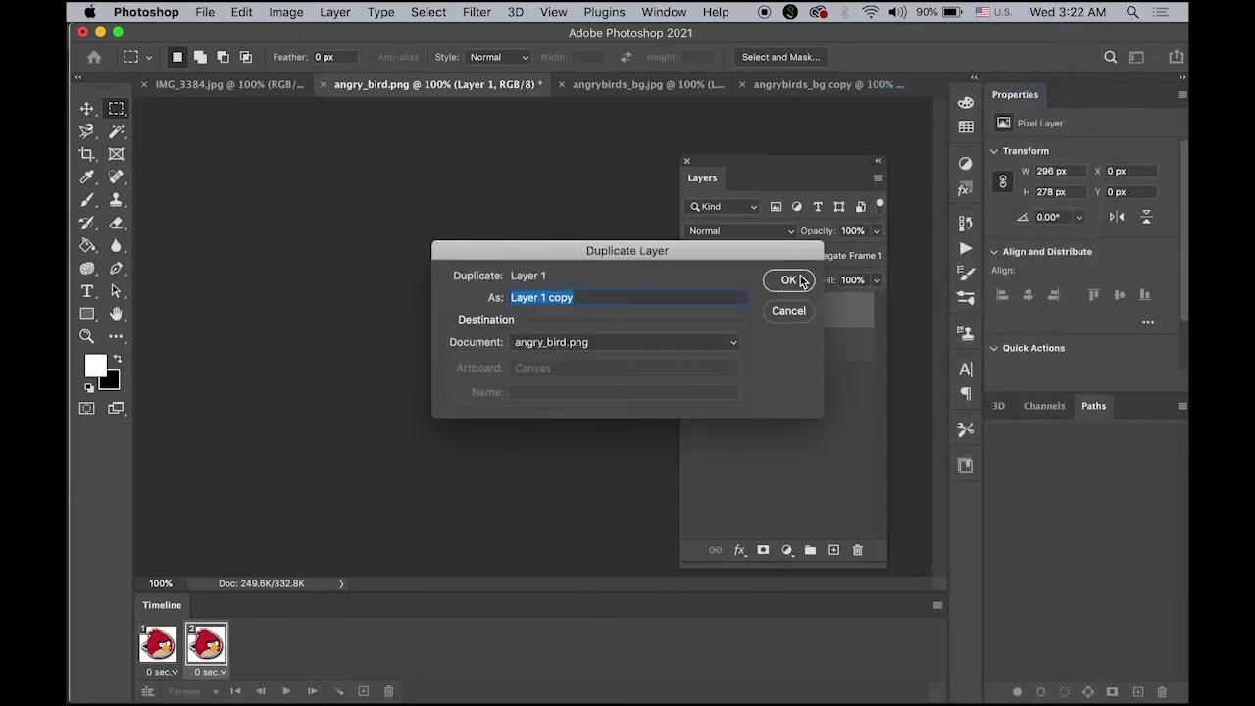
left_click(789, 281)
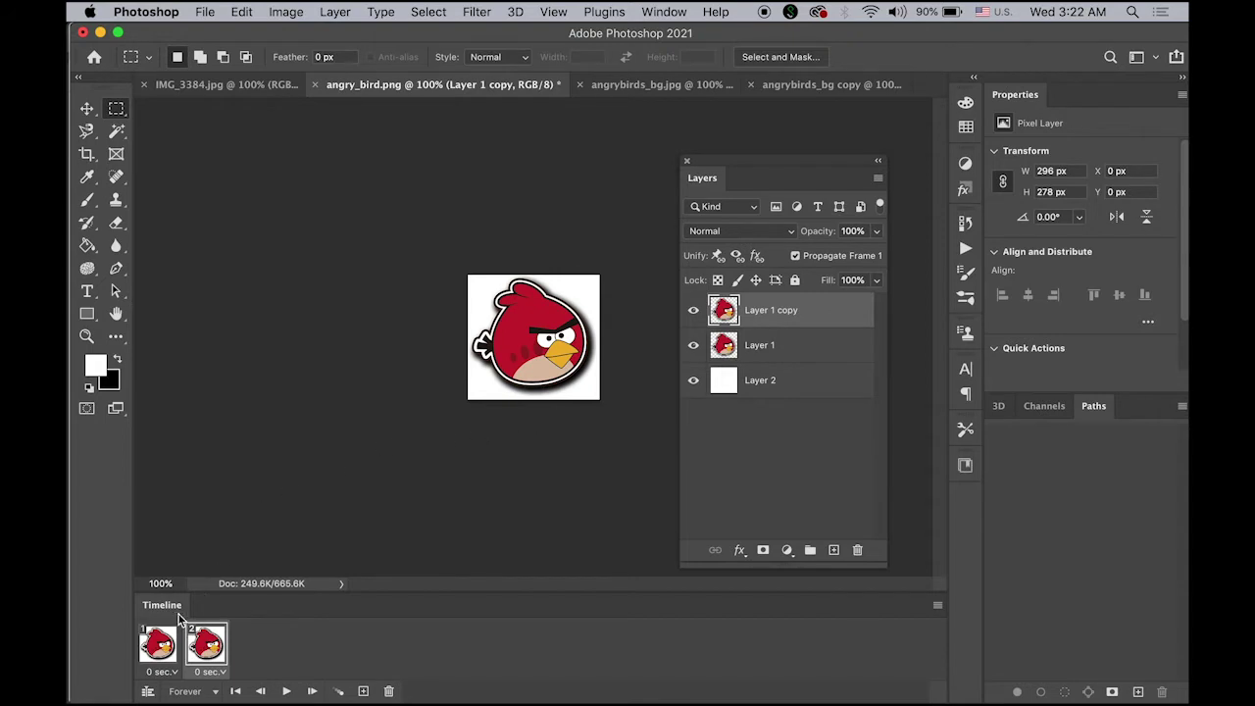
Hide Layer 1 copy in frame 1, and show only Layer 1 copy in frame 2.
left_click(157, 653)
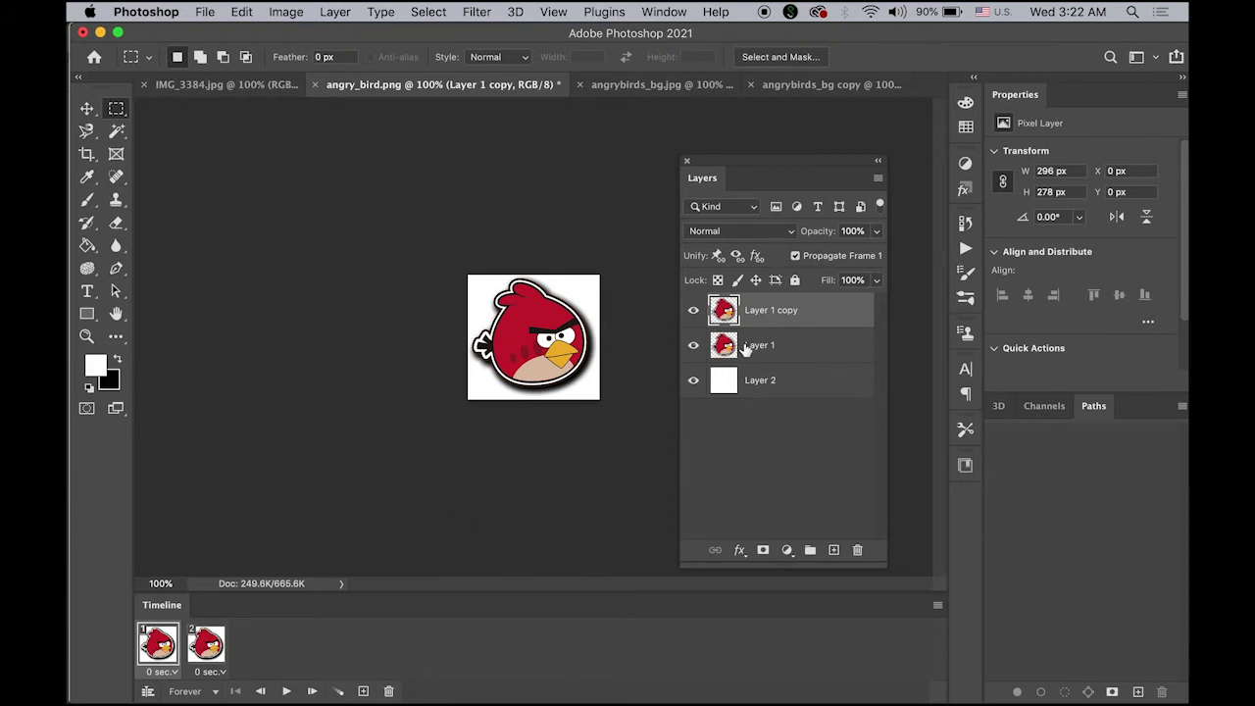
left_click(692, 310)
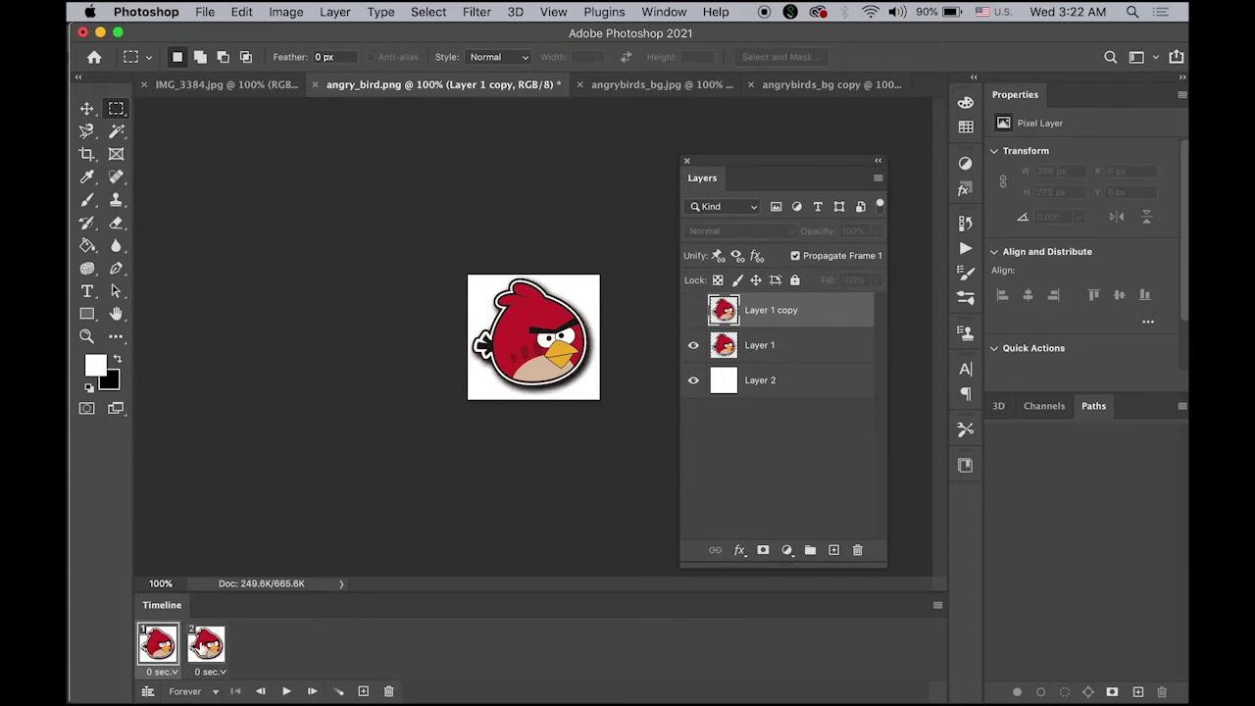
left_click(202, 642)
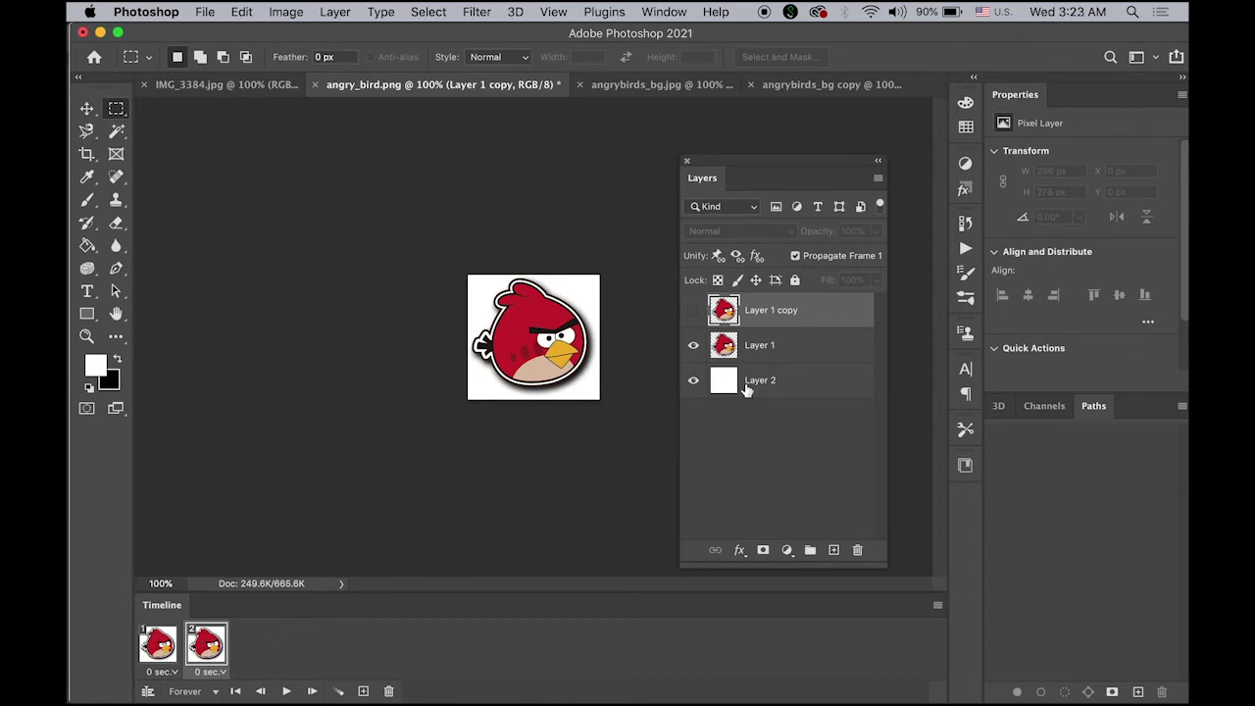
left_click(692, 311)
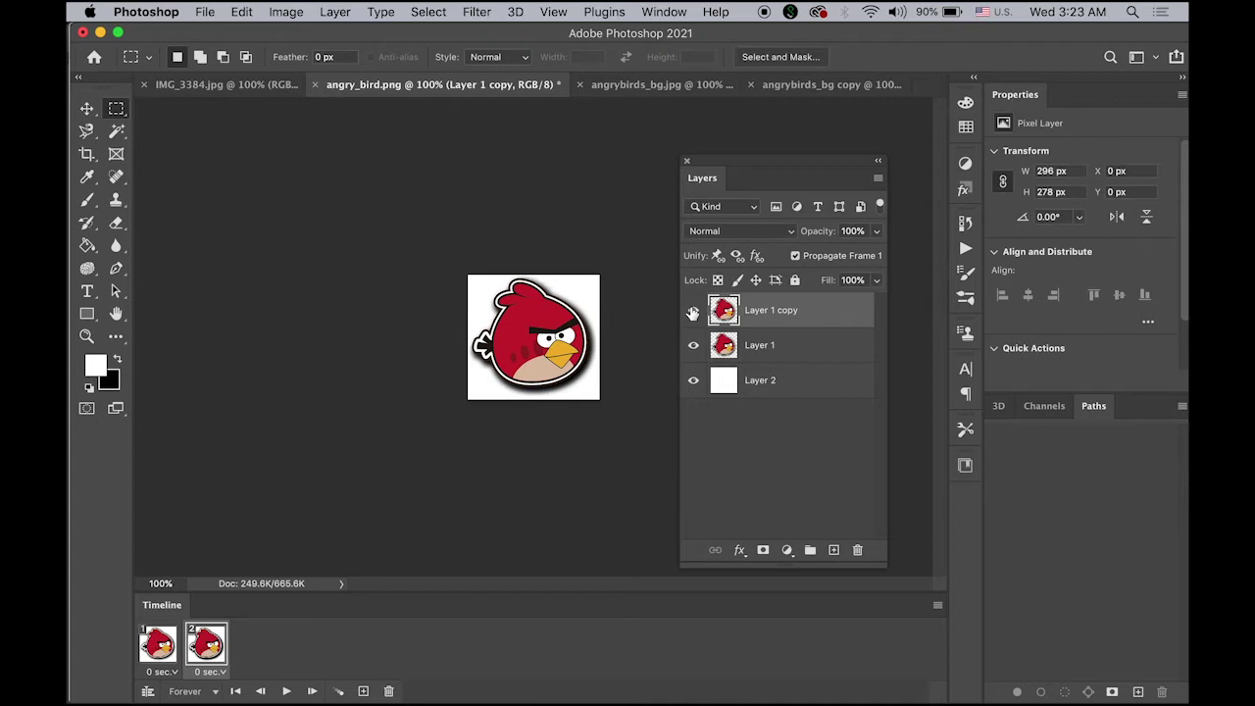
left_click(693, 346)
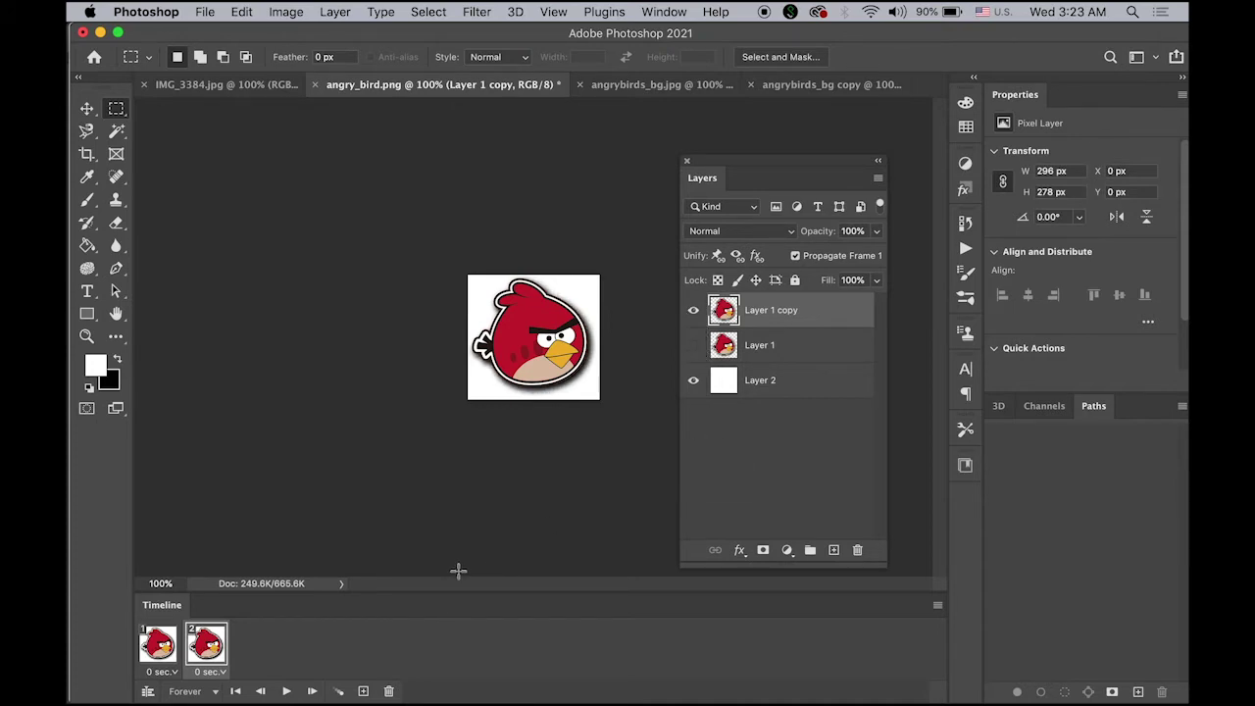
left_click(149, 653)
left_click(204, 649)
left_click(157, 643)
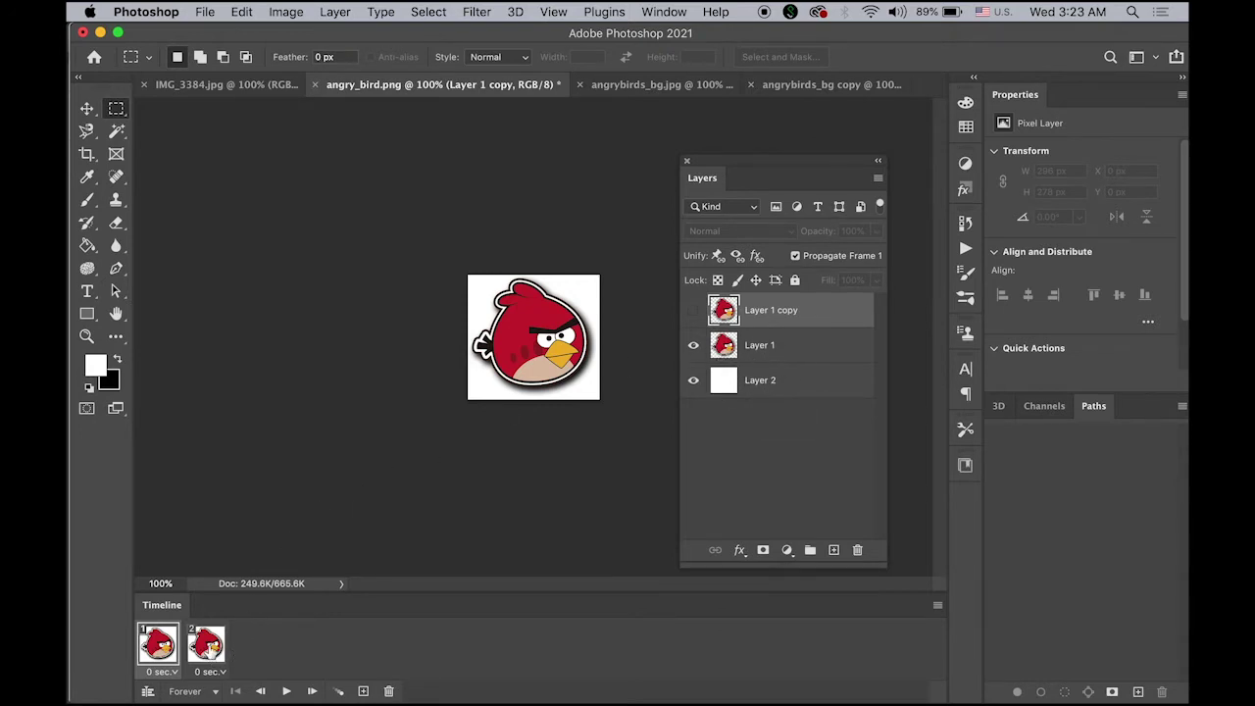
left_click(209, 653)
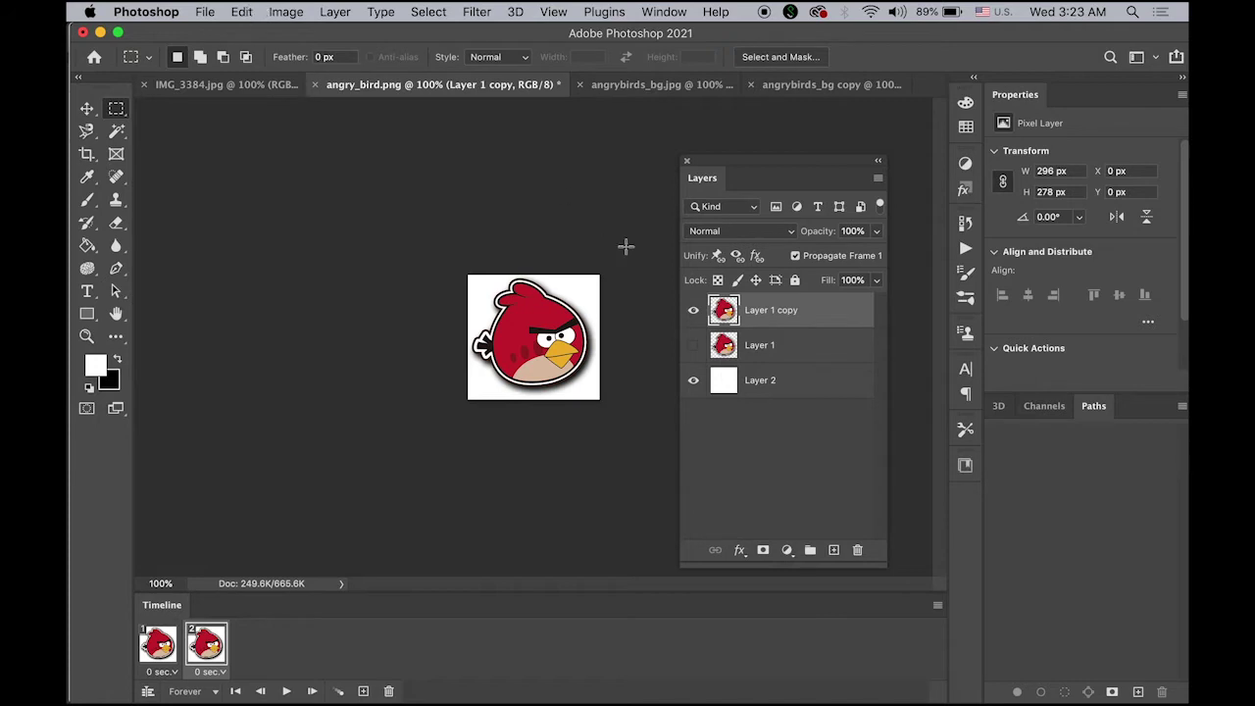
Rotate Layer 1 copy about -8.45° so frame 2 shows the bird tilted.
left_click(241, 11)
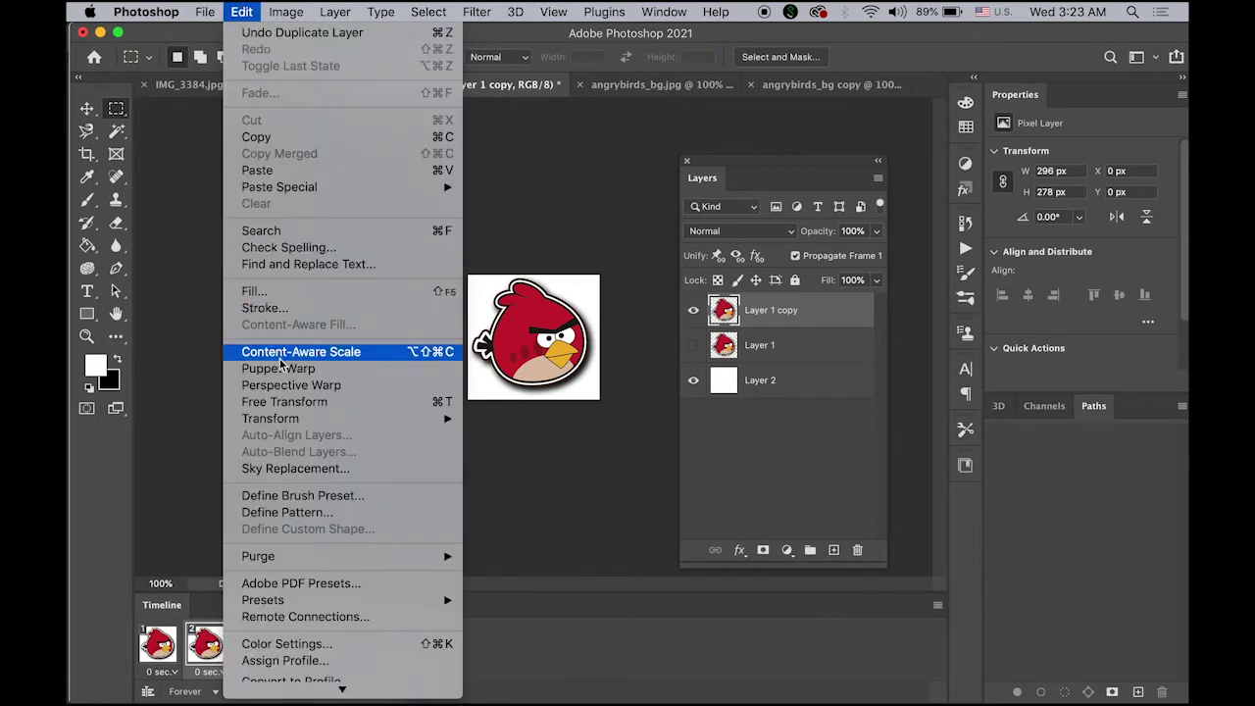
mouse_move(293, 419)
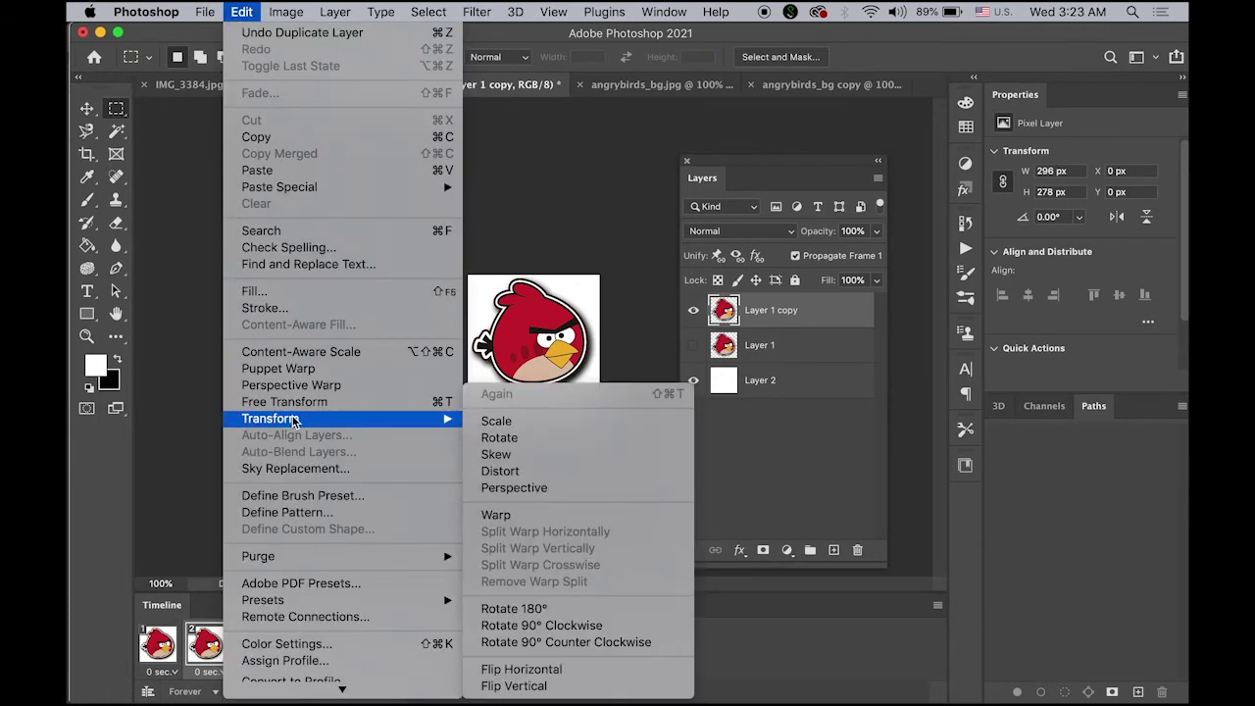
left_click(502, 438)
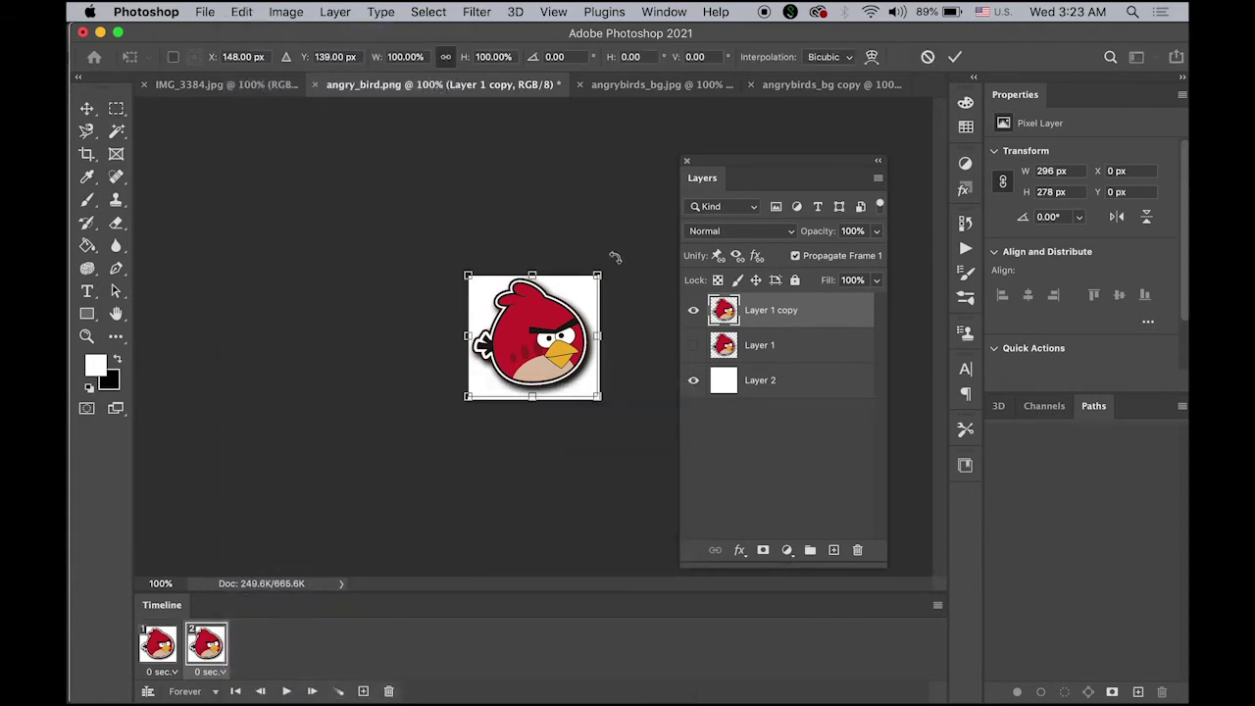
left_click_drag(613, 259, 598, 253)
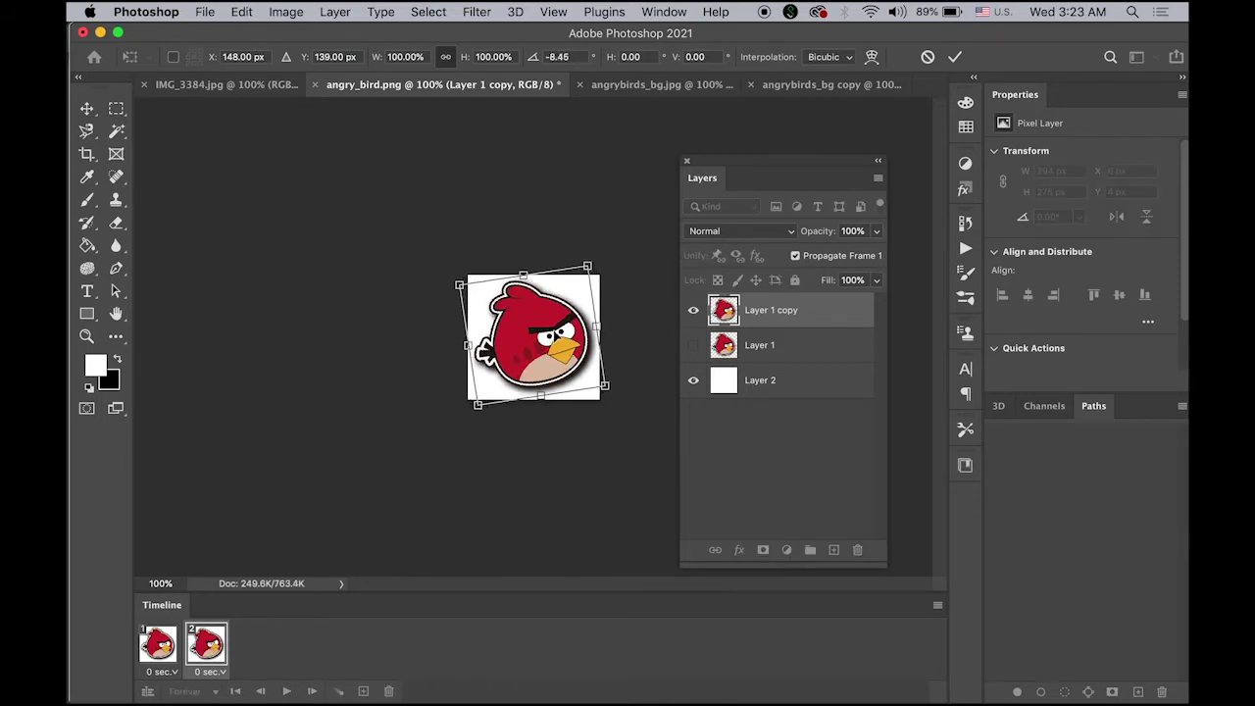
key("Escape")
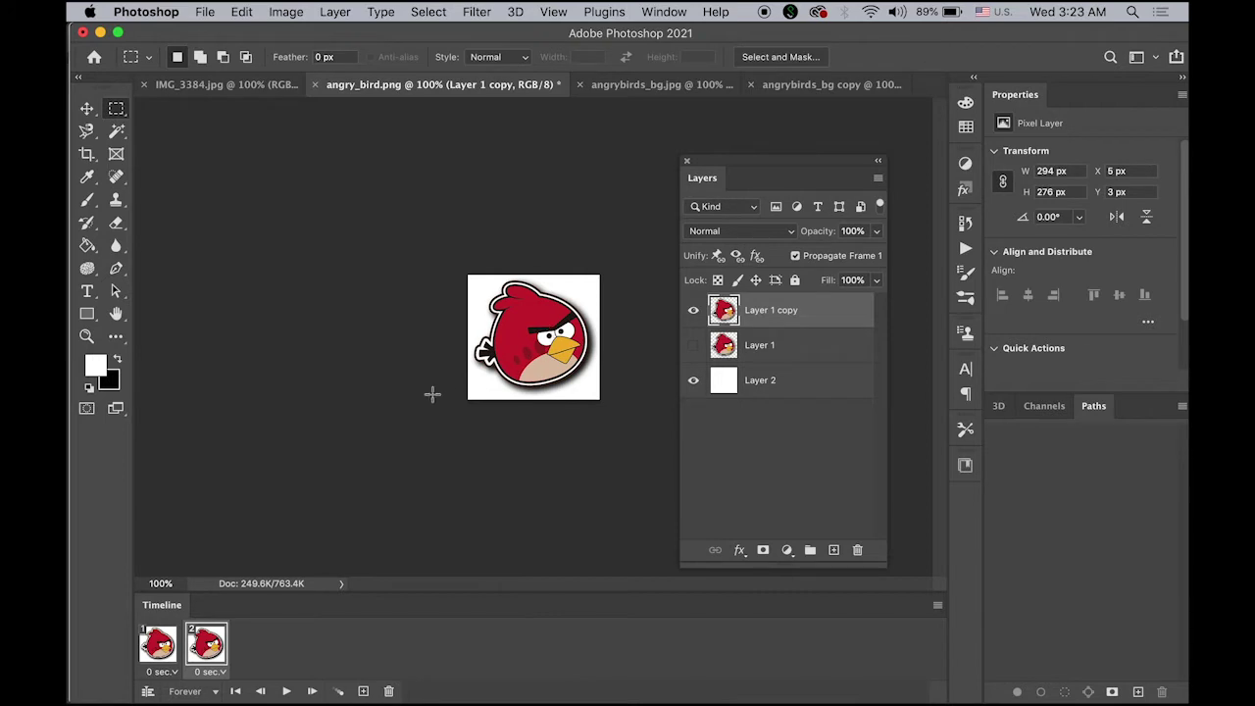
Preview the two-frame animation, then duplicate frame 2 as a third frame.
left_click(285, 692)
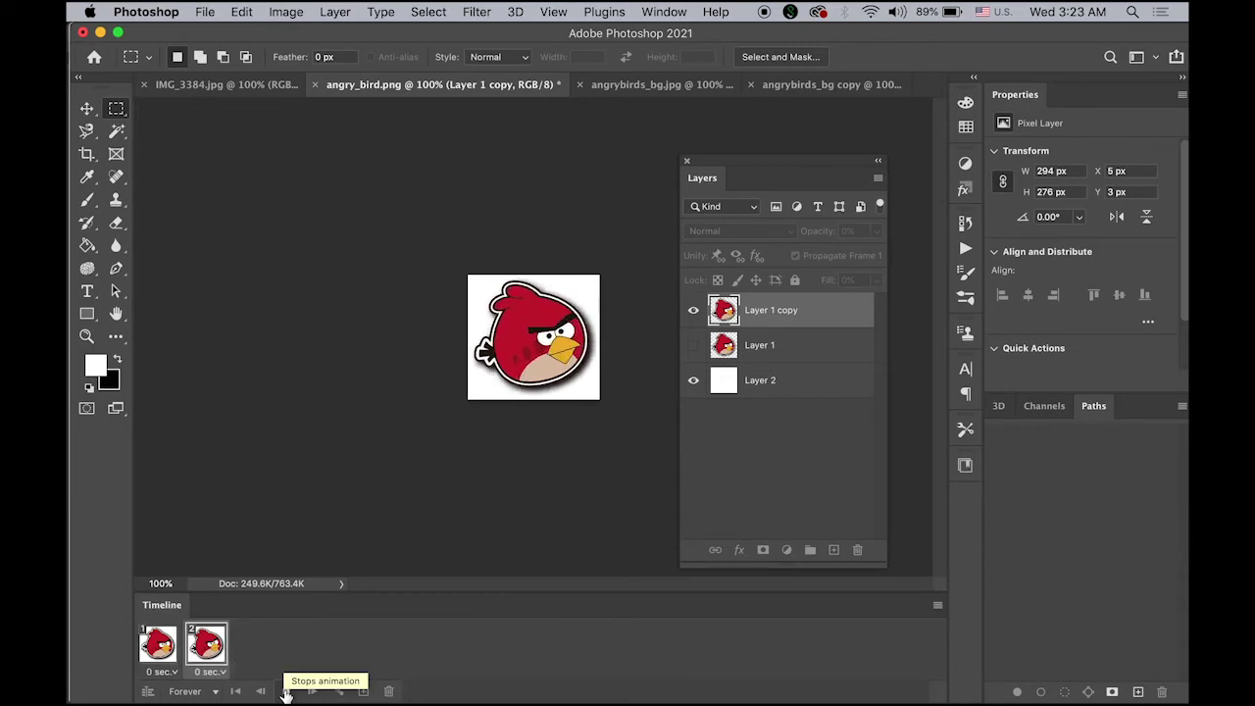
left_click(285, 692)
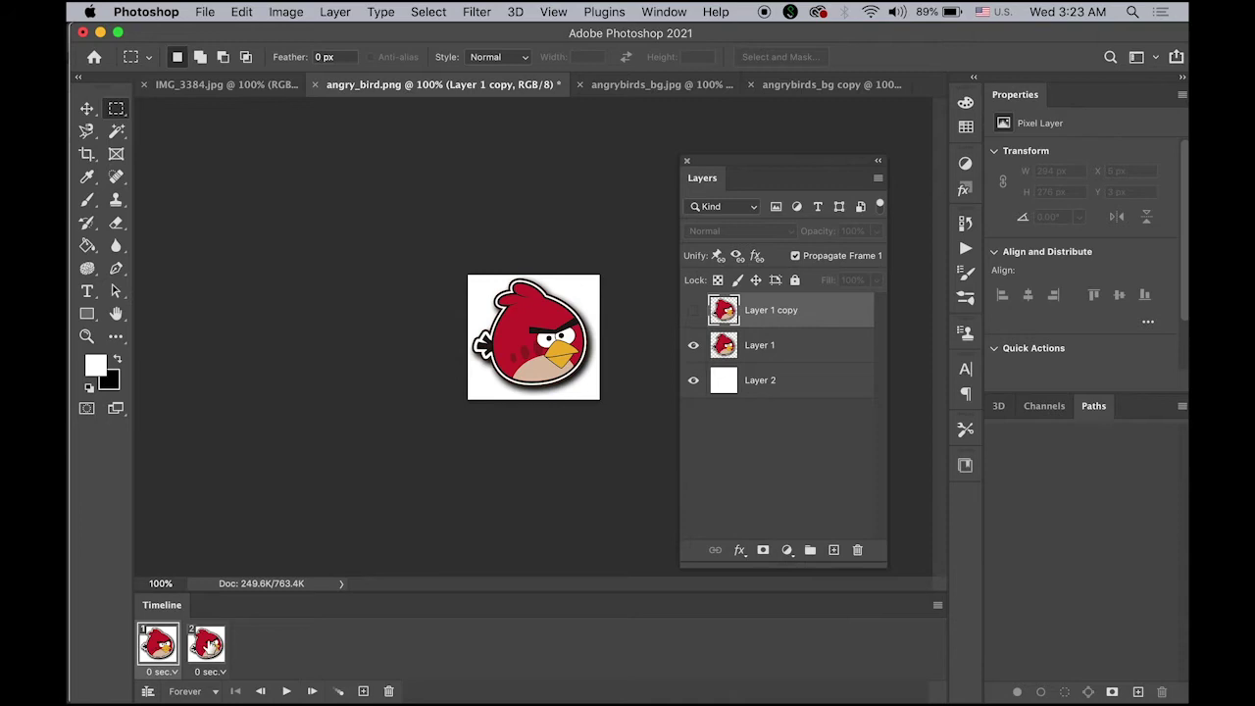
left_click(210, 647)
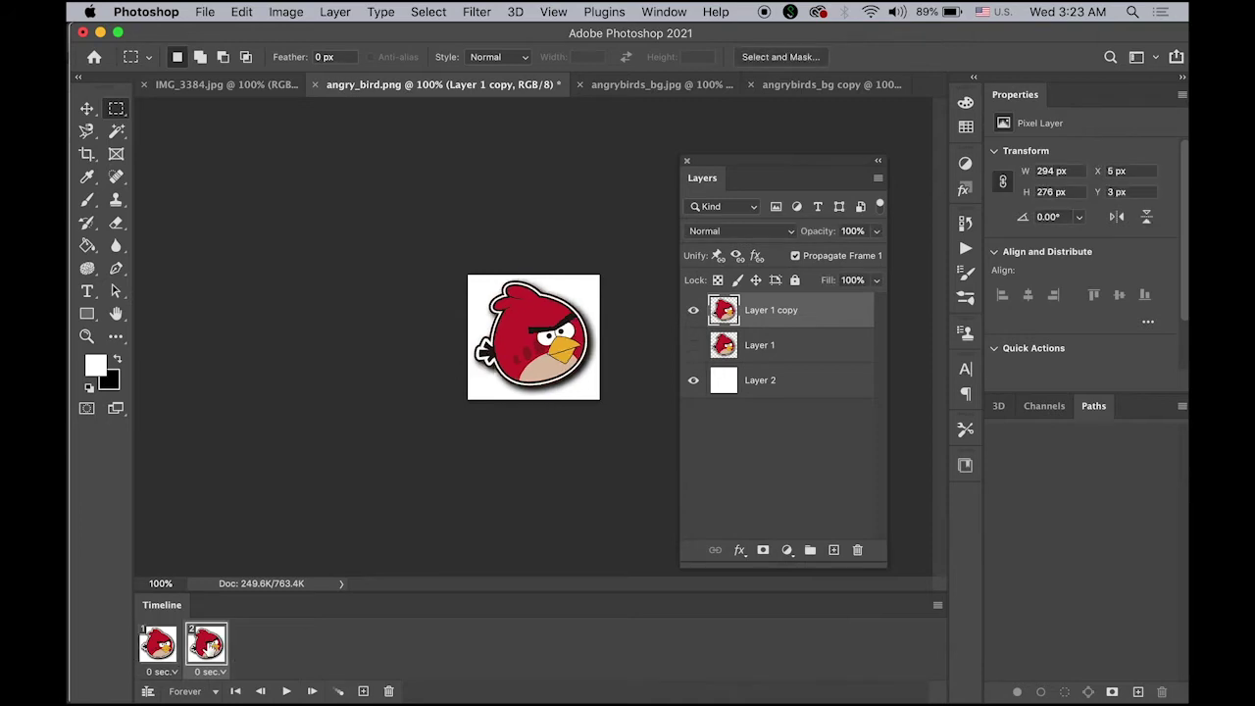
left_click(362, 692)
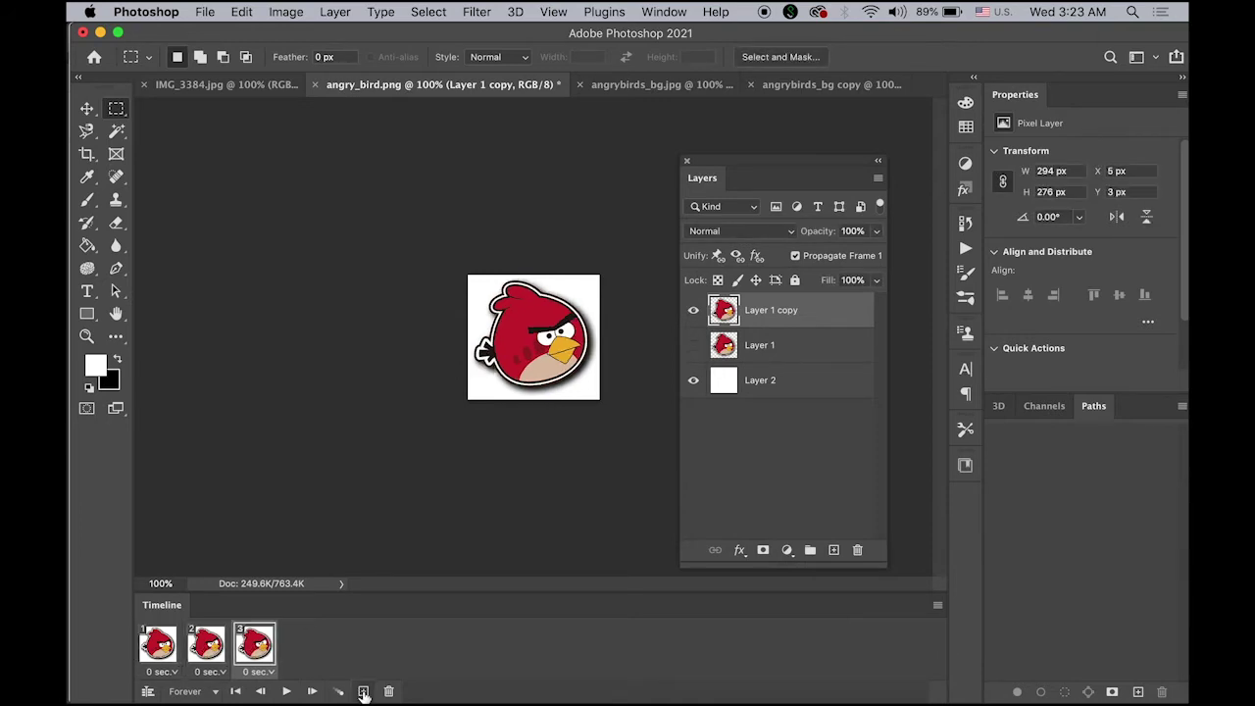
Duplicate the bird layer to create Layer 1 copy 2.
left_click(878, 178)
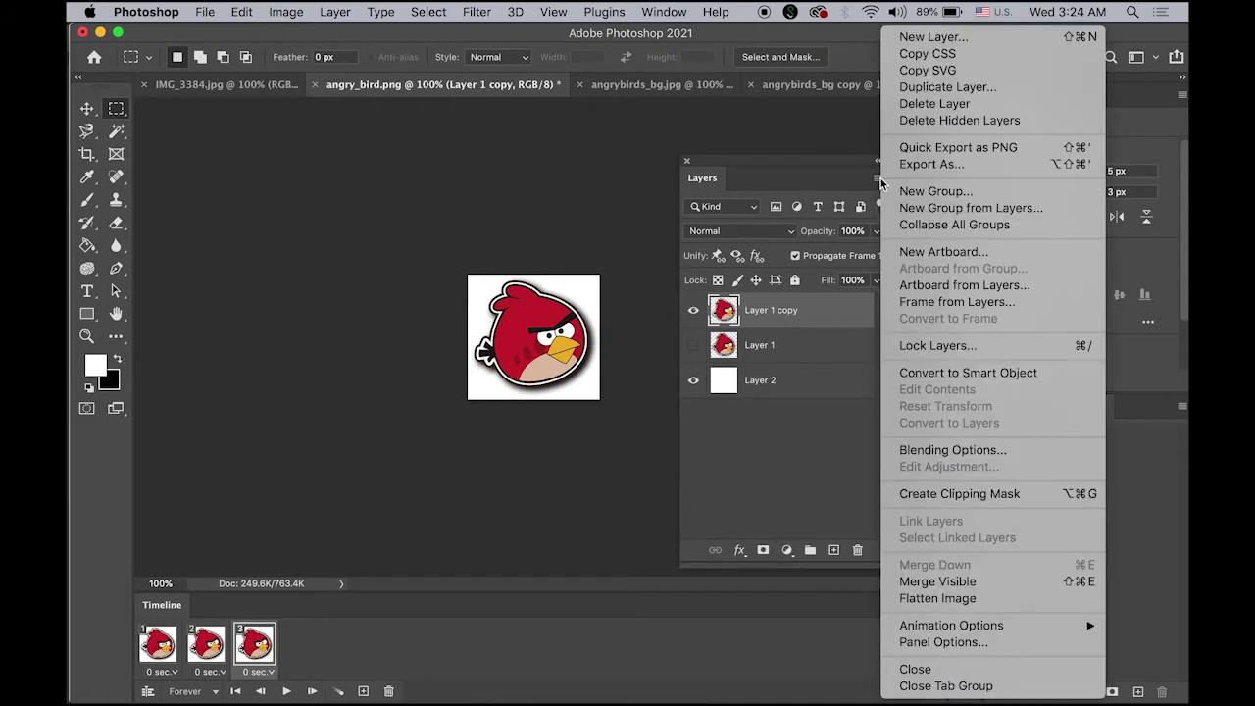
left_click(948, 90)
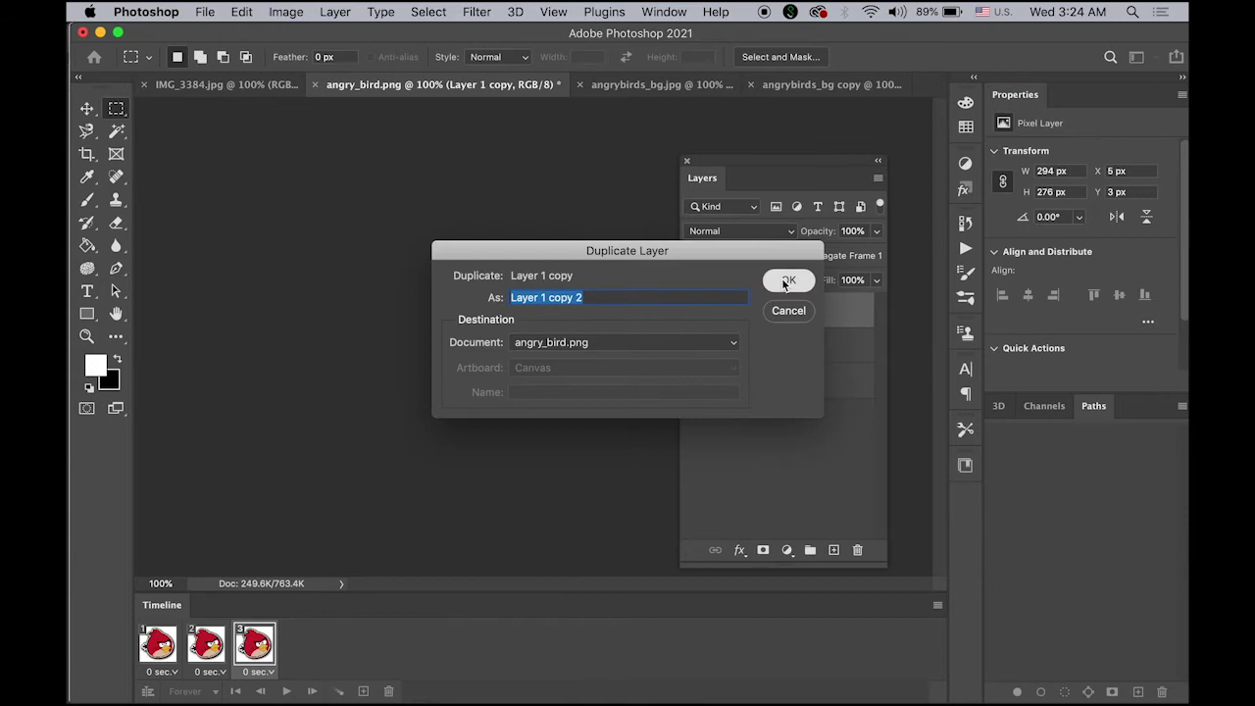
left_click(788, 282)
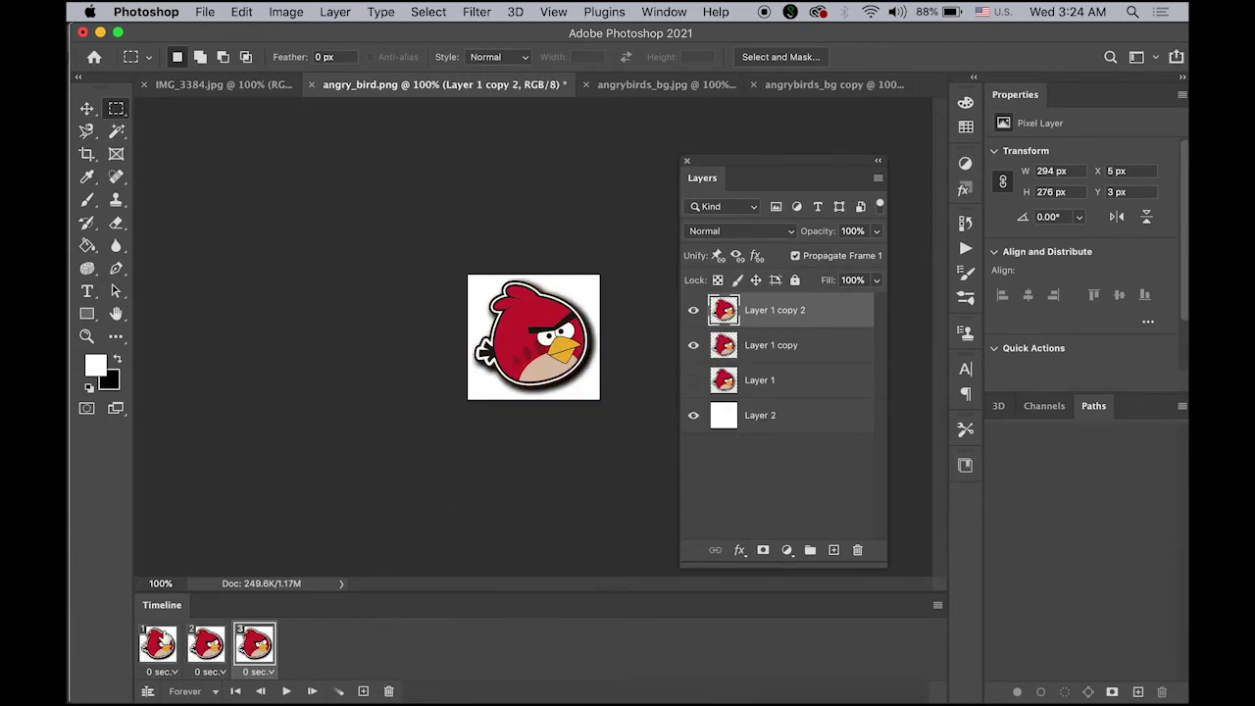
Hide Layer 1 copy 2 in frame 1, and show it instead of Layer 1 copy in frame 3.
left_click(157, 647)
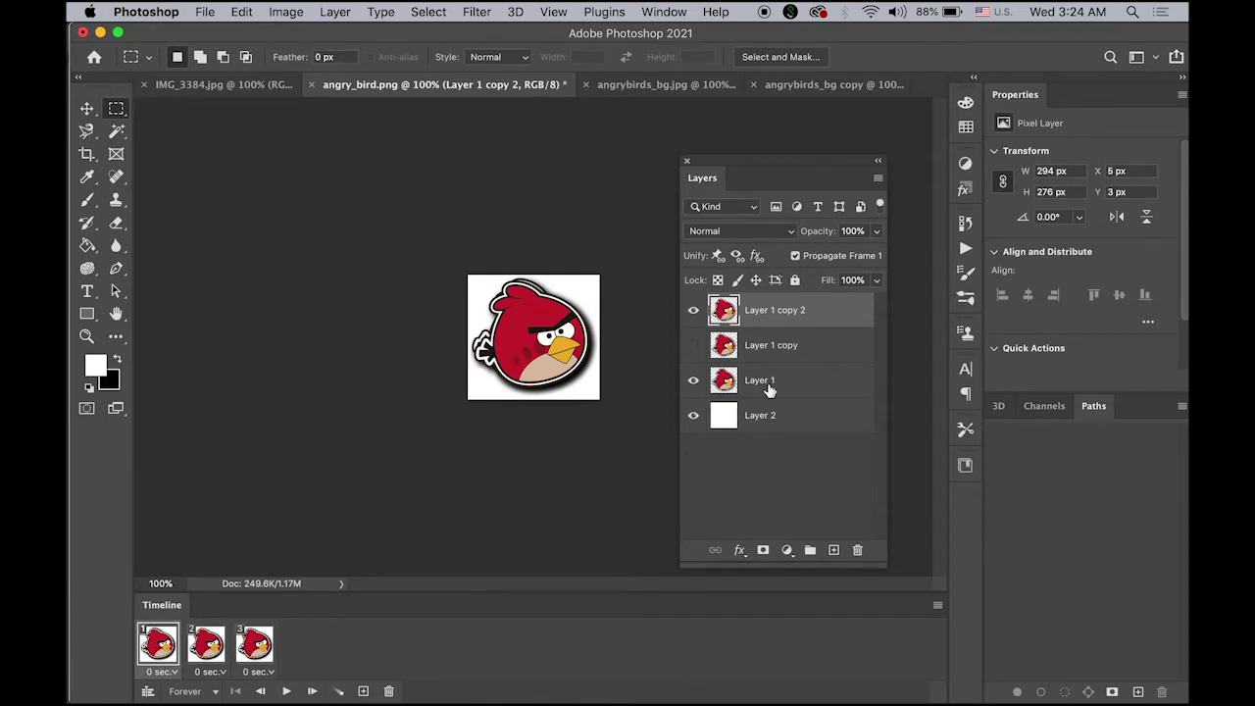
left_click(693, 310)
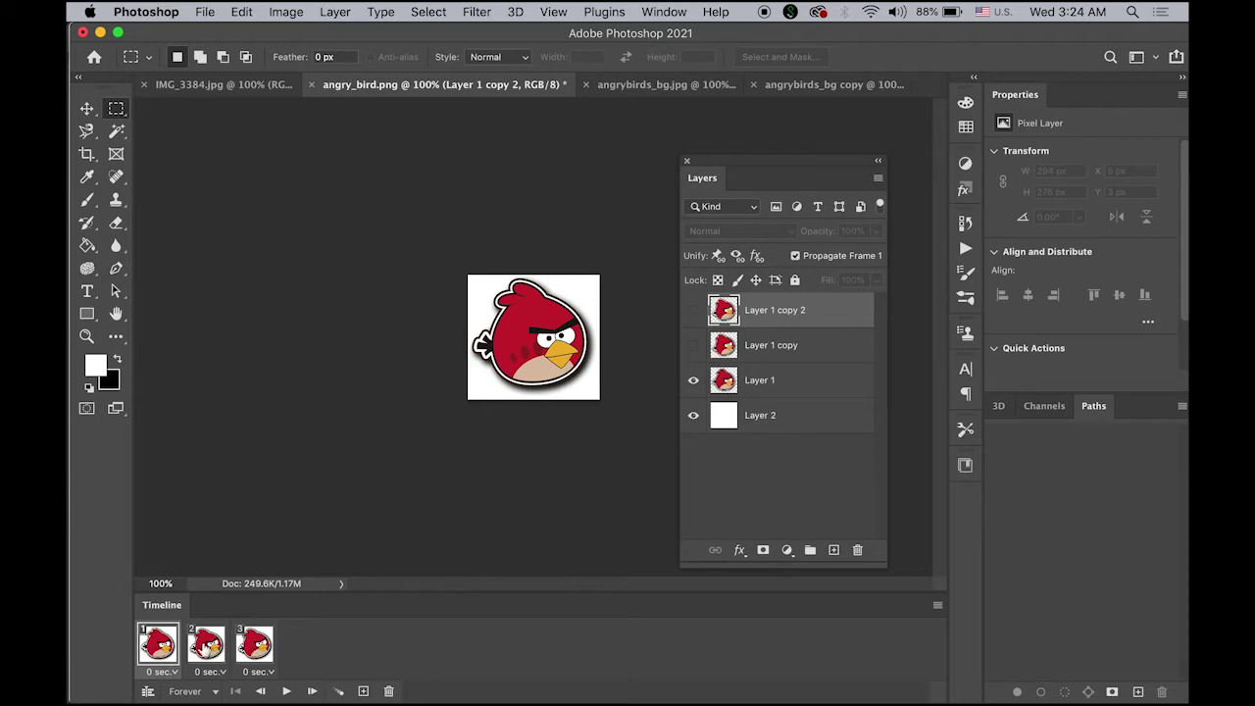
left_click(206, 645)
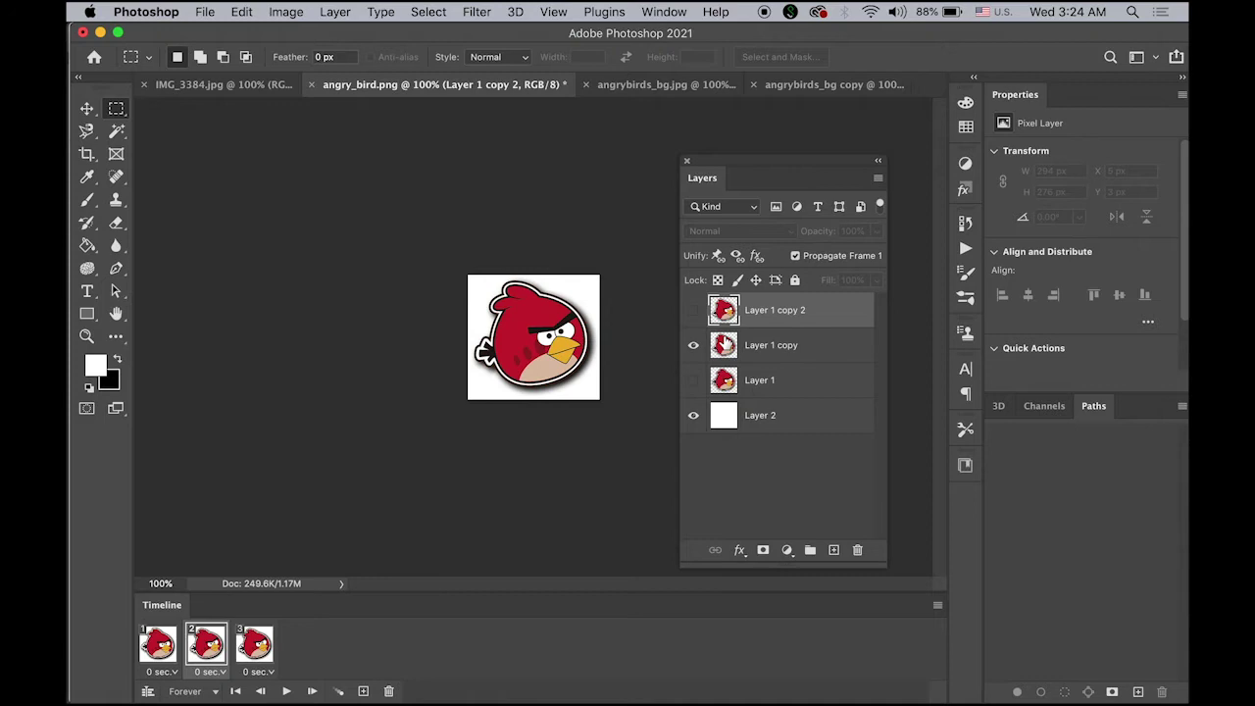
left_click(257, 647)
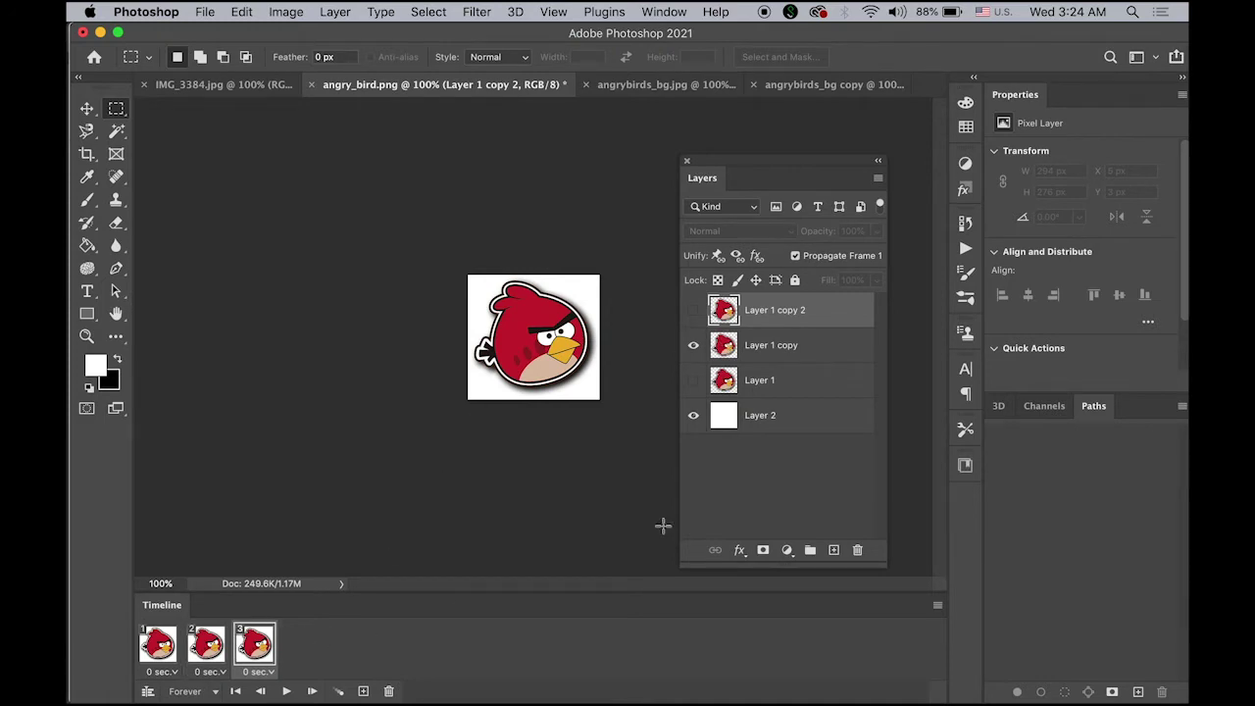
left_click(693, 310)
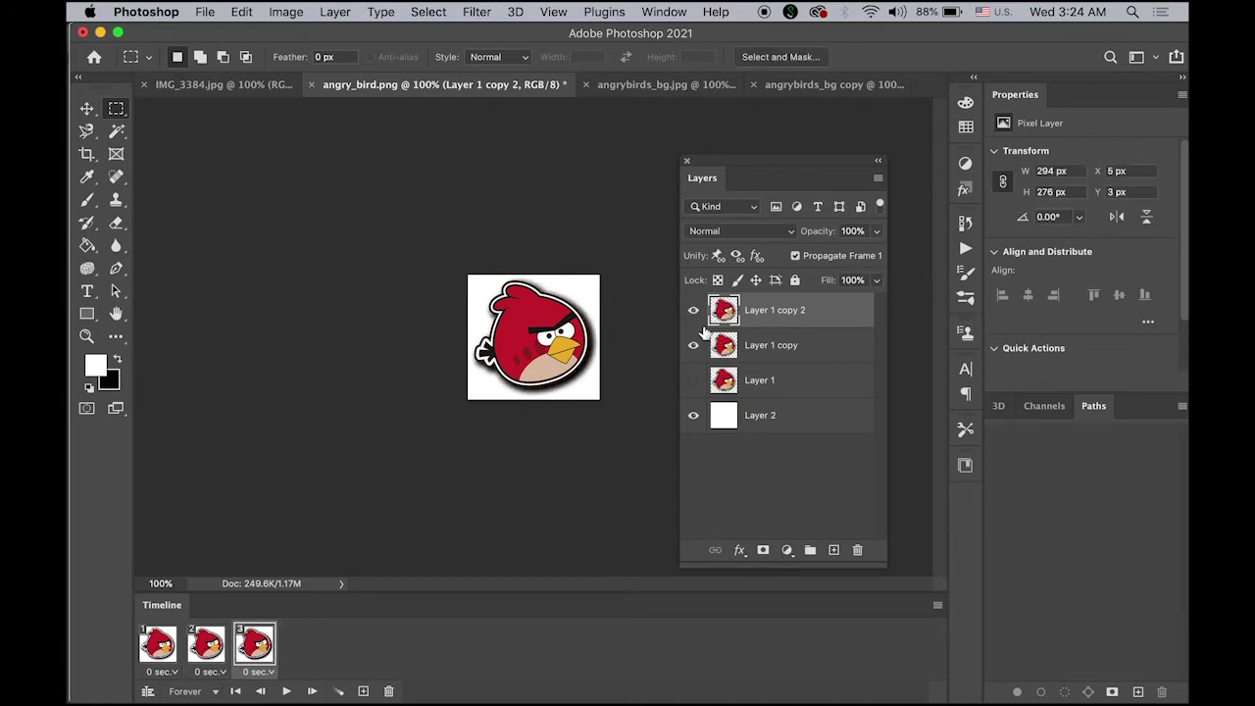
left_click(693, 345)
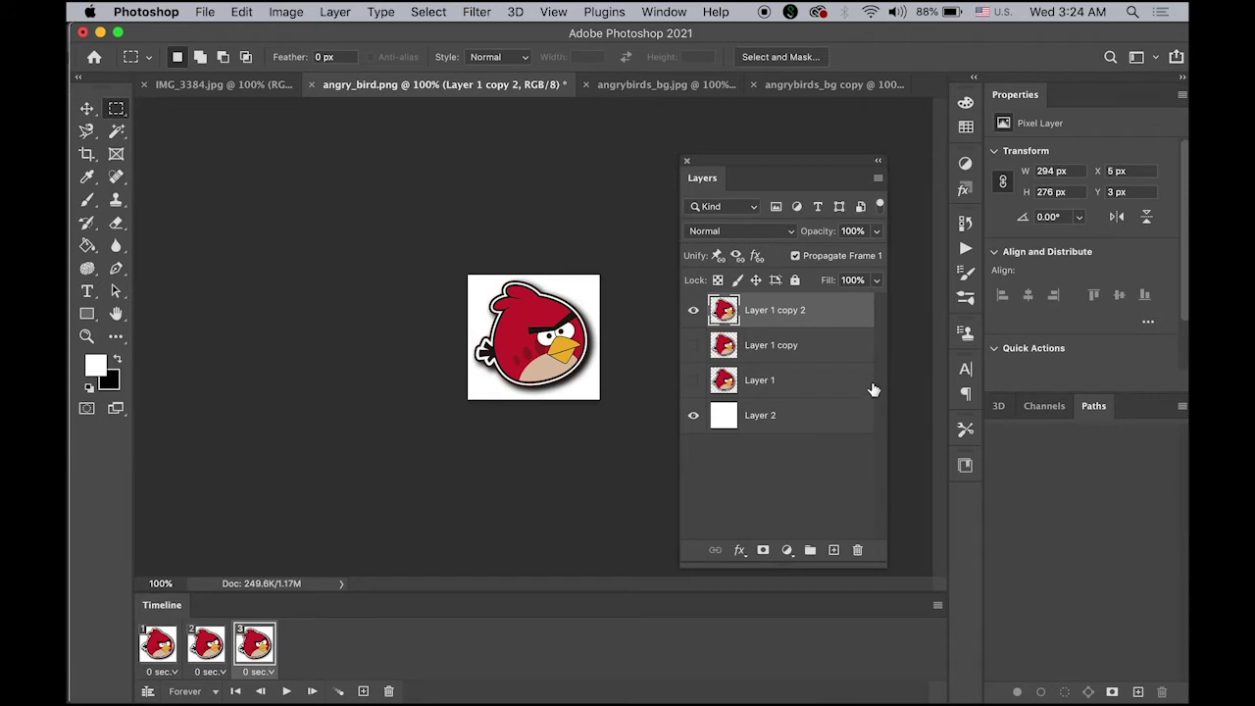
left_click(147, 643)
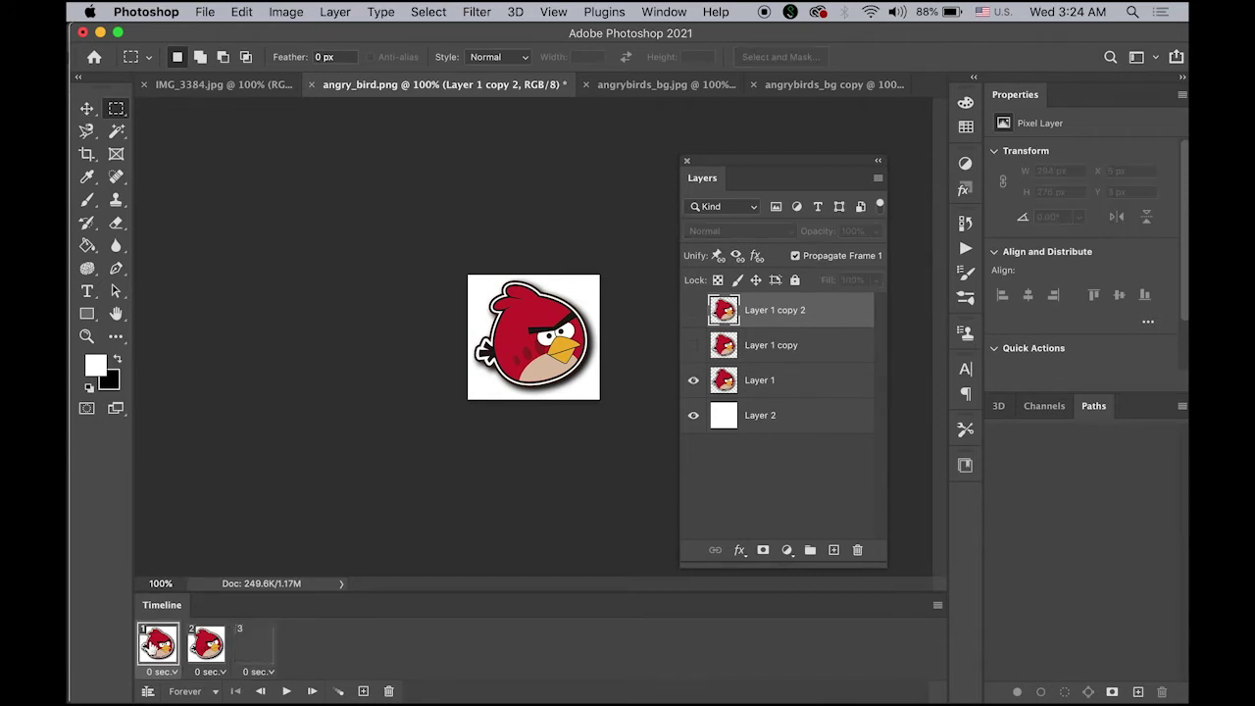
left_click(208, 645)
left_click(255, 644)
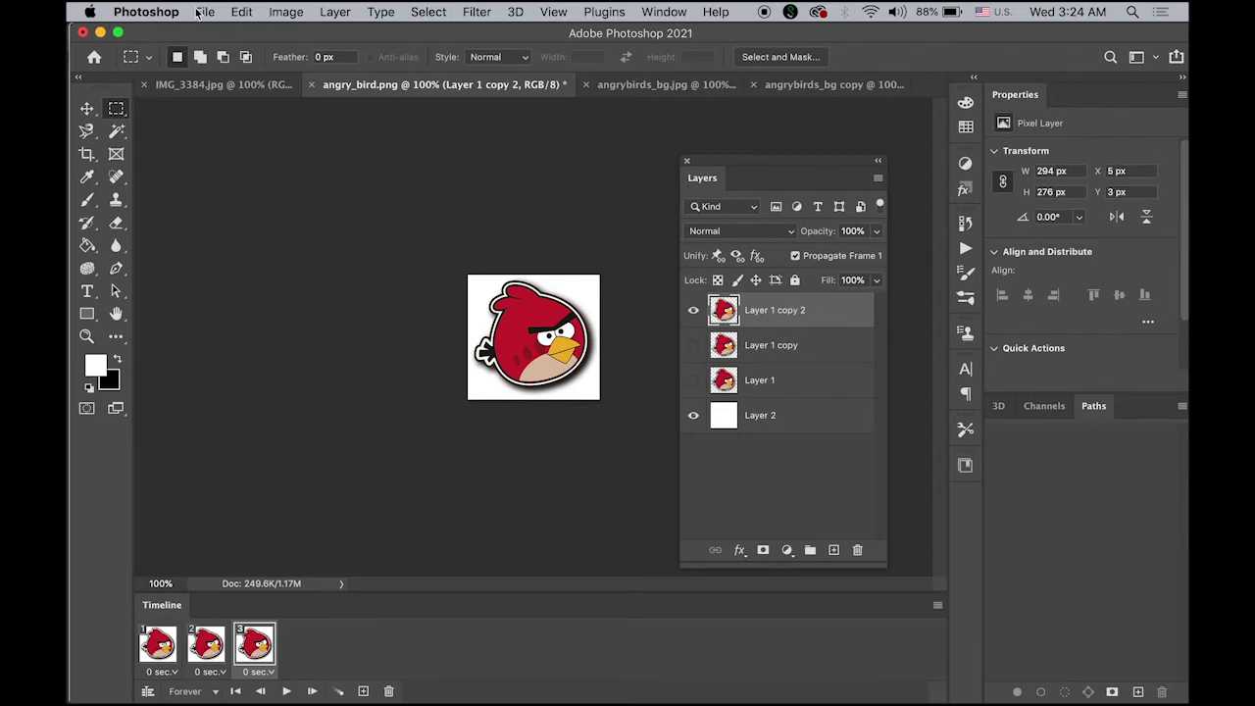
Rotate Layer 1 copy 2 about 24.74° clockwise and play the three-frame animation.
left_click(243, 12)
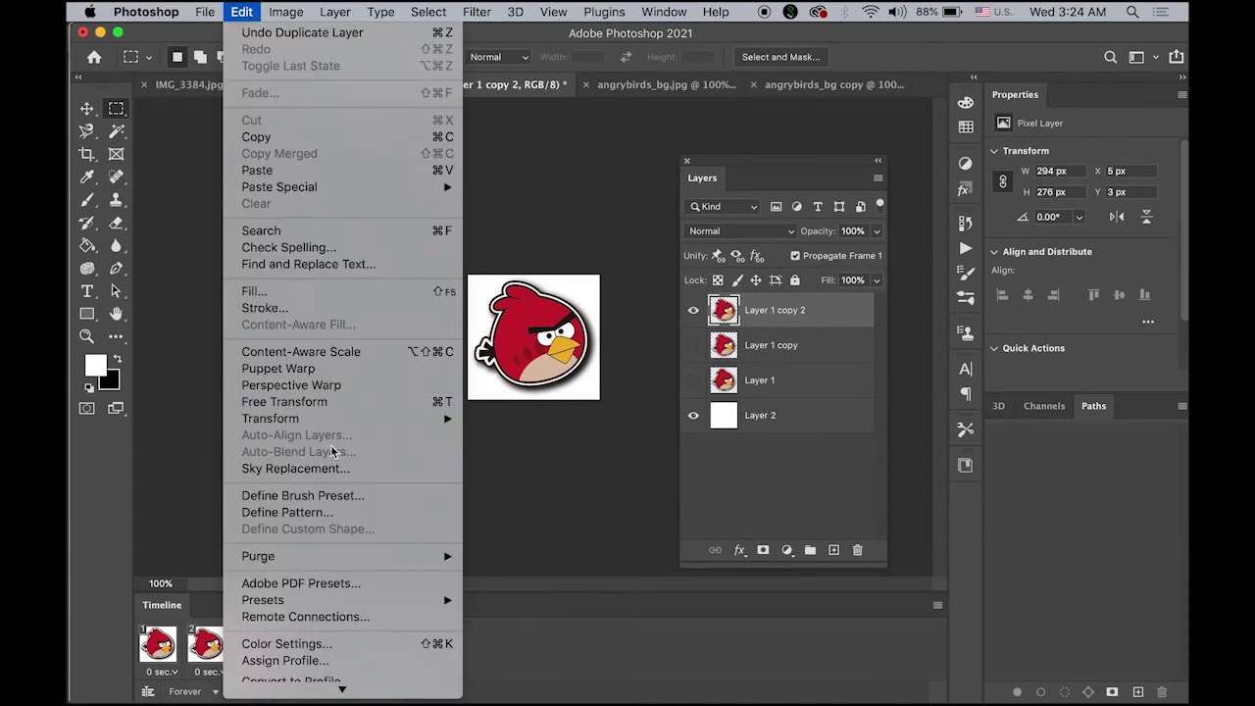
mouse_move(338, 422)
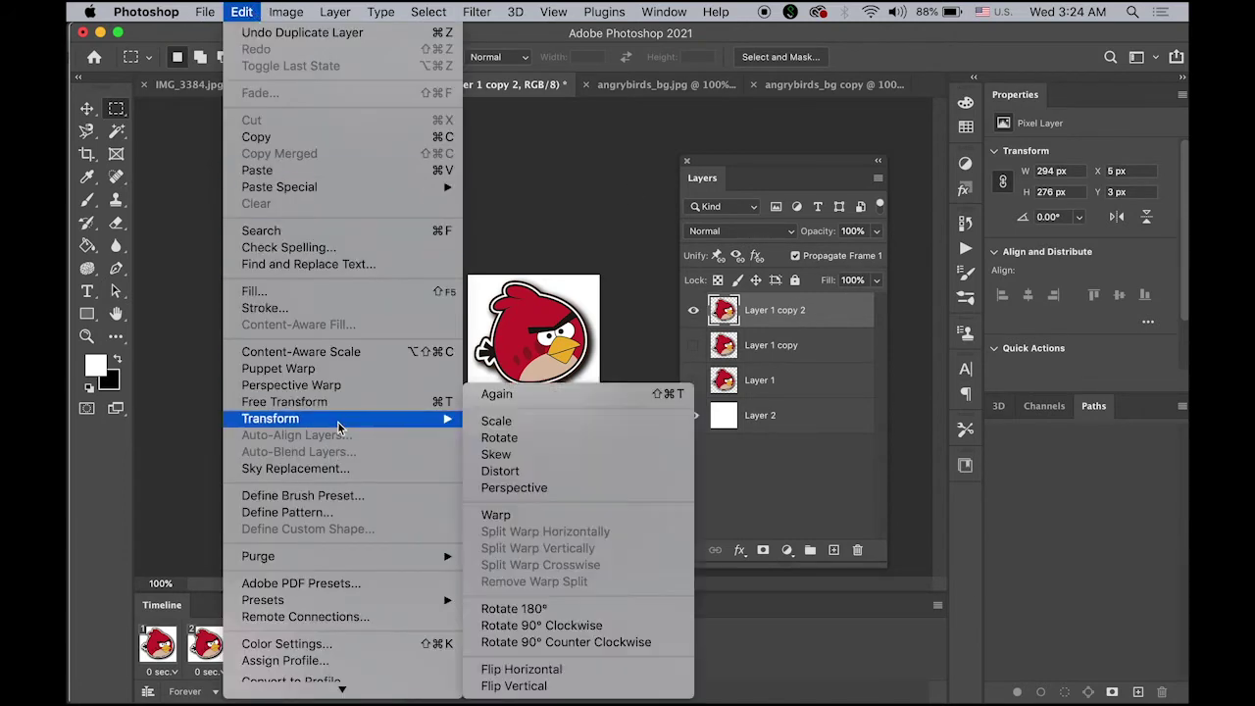
left_click(528, 443)
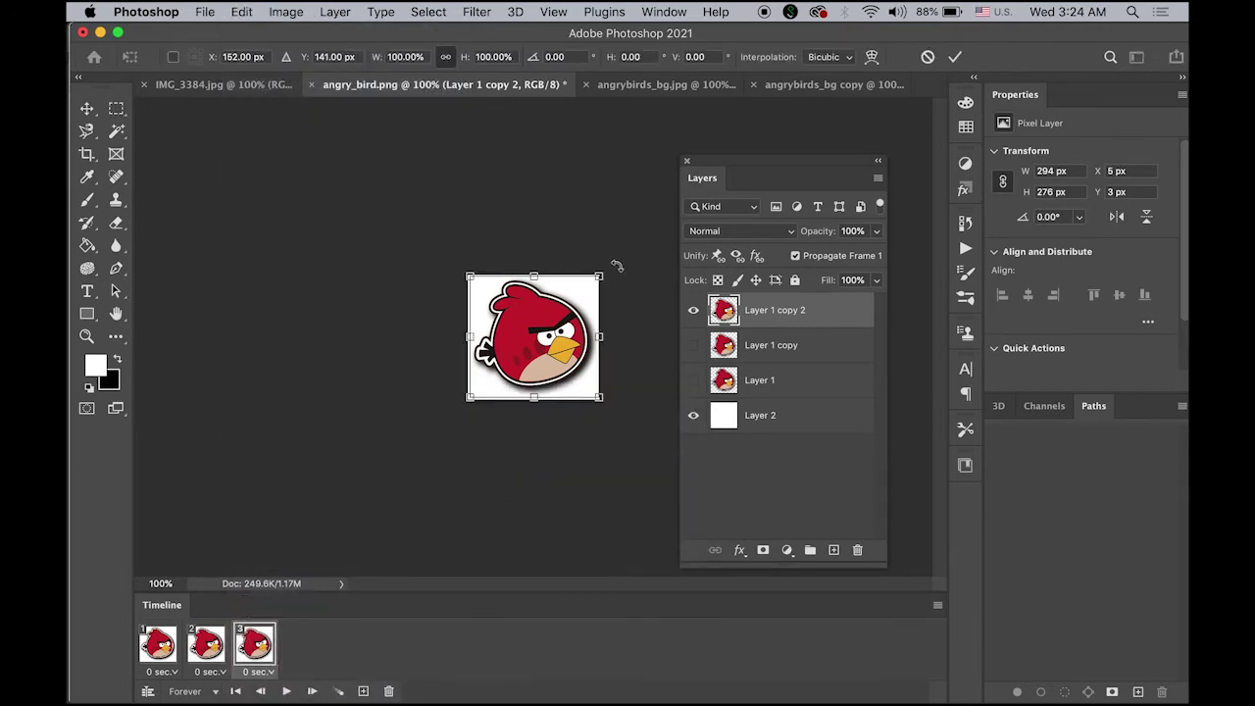
left_click_drag(613, 264, 635, 309)
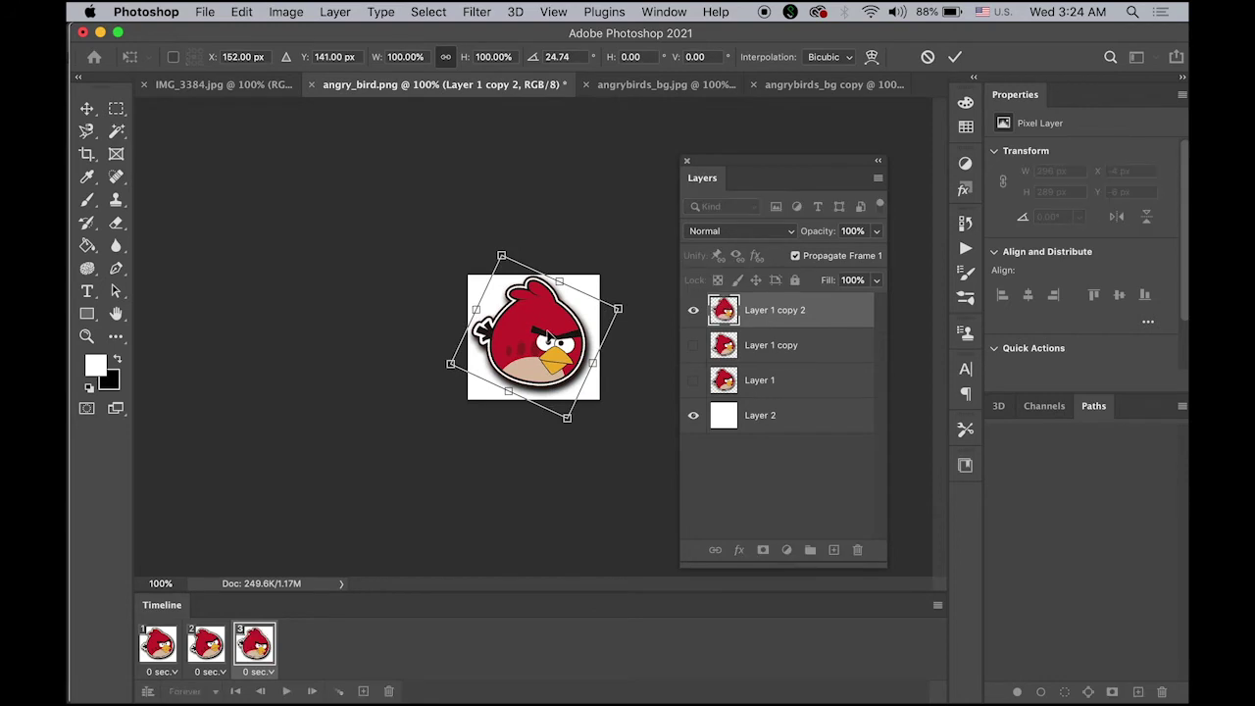
key("Escape")
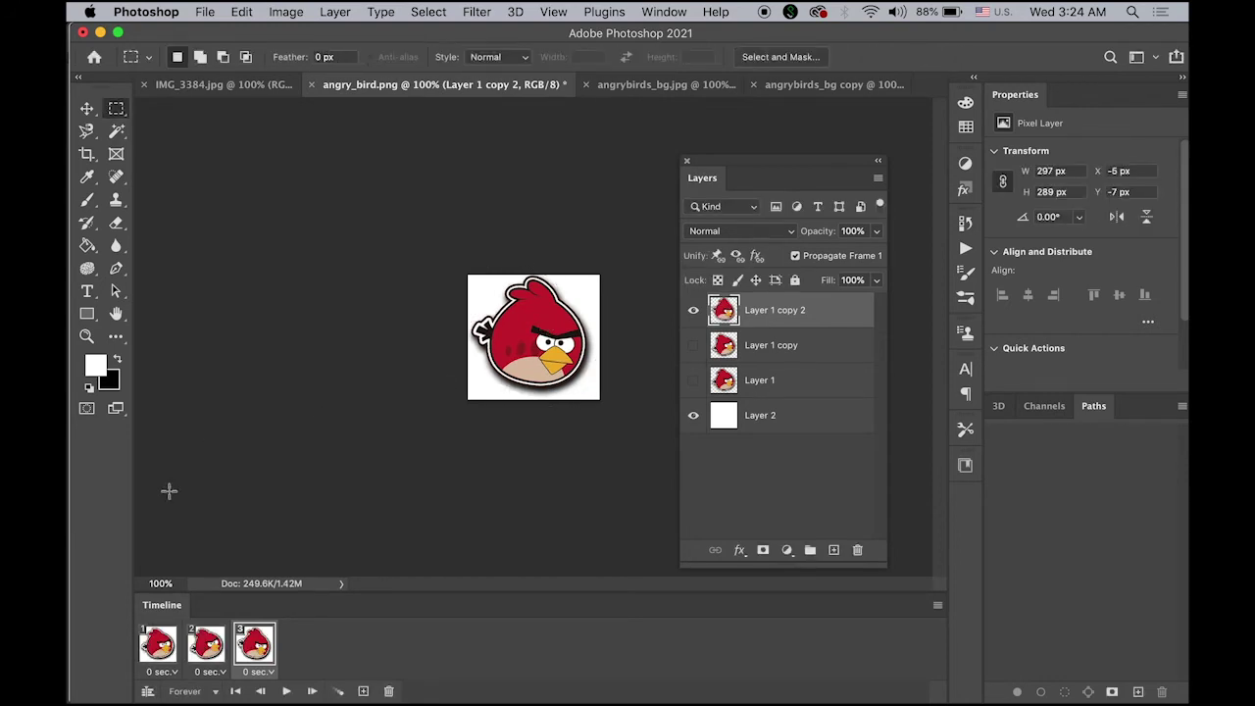
left_click(281, 691)
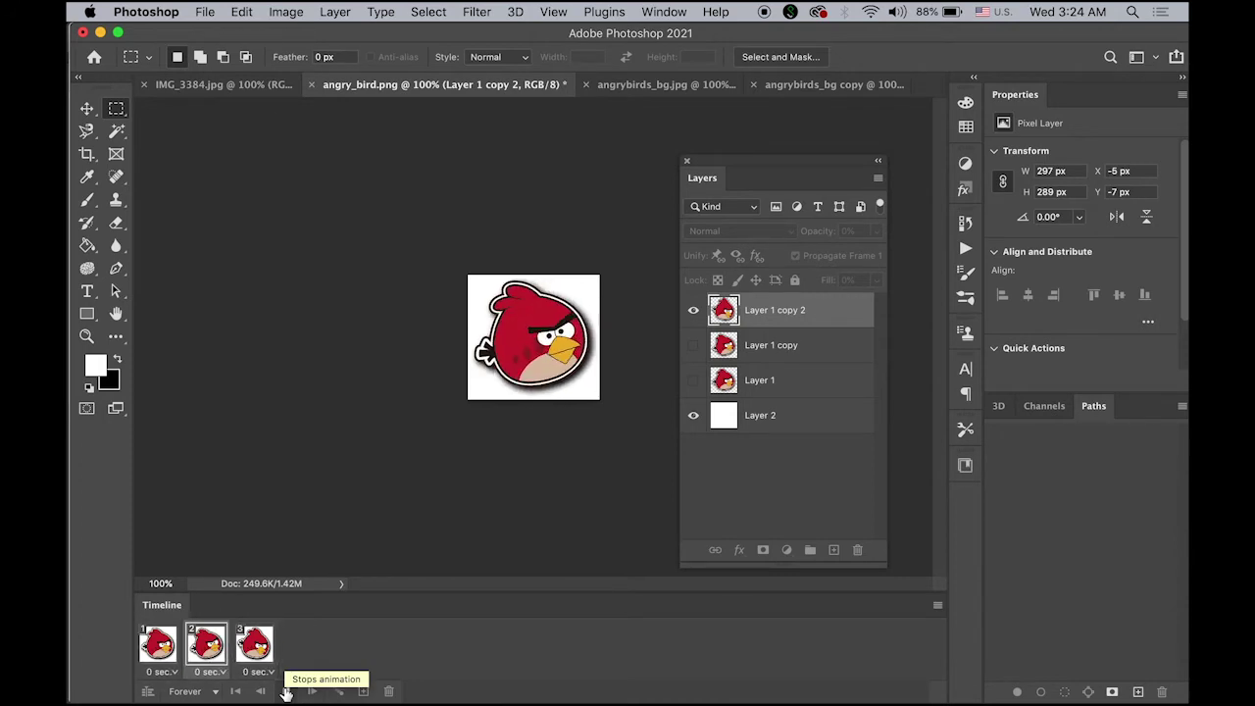
Stop playback and export via Save for Web (Legacy) with GIF format.
left_click(285, 691)
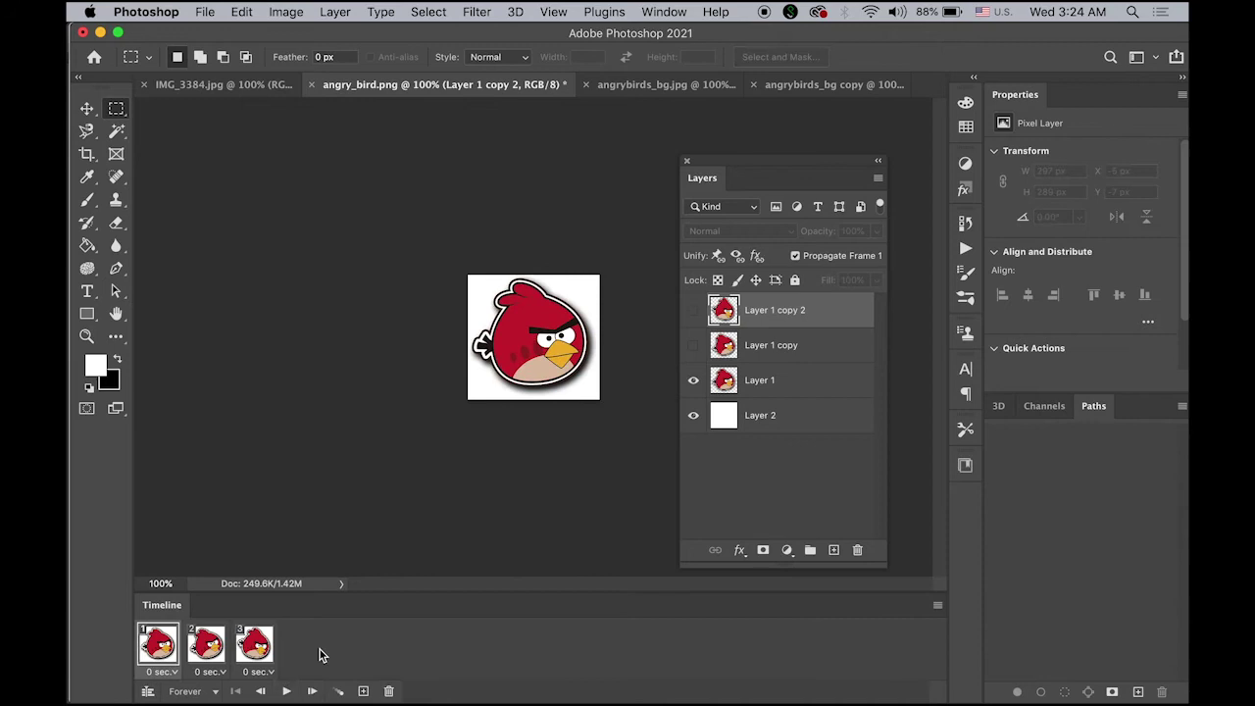
left_click(205, 12)
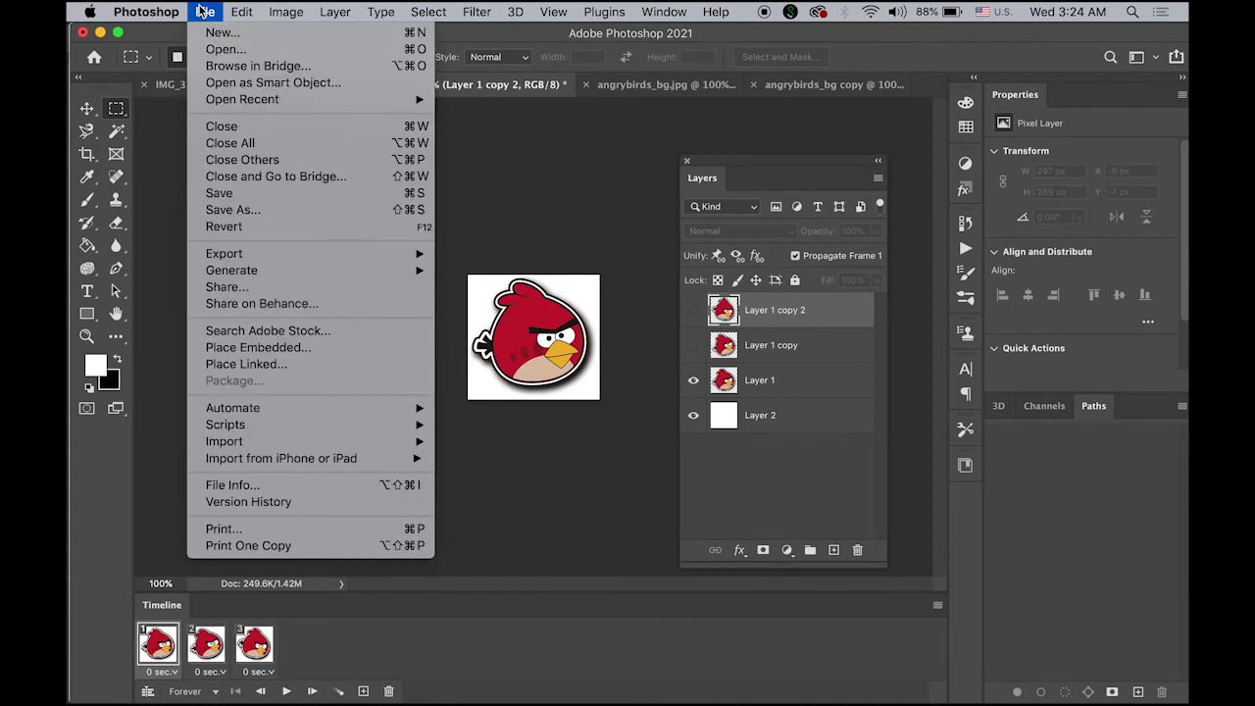
mouse_move(312, 256)
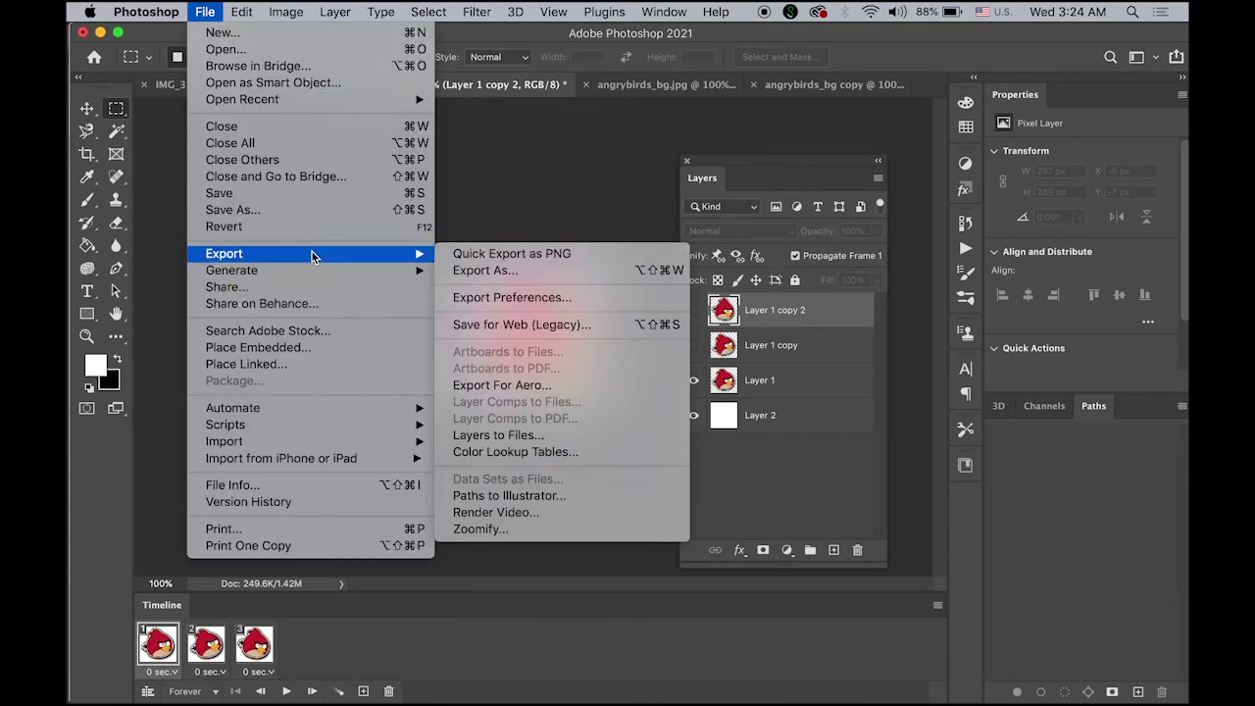
left_click(534, 331)
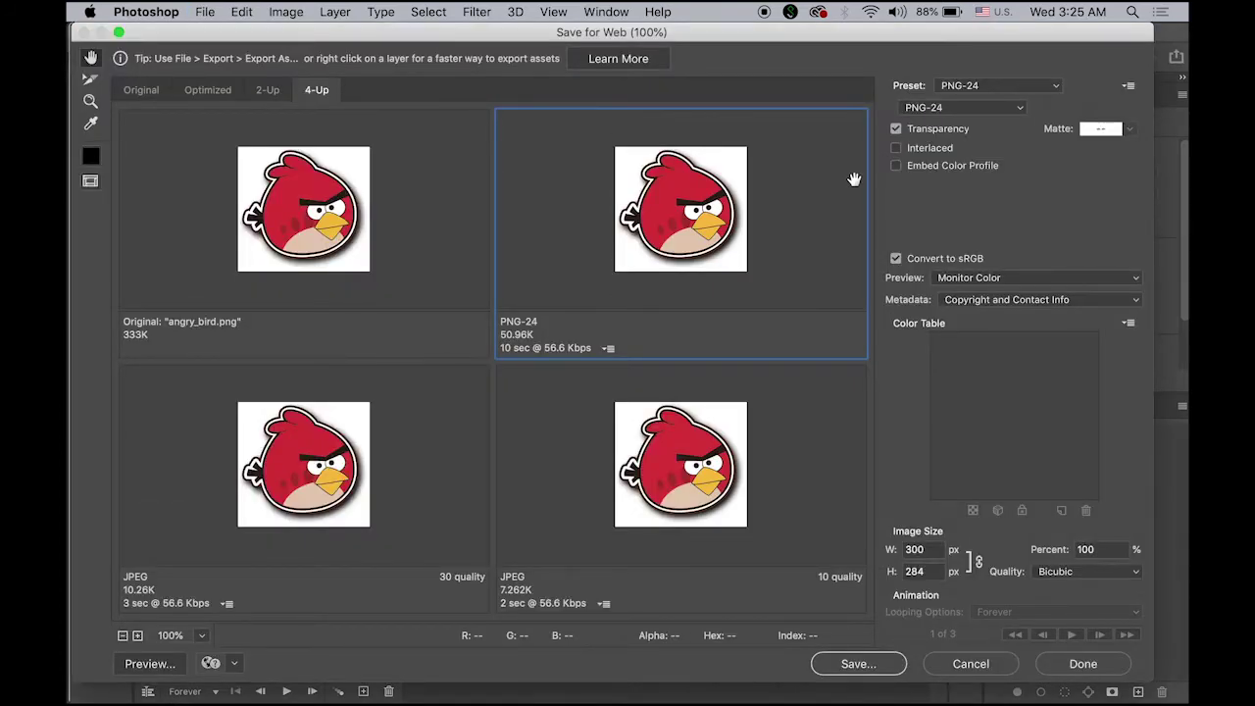
left_click(959, 108)
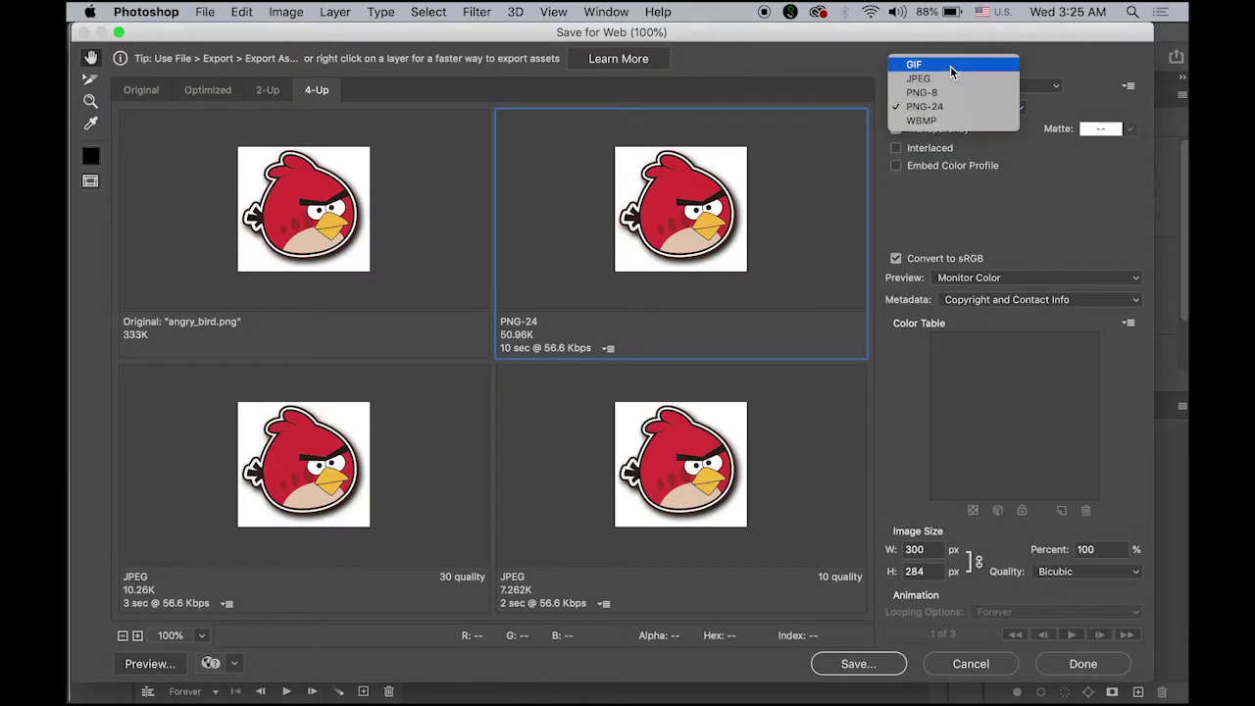
left_click(949, 66)
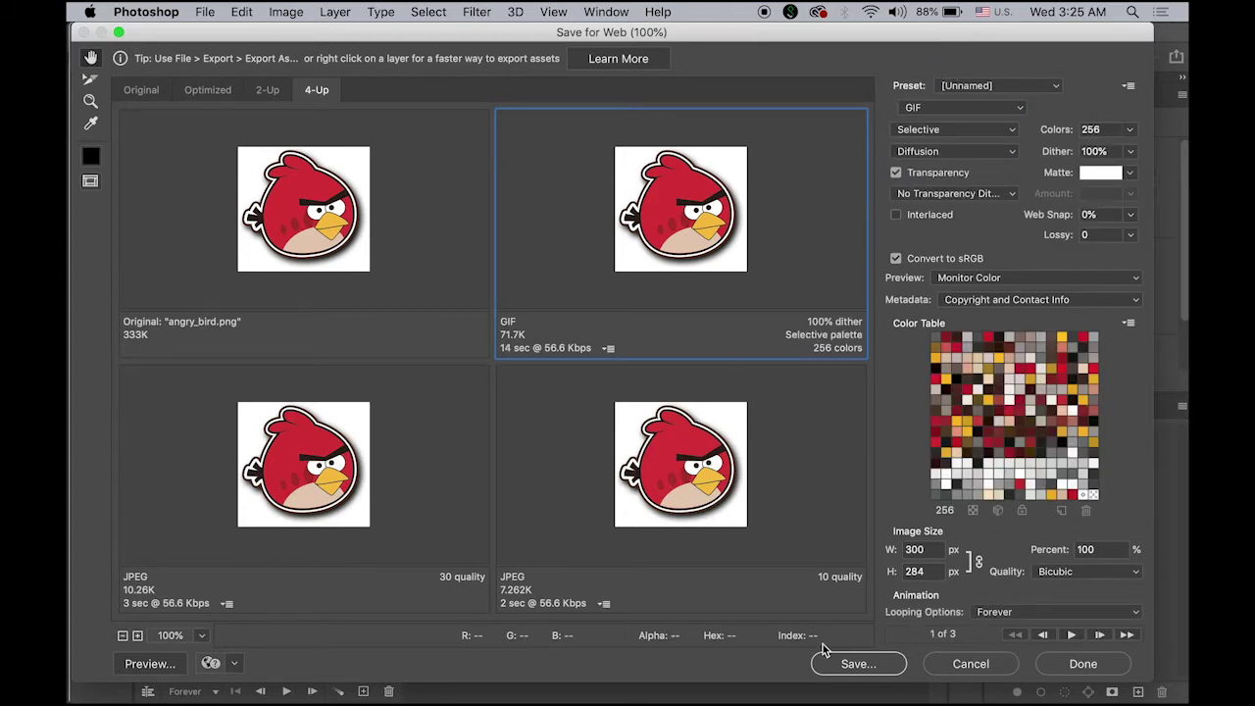
left_click(849, 665)
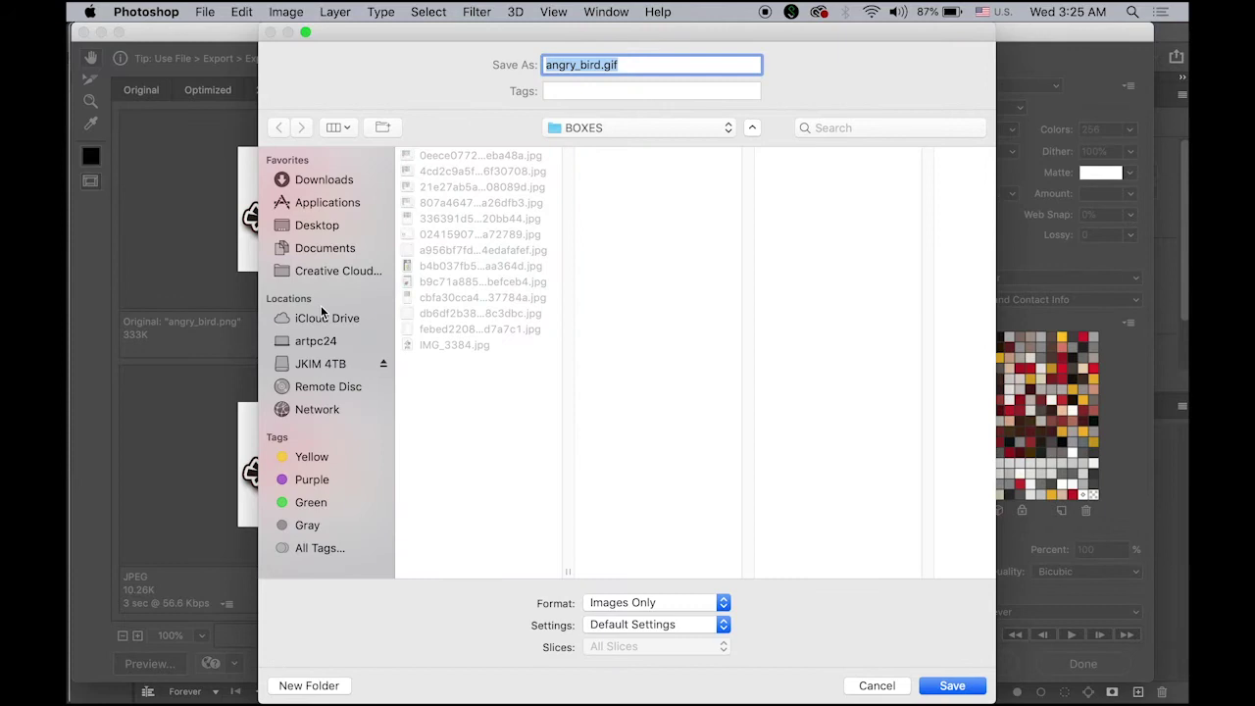
Create a ROOT3 folder in Documents with an images folder inside it.
left_click(315, 249)
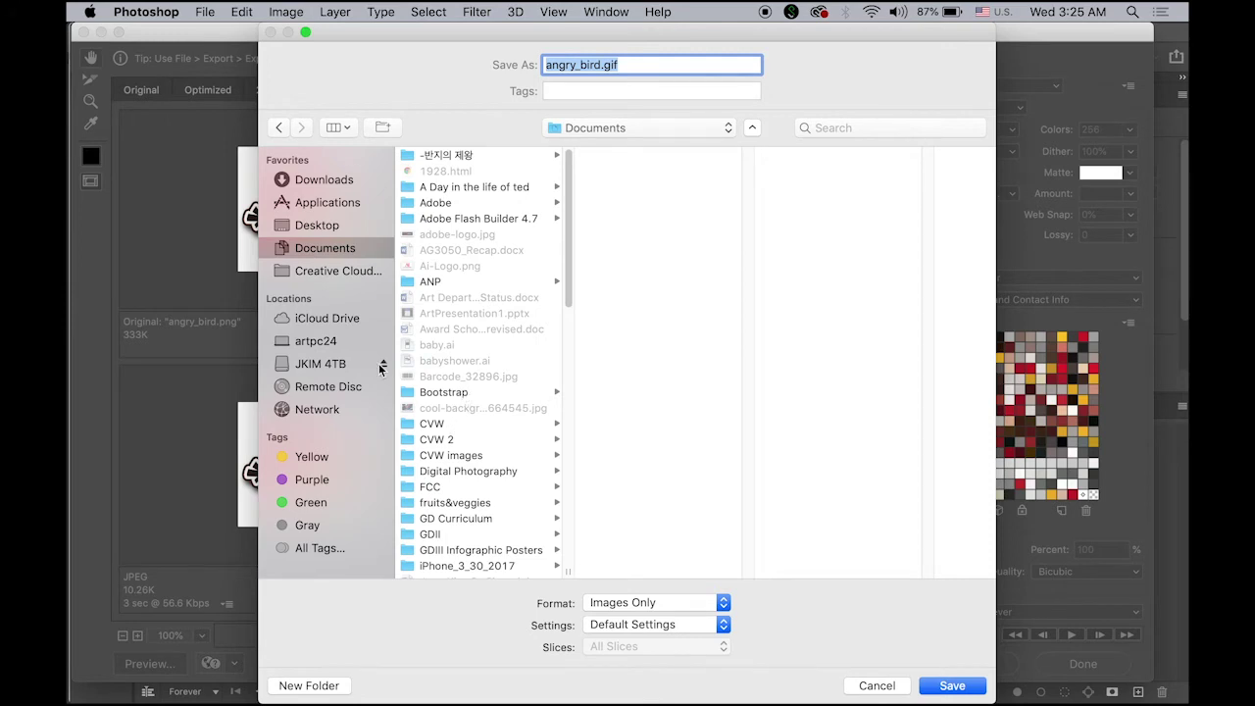
left_click(309, 685)
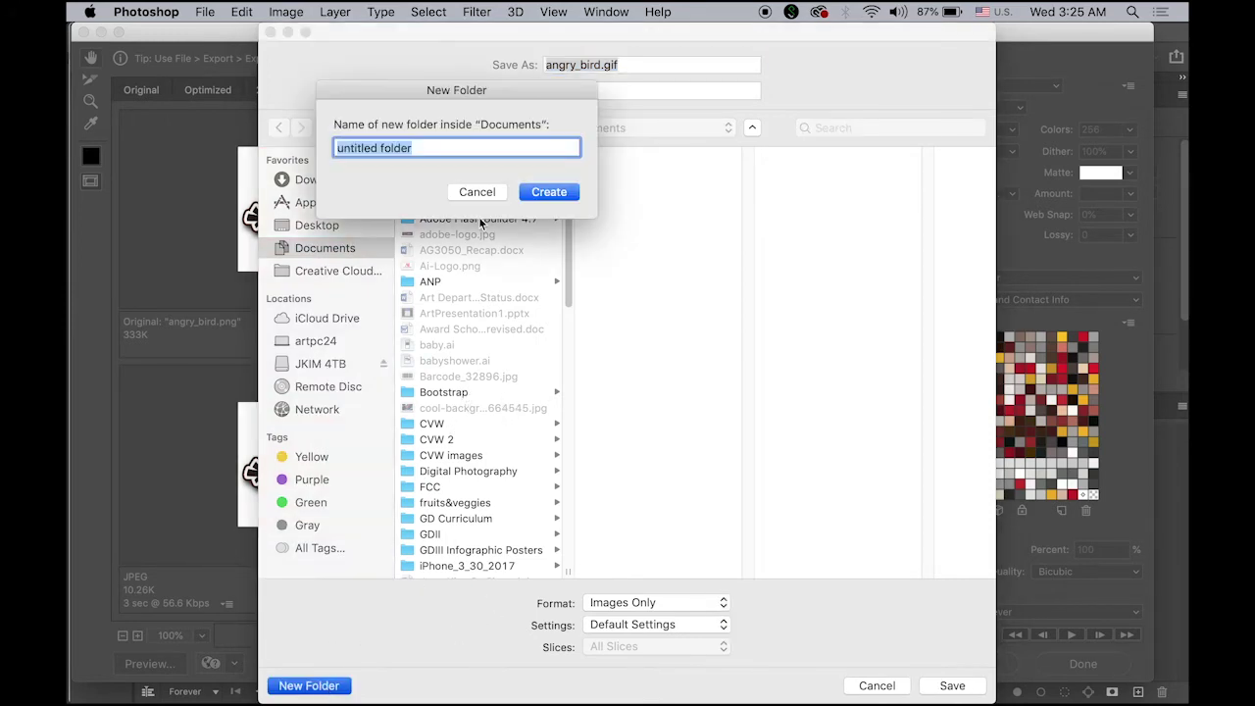
type("RO")
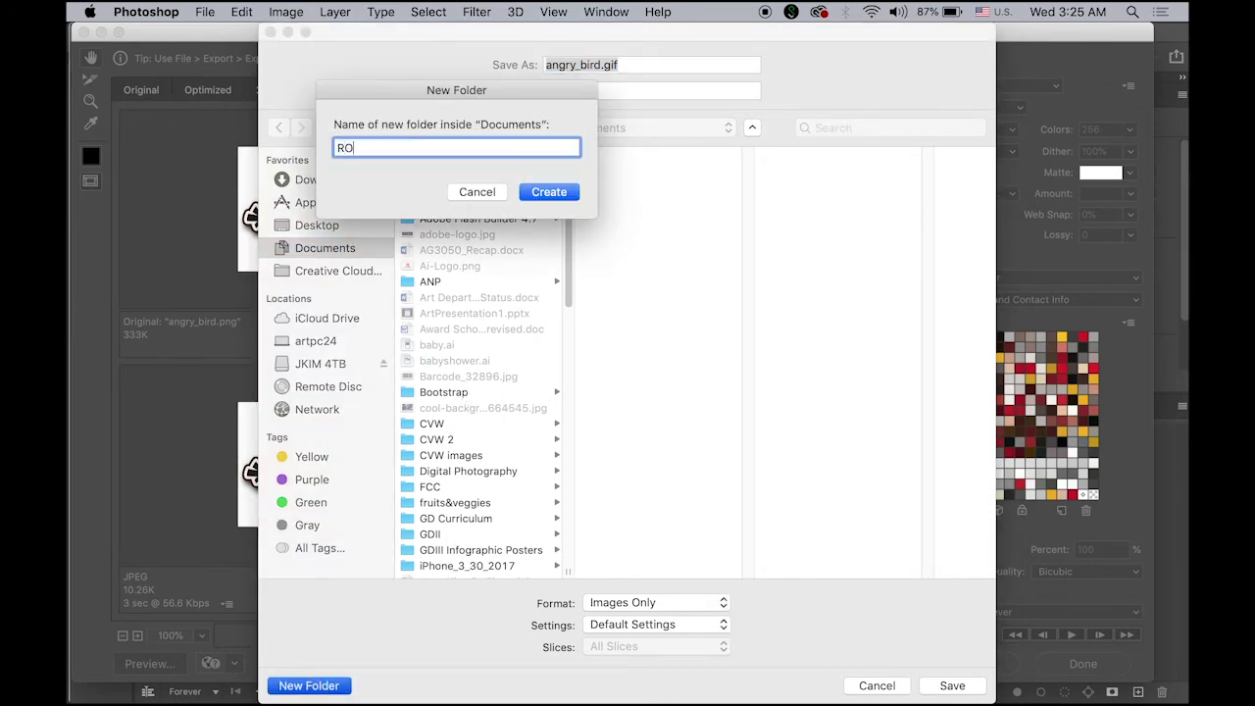
type("OT")
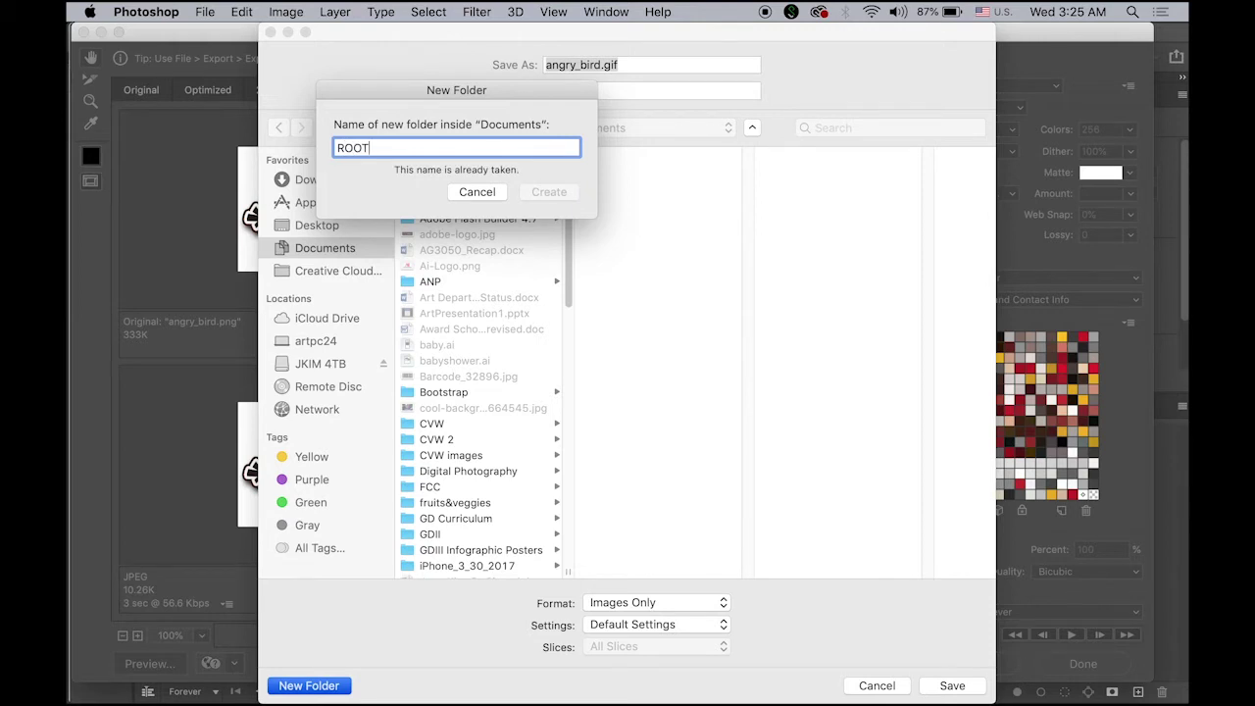
type("3")
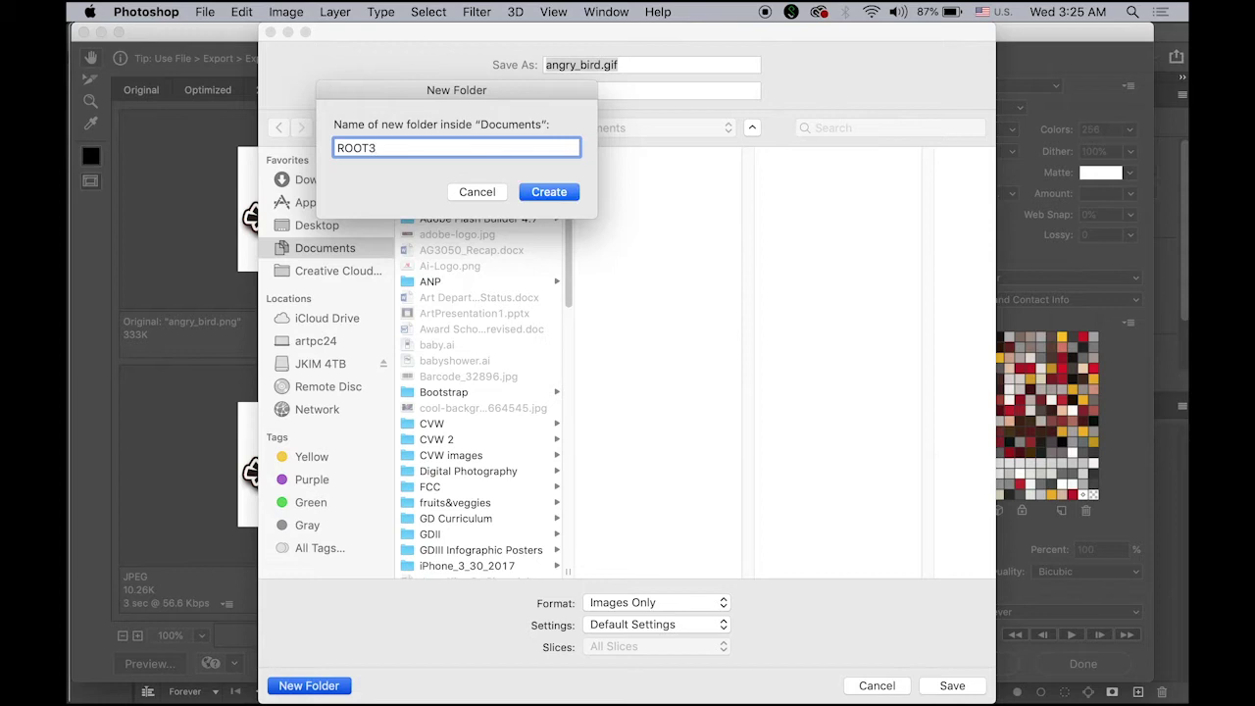
left_click(564, 193)
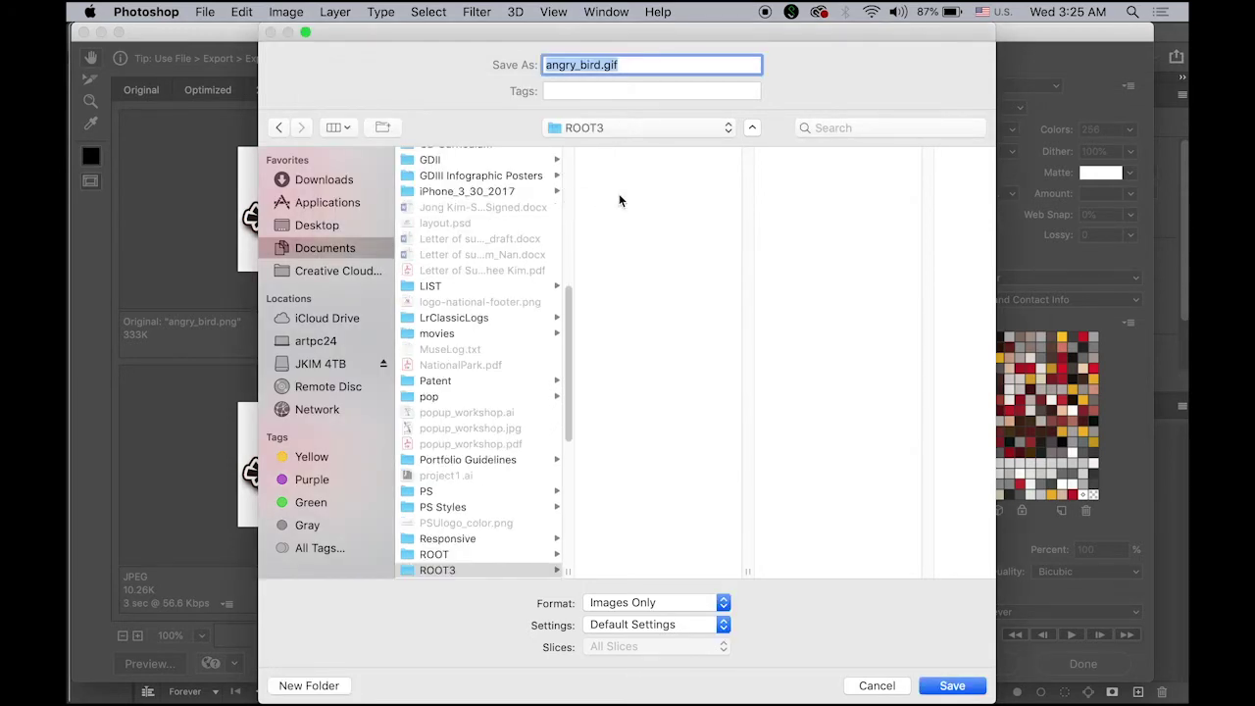
left_click(309, 686)
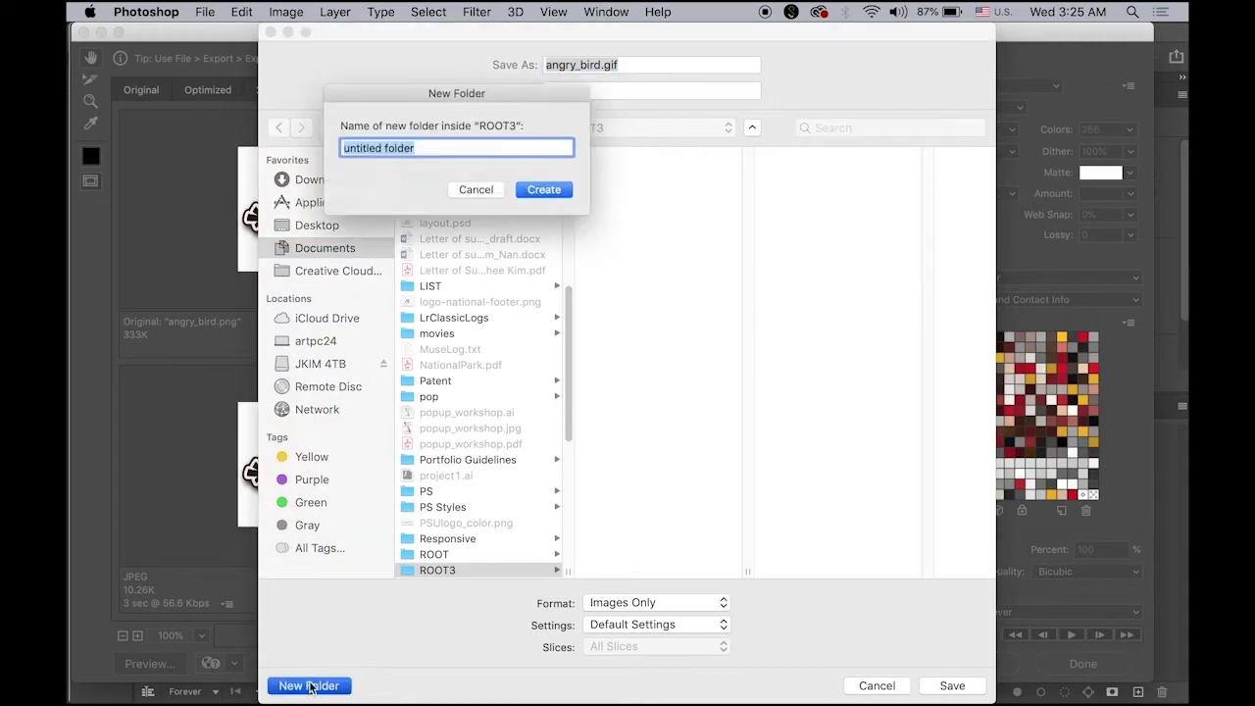
type("images")
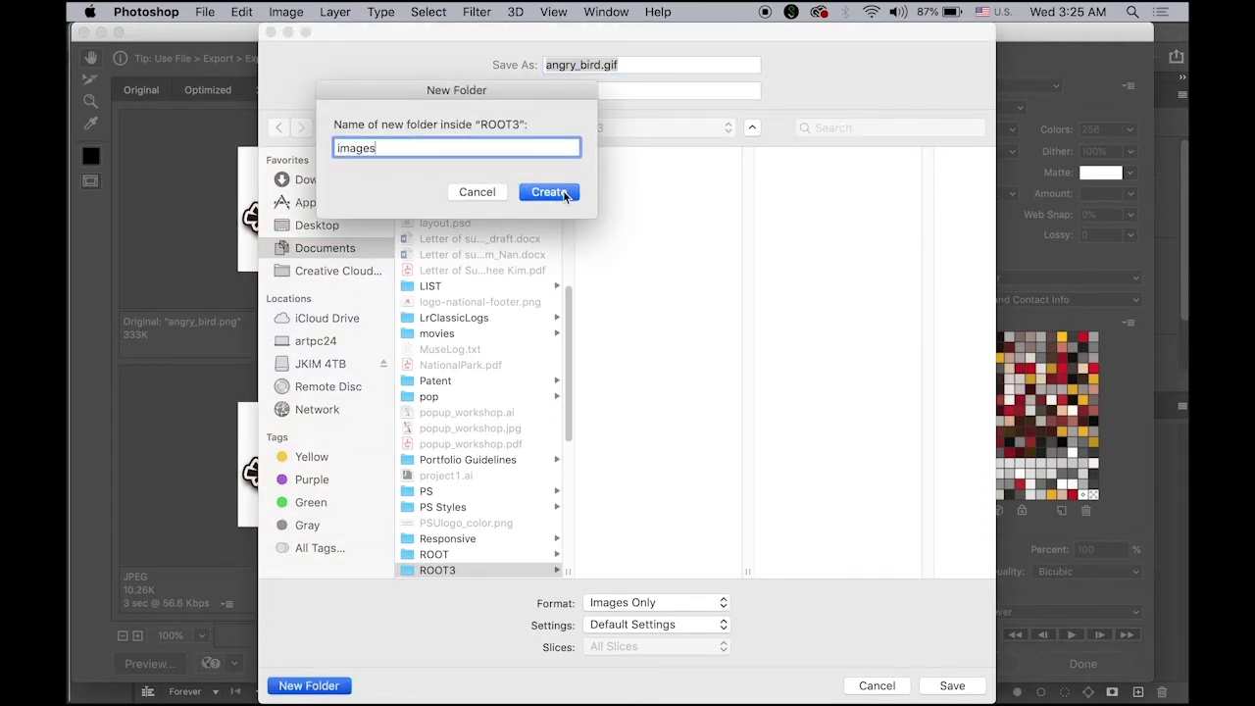
left_click(564, 193)
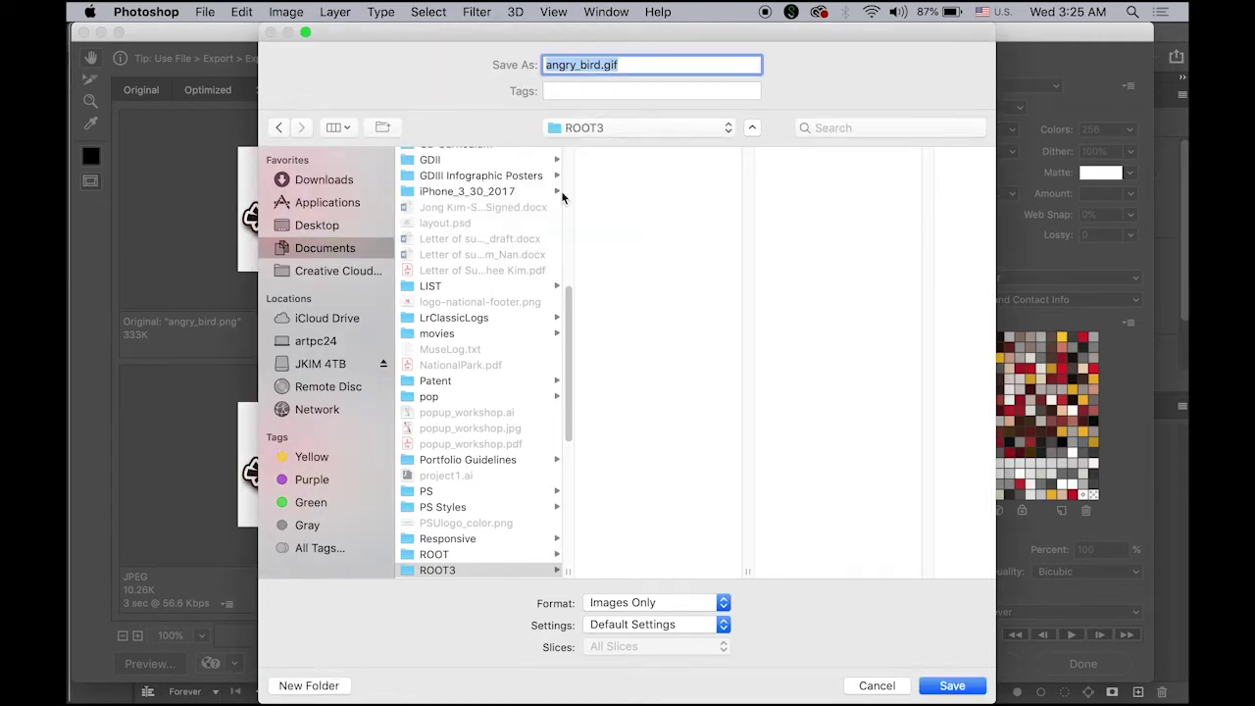
Save the animation as angry_bird1.gif in the images folder.
left_click(601, 64)
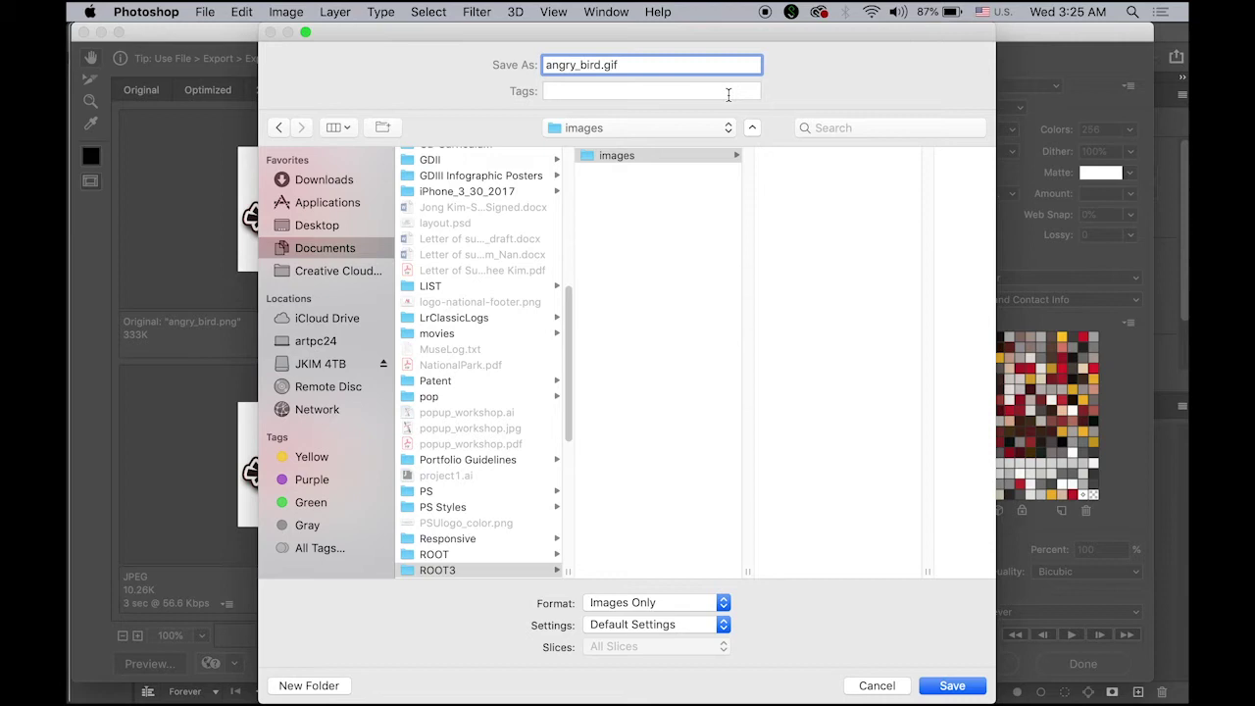
type("1")
left_click(956, 685)
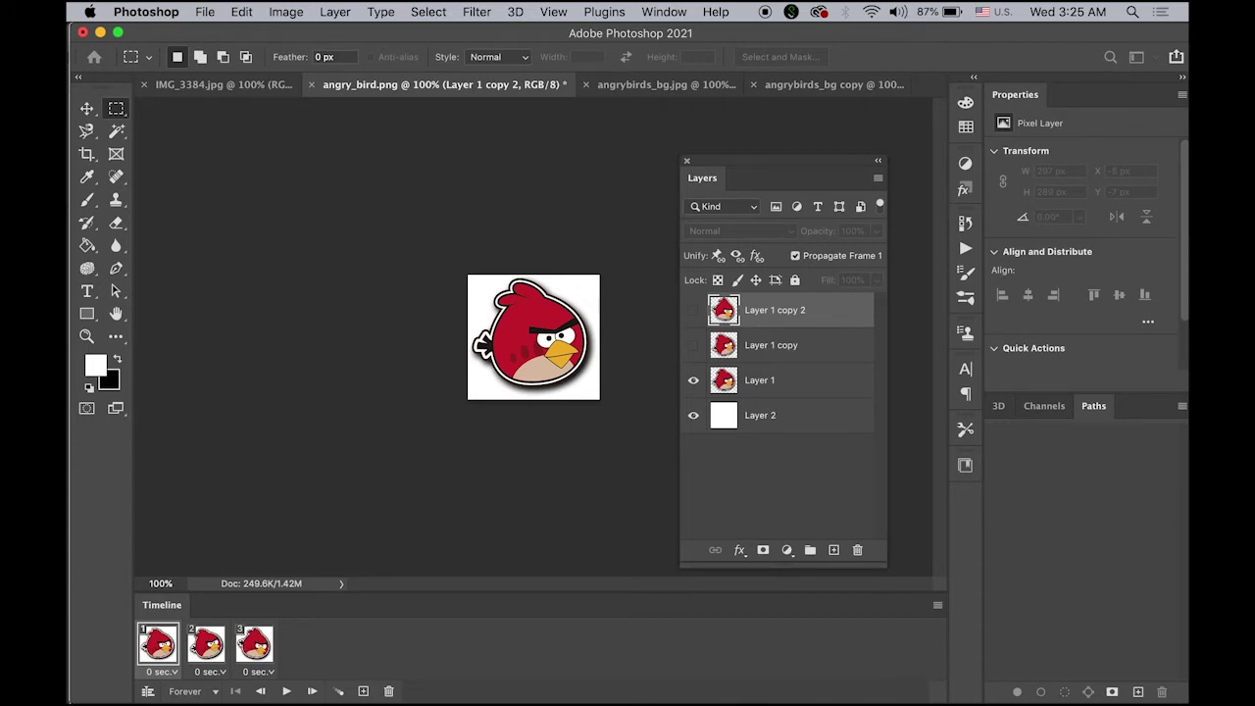
Shift the Layers panel aside, then marquee-select the entire bird on angry_bird.png's Layer 1.
left_click(662, 86)
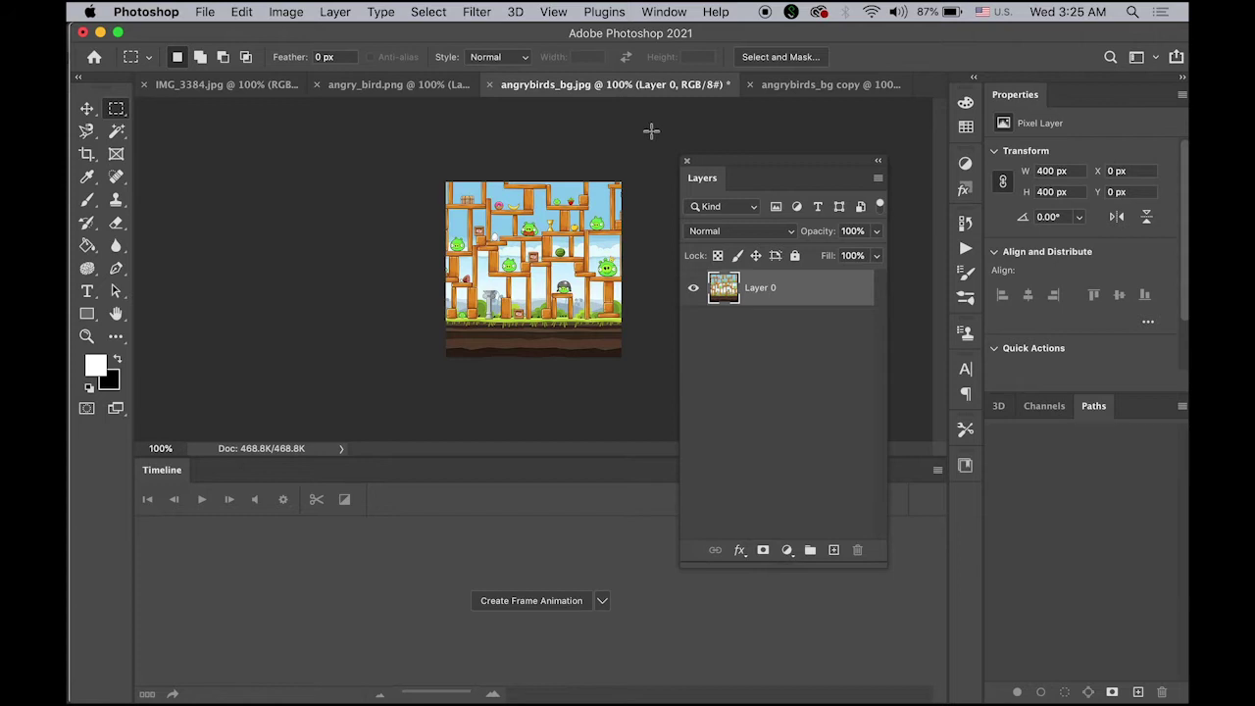
left_click_drag(777, 160, 834, 153)
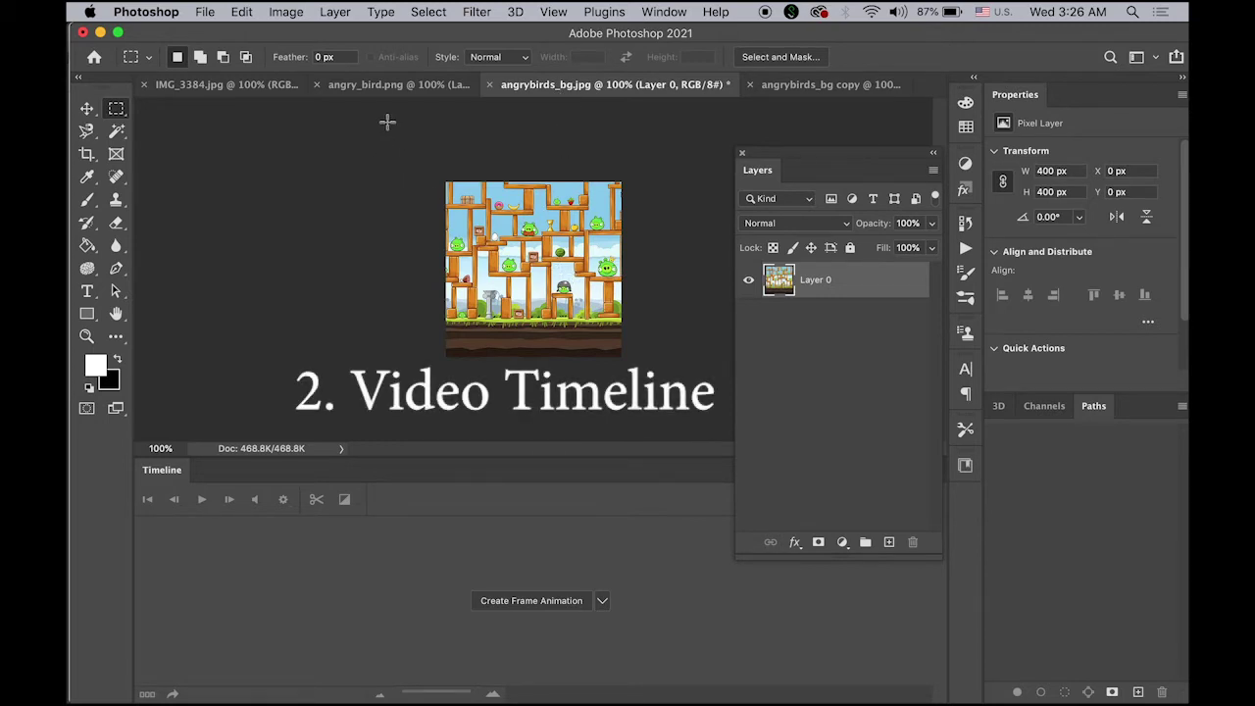
left_click(392, 84)
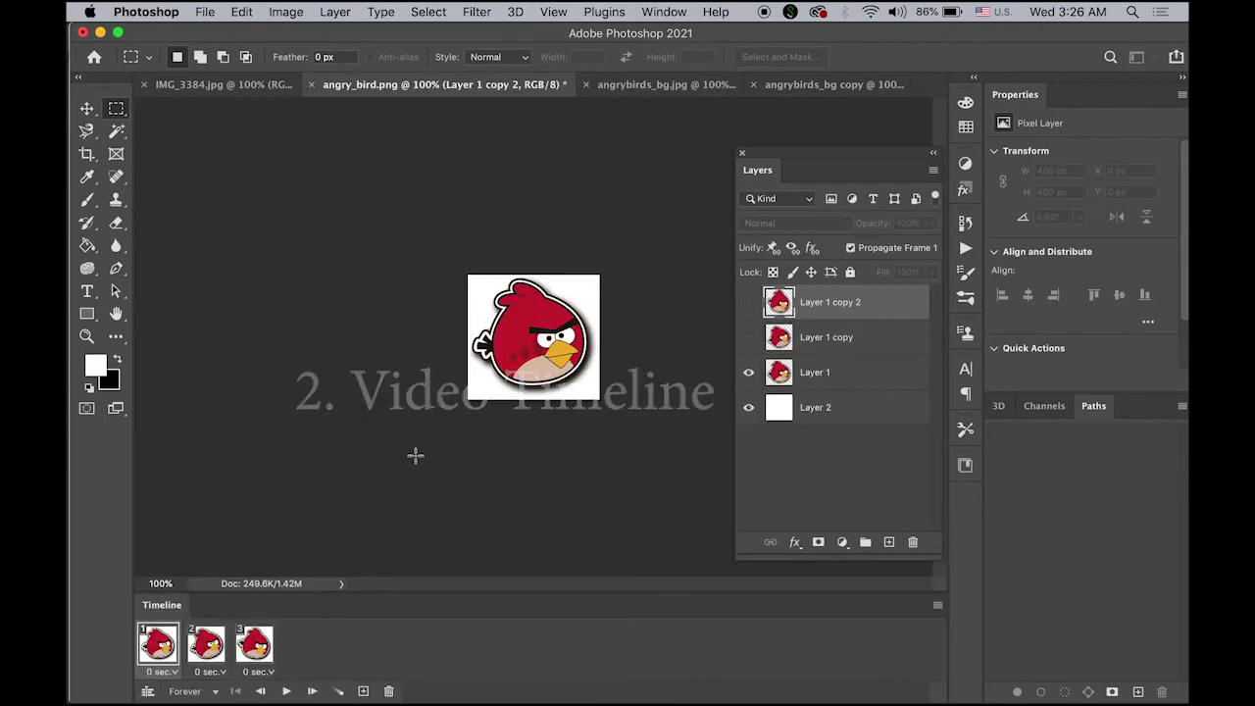
left_click(832, 373)
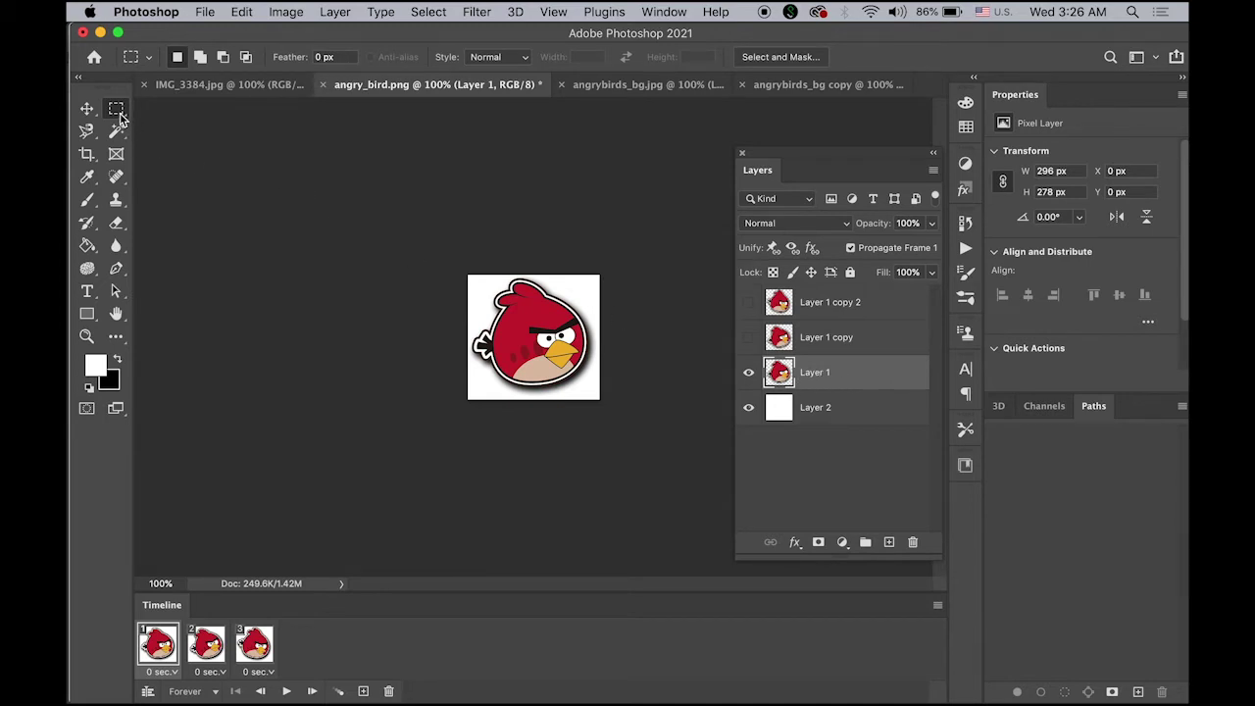
left_click_drag(446, 256, 667, 549)
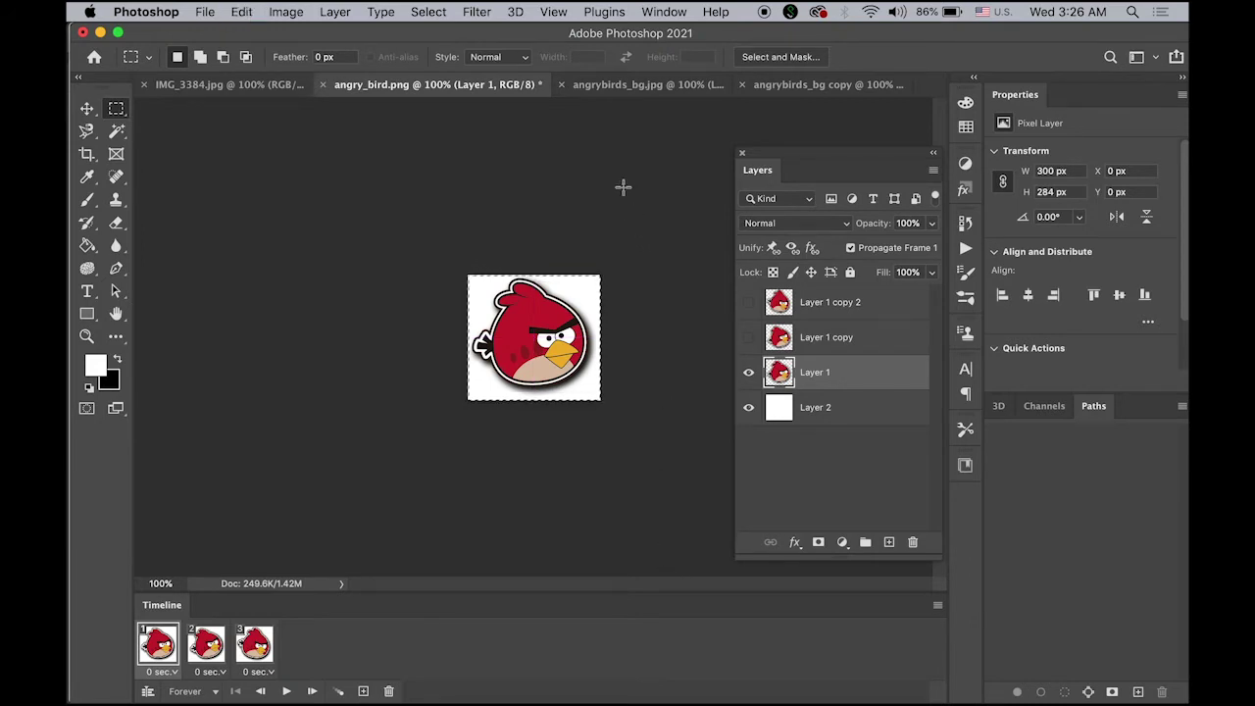
Paste the bird into angrybirds_bg.jpg, scale it to about 75%, and lower it slightly.
left_click(648, 90)
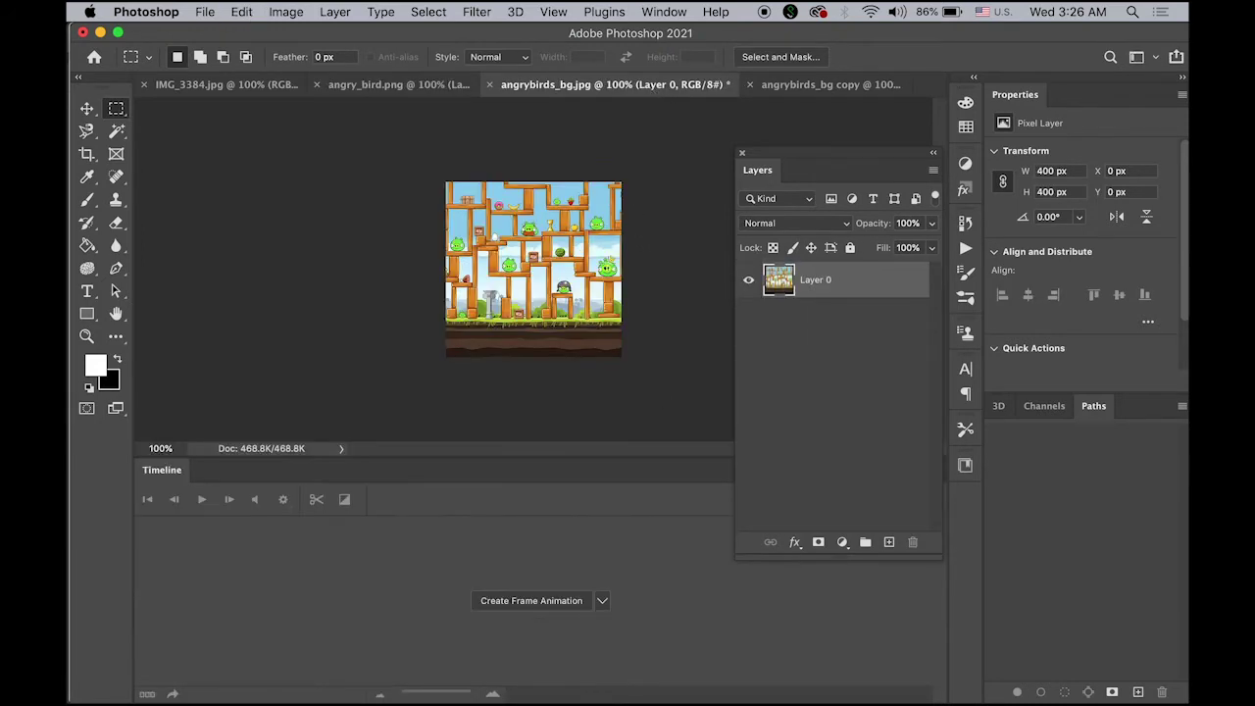
key("super+v")
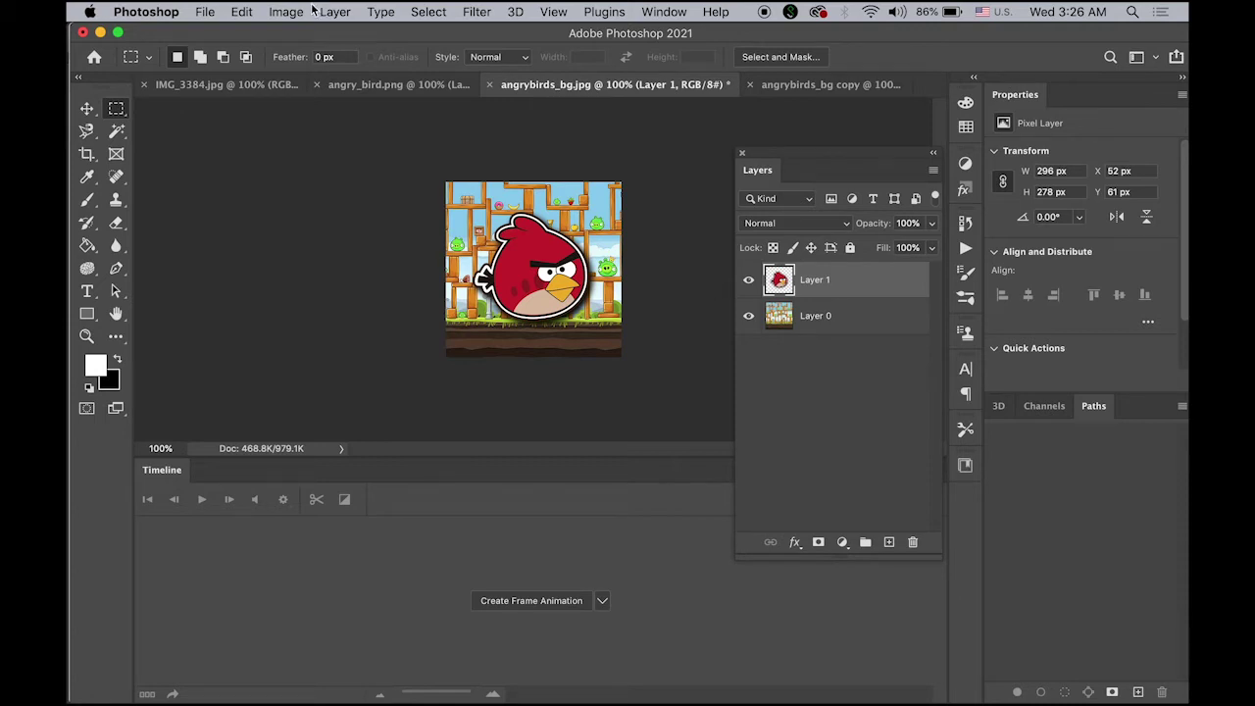
left_click(240, 12)
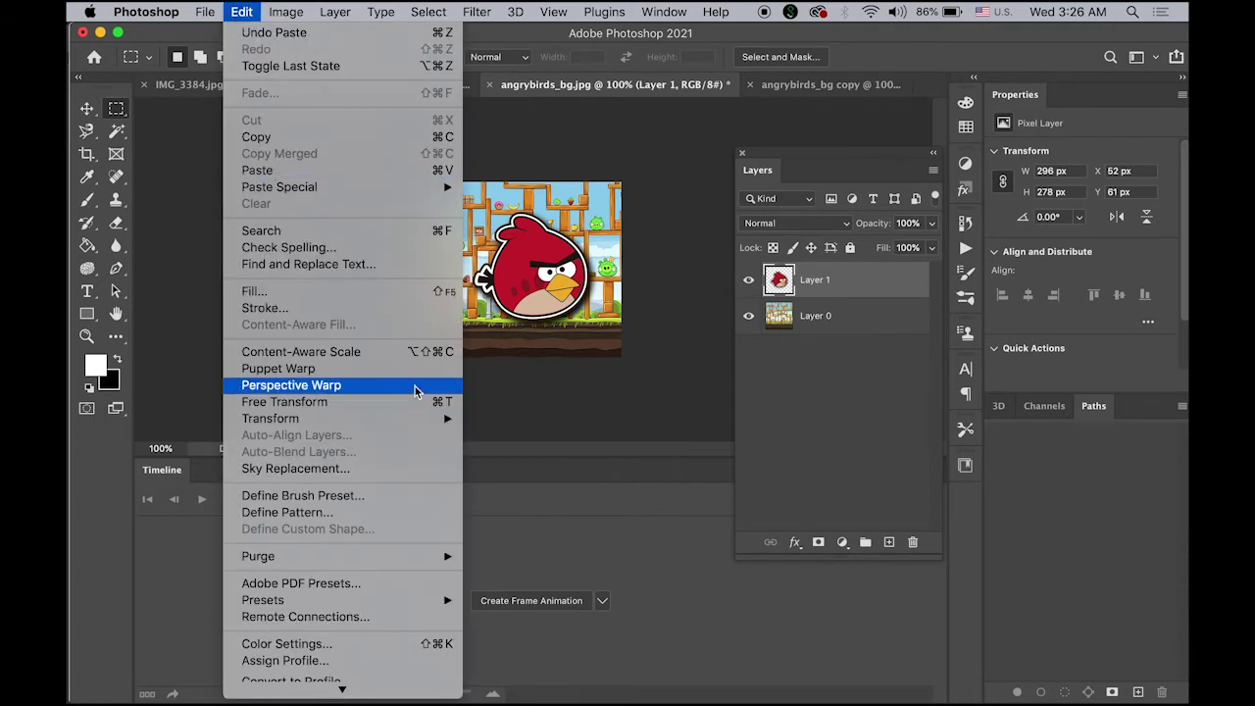
mouse_move(404, 420)
left_click(497, 421)
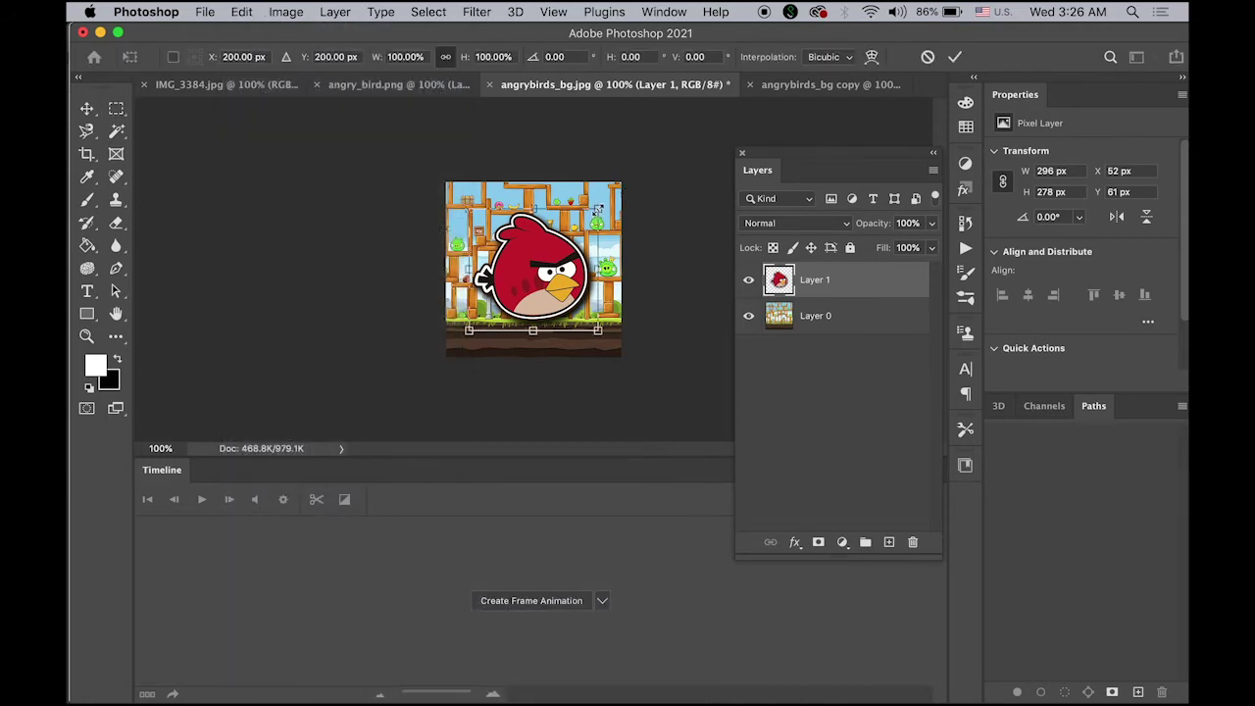
left_click_drag(596, 209, 581, 224)
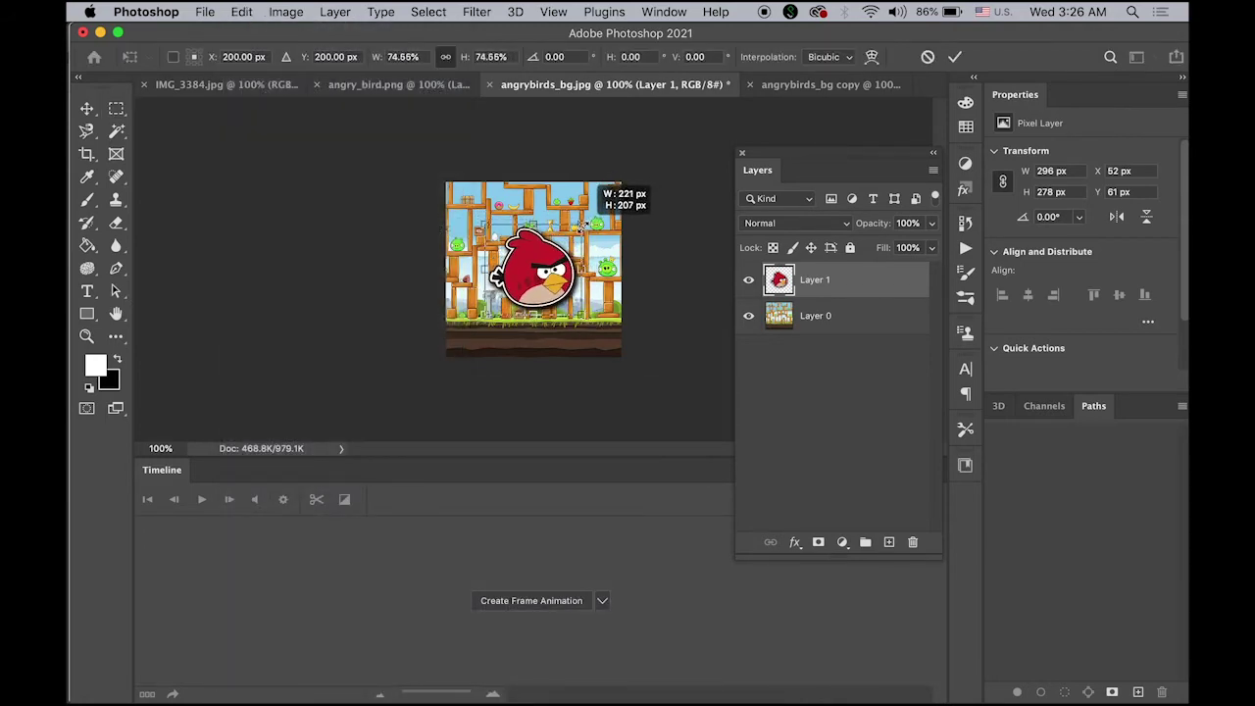
left_click_drag(528, 284, 527, 314)
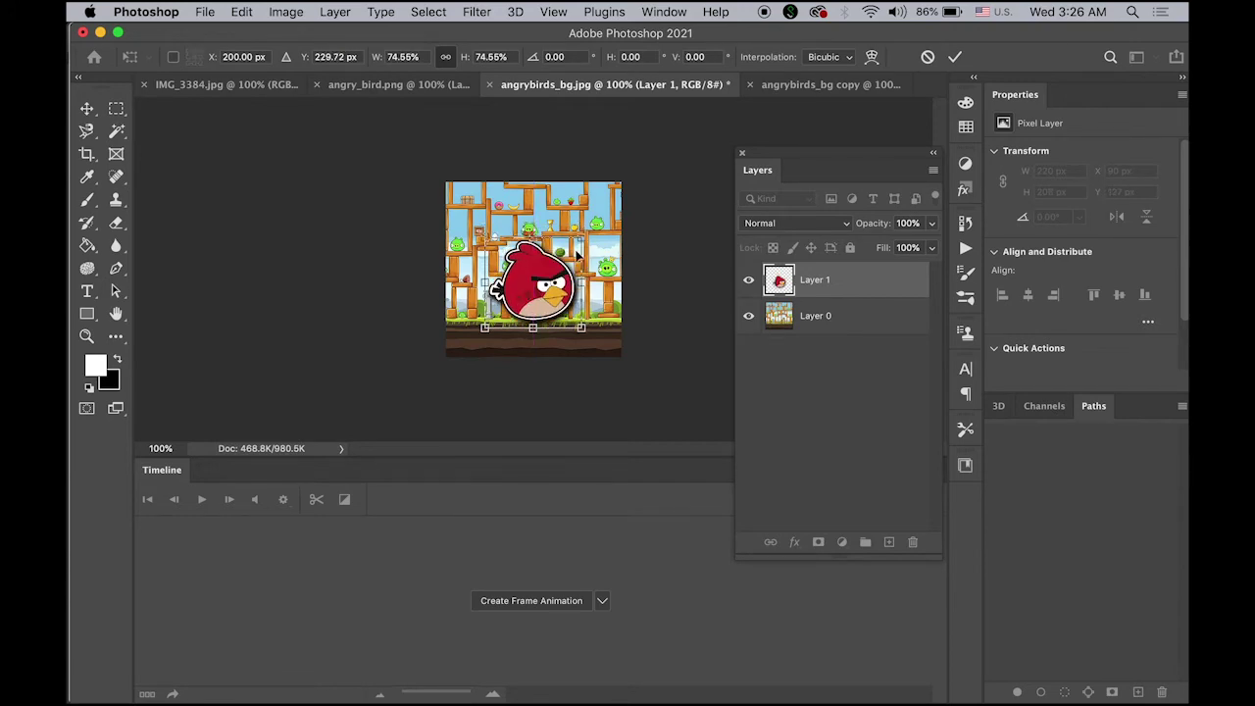
key("Return")
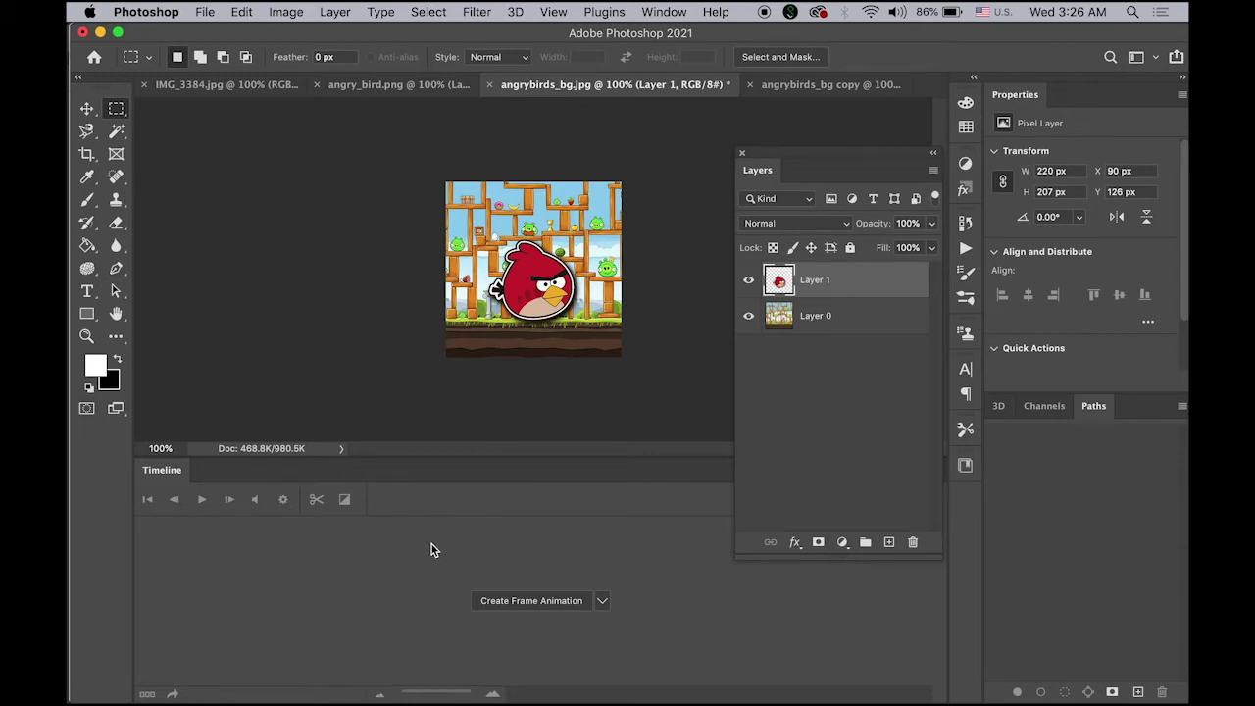
Create a video timeline for the document and dock the Layers panel in the right column.
left_click(603, 604)
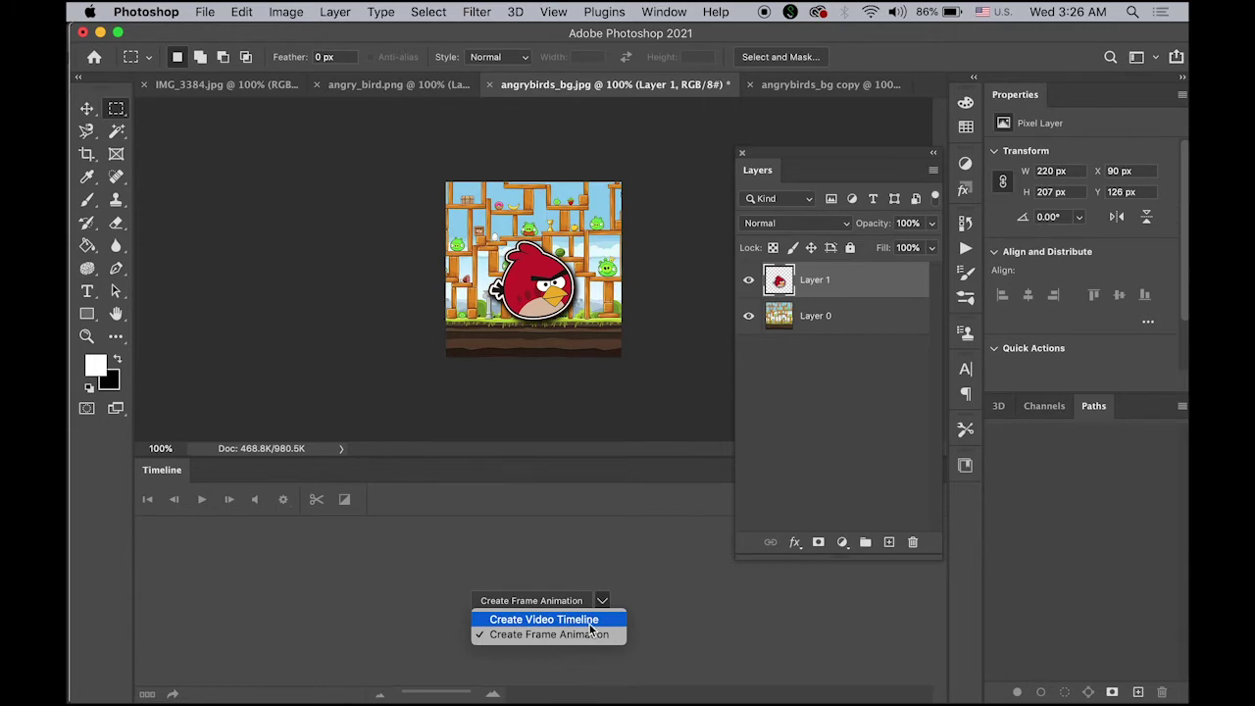
left_click(589, 623)
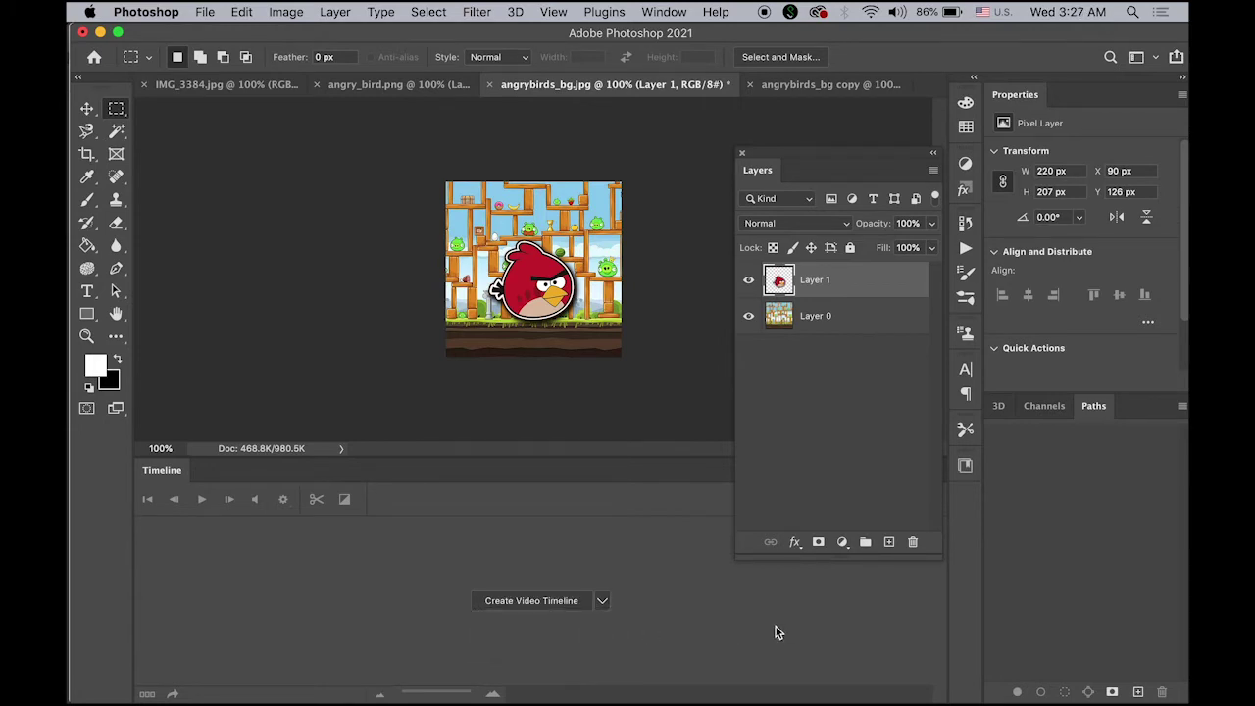
left_click(511, 608)
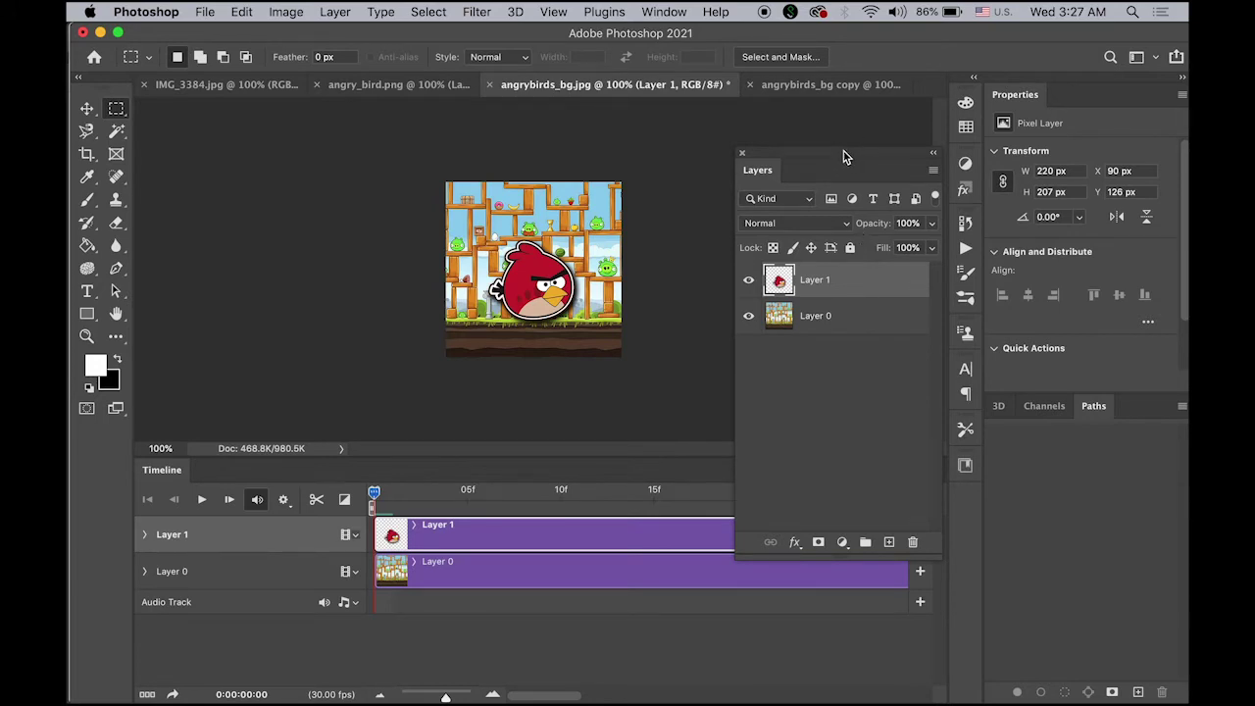
left_click_drag(756, 176, 1123, 411)
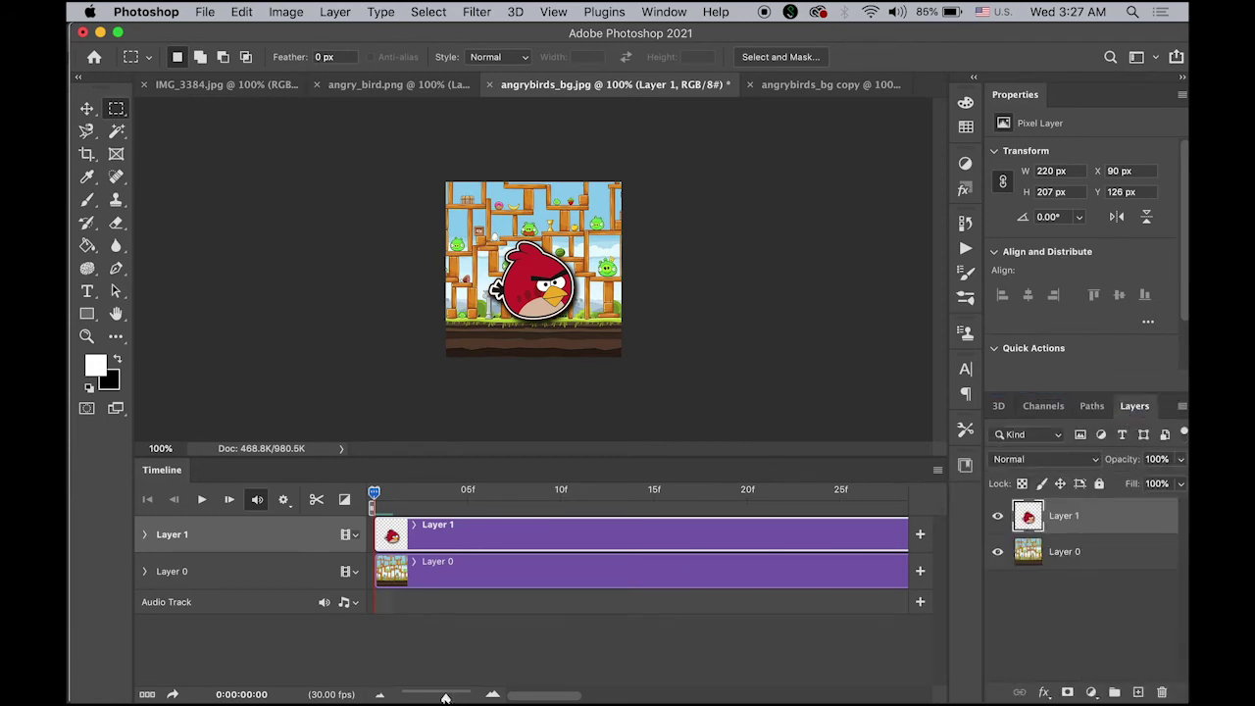
Trim both the Layer 1 and Layer 0 clips from 5 seconds down to one second.
left_click_drag(445, 697, 421, 697)
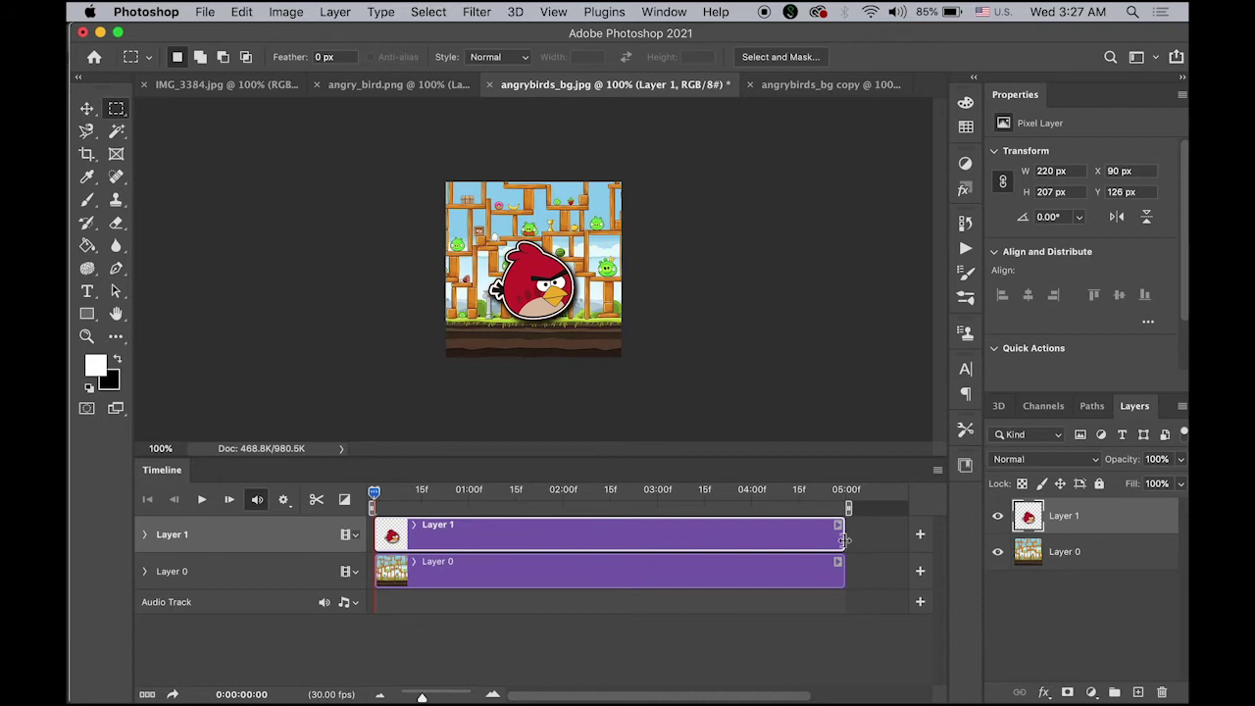
left_click_drag(844, 534, 471, 551)
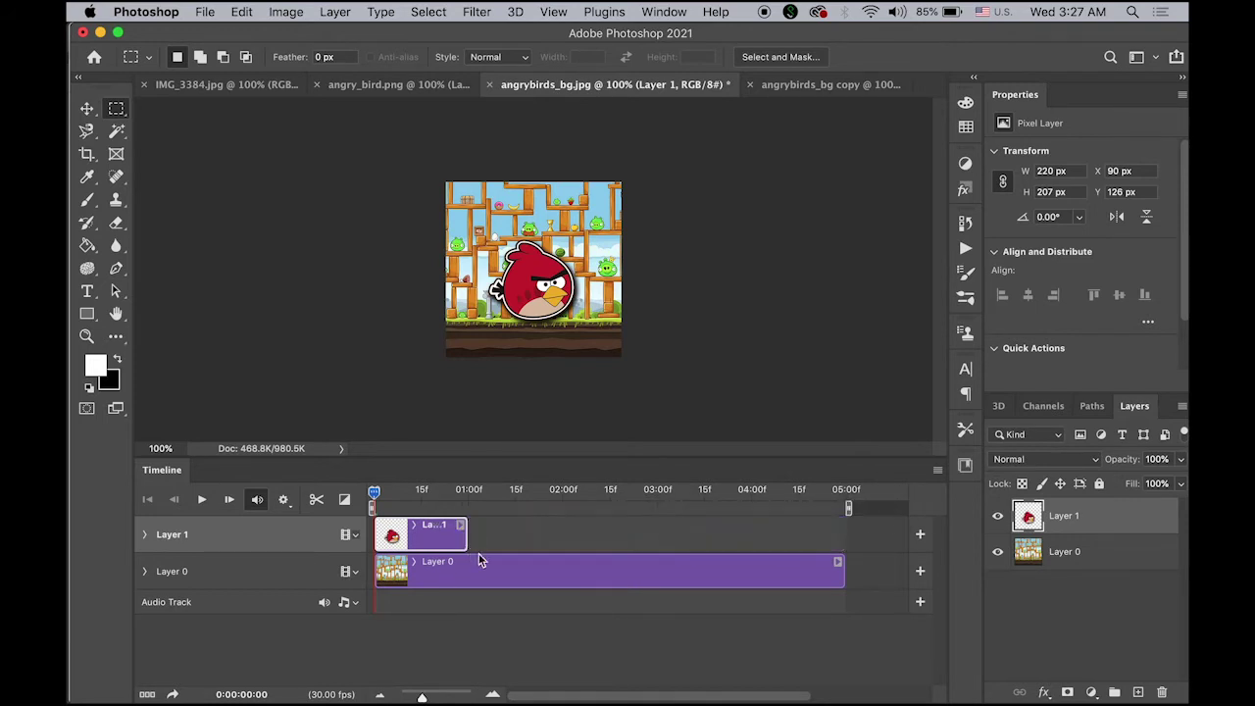
left_click_drag(842, 577, 468, 577)
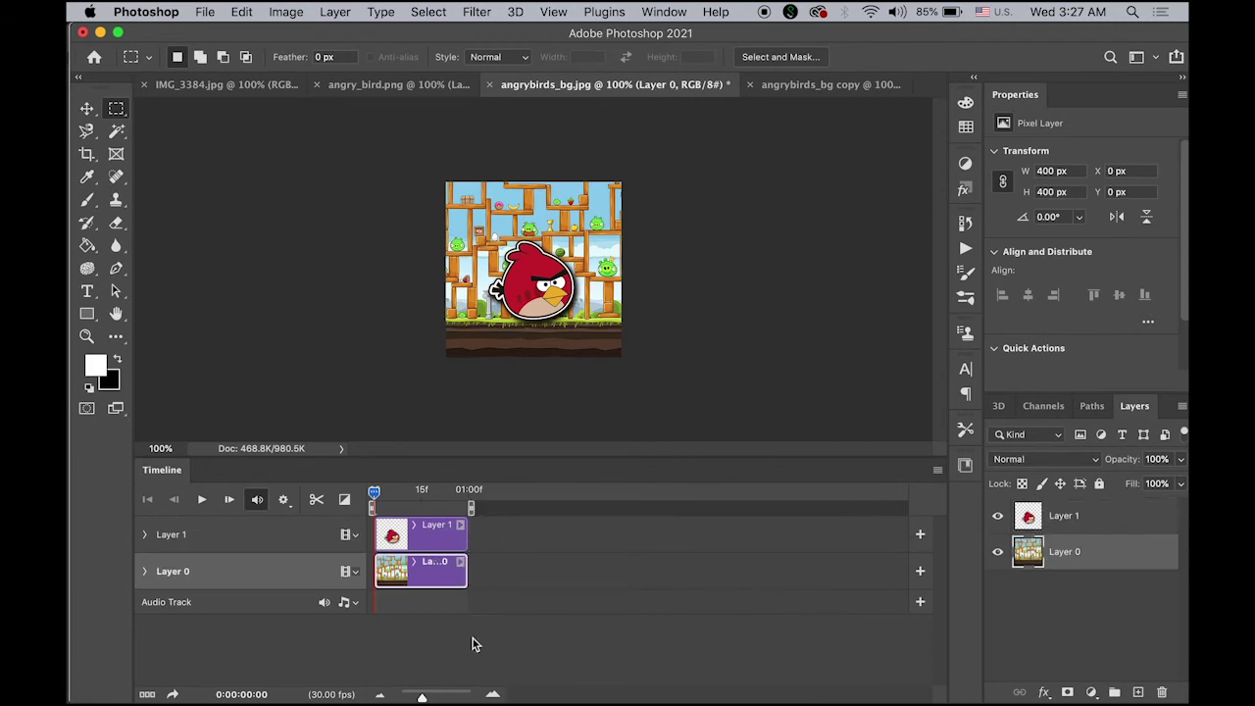
left_click_drag(423, 696, 443, 697)
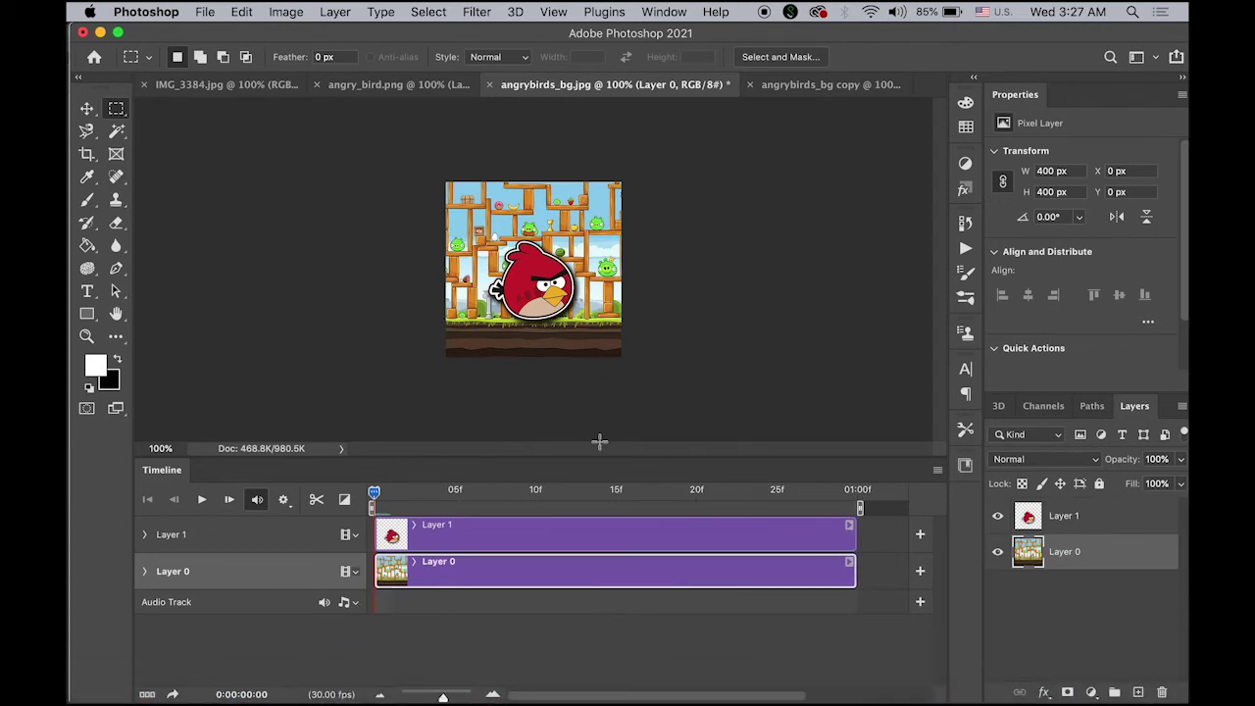
Convert the bird's Layer 1 to a smart object and expand its Transform, Opacity and Style tracks.
left_click(147, 538)
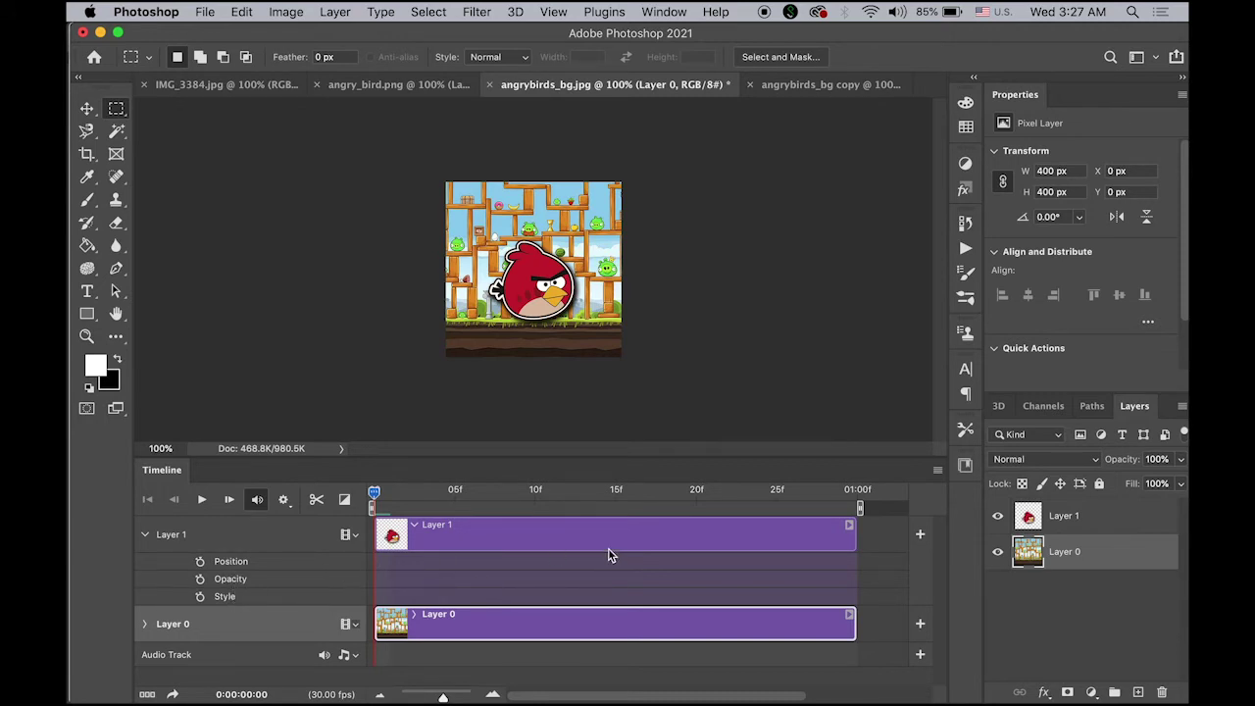
left_click(1086, 520)
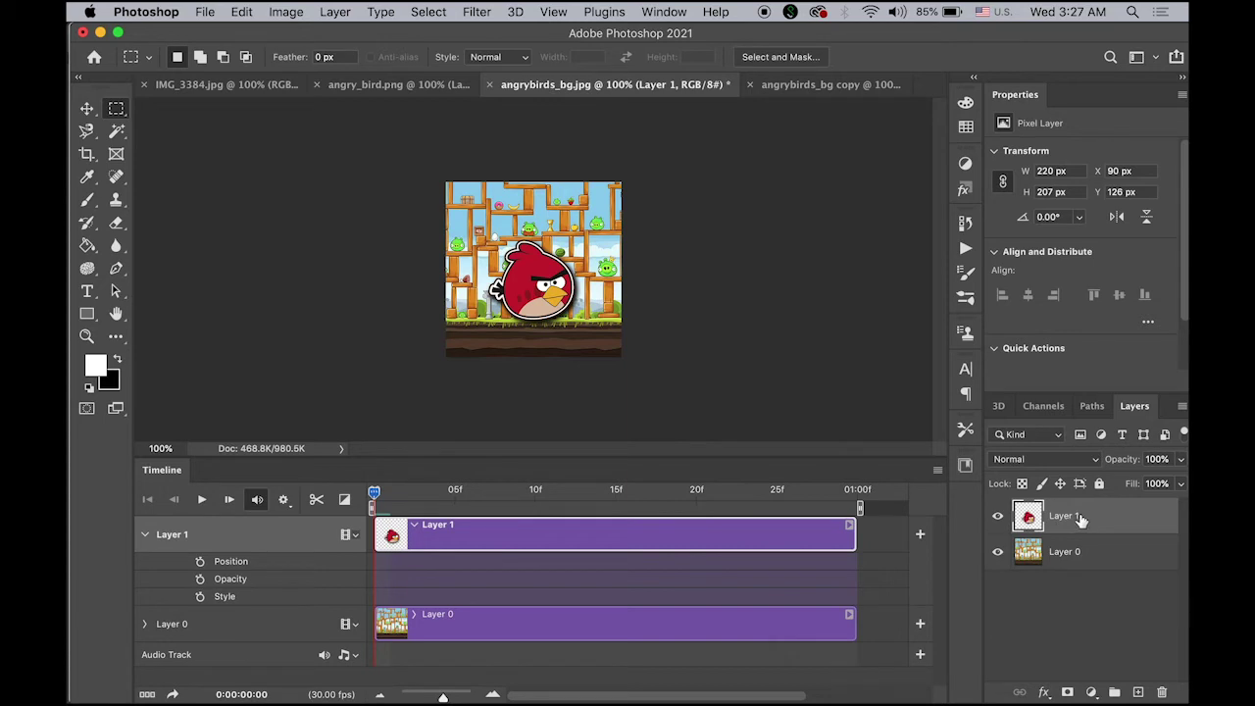
left_click(1181, 407)
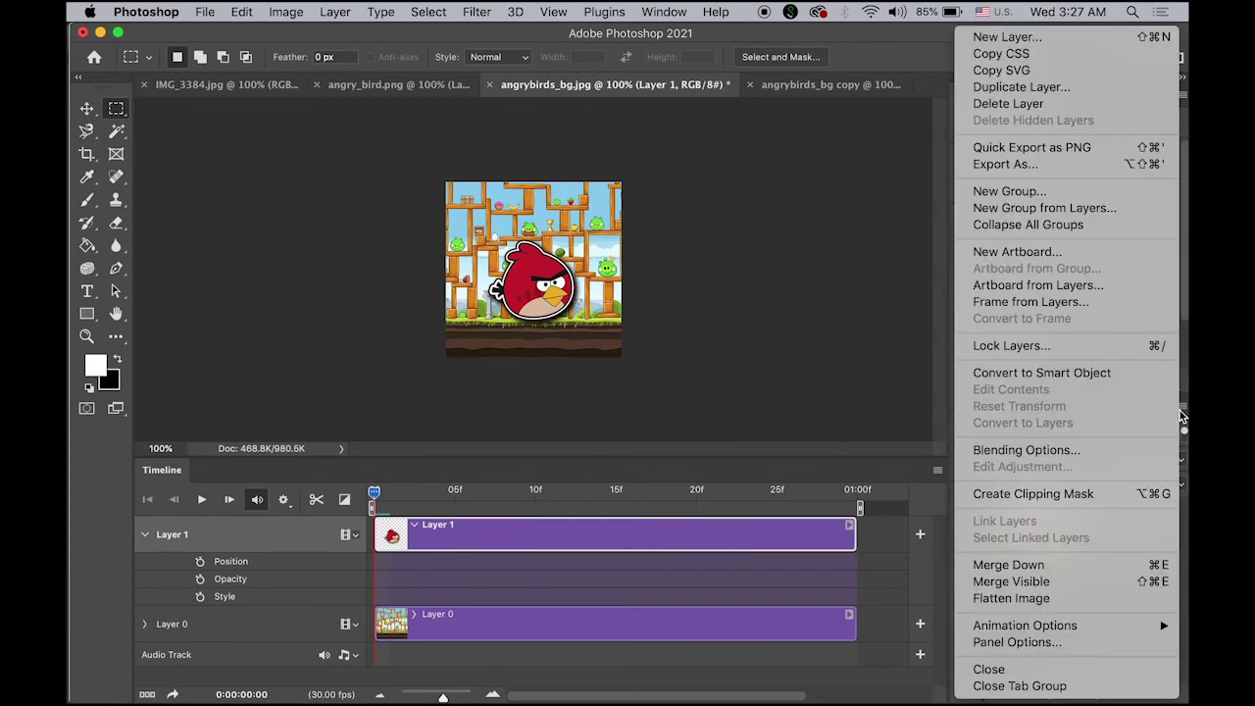
left_click(1102, 376)
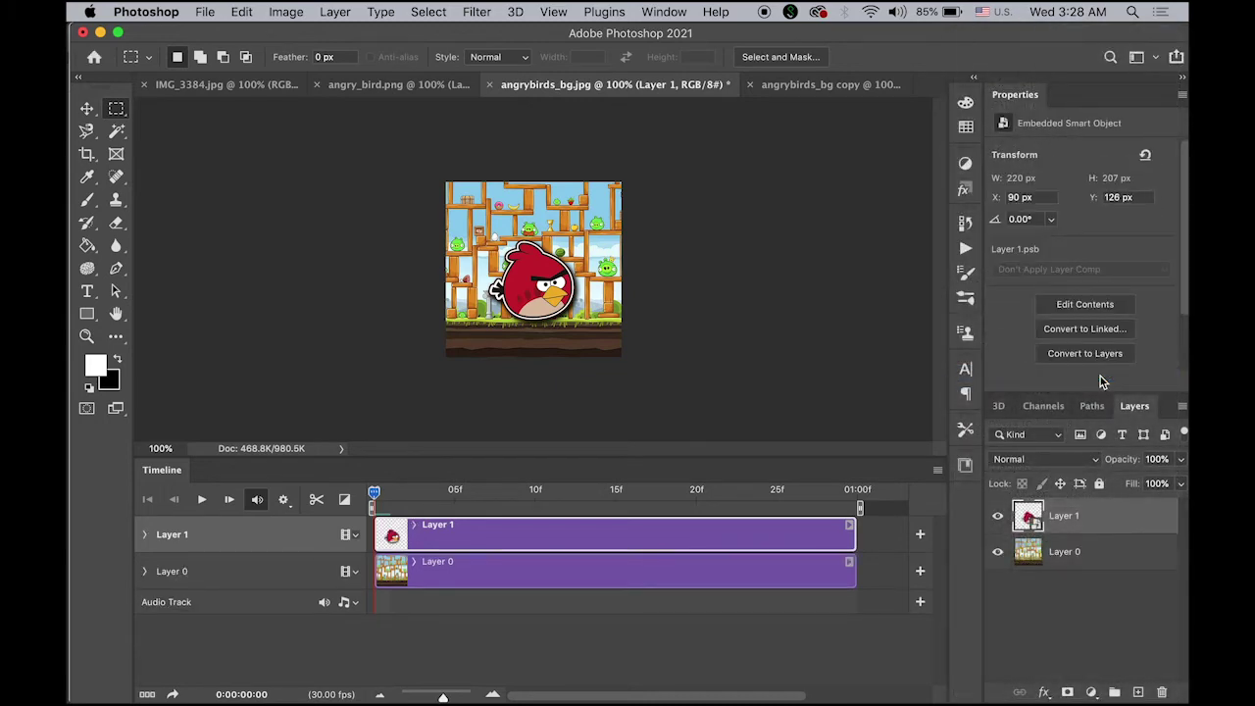
left_click(145, 537)
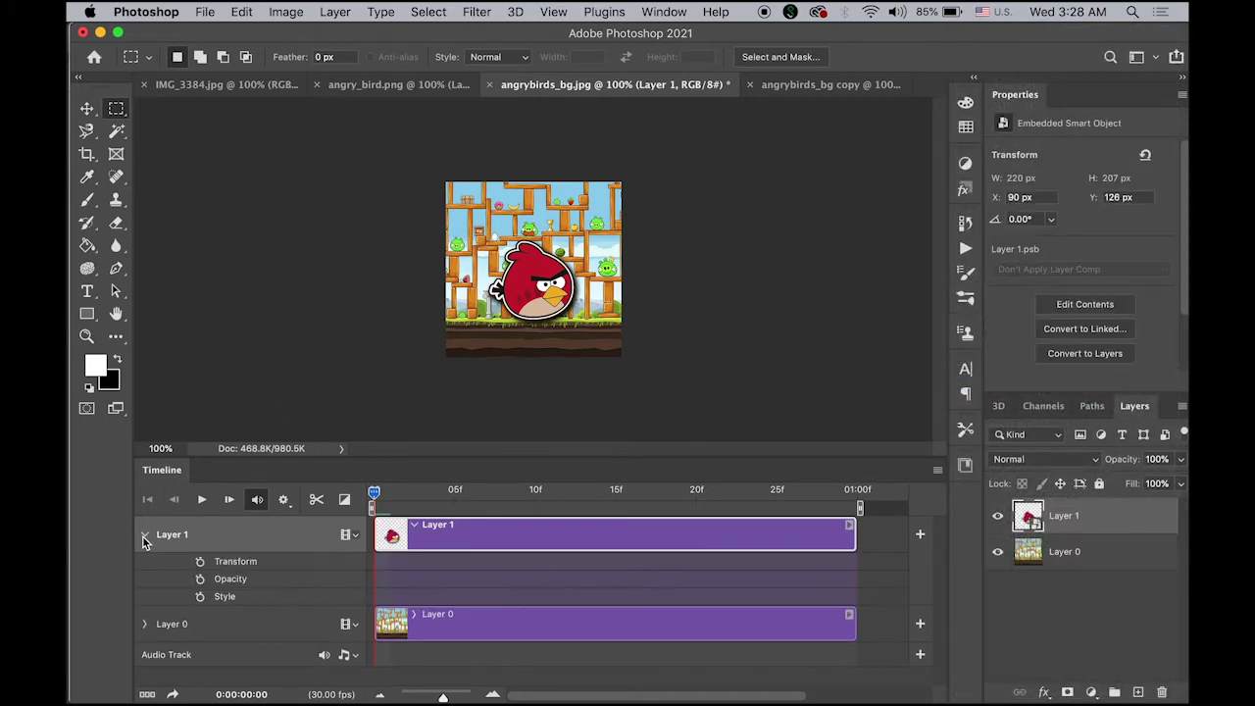
Add Transform keyframes on the bird layer at frames 0, 5, 9, 12, 14 and 15.
left_click(200, 564)
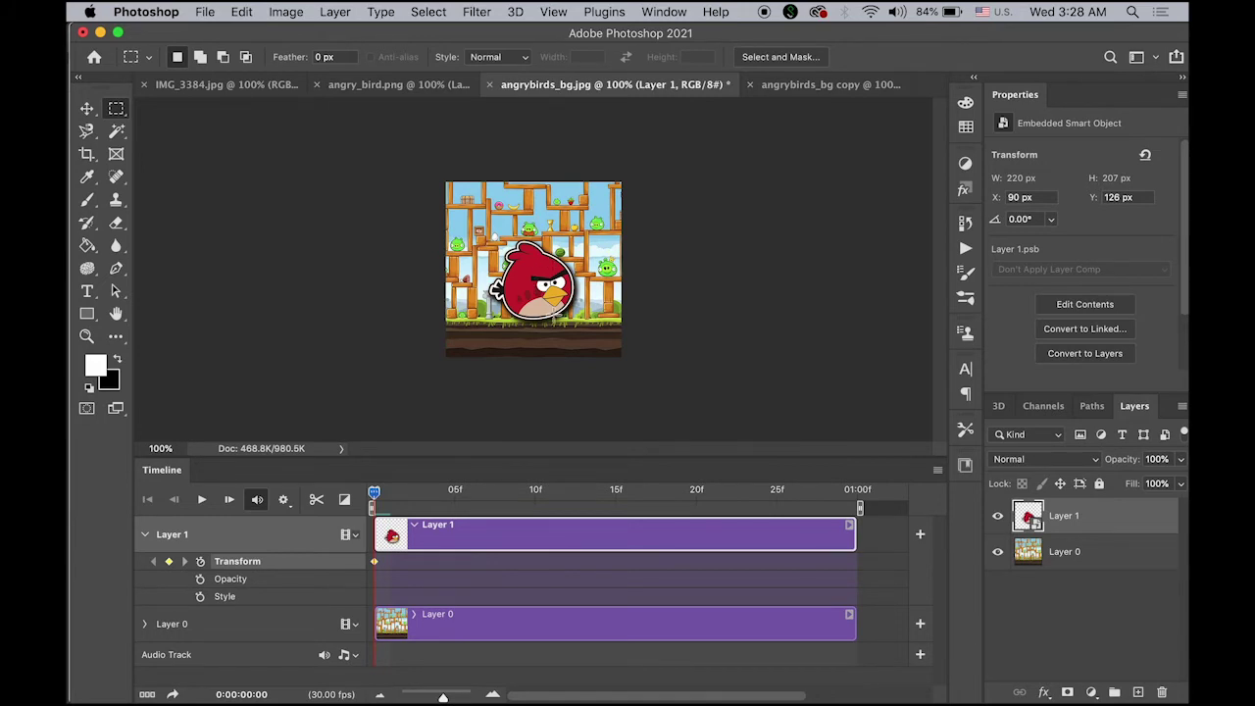
left_click_drag(374, 497, 456, 500)
left_click(168, 562)
left_click_drag(456, 497, 508, 500)
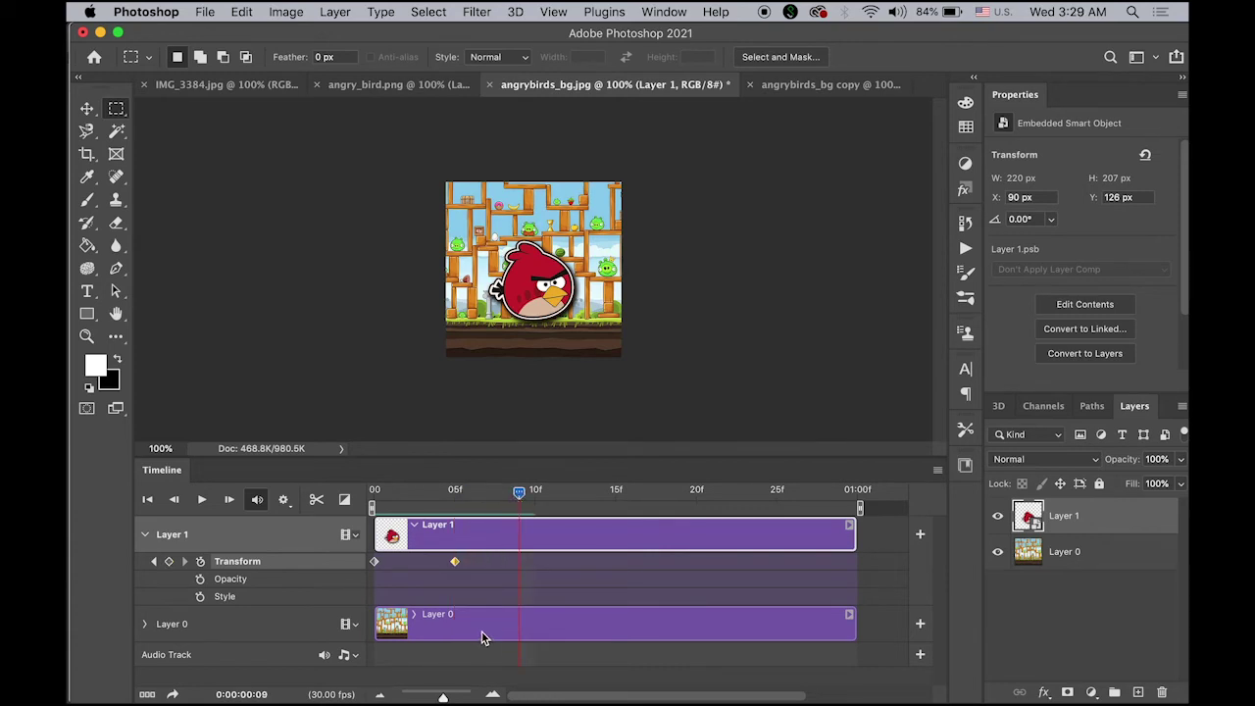
left_click(168, 562)
left_click_drag(520, 492, 566, 500)
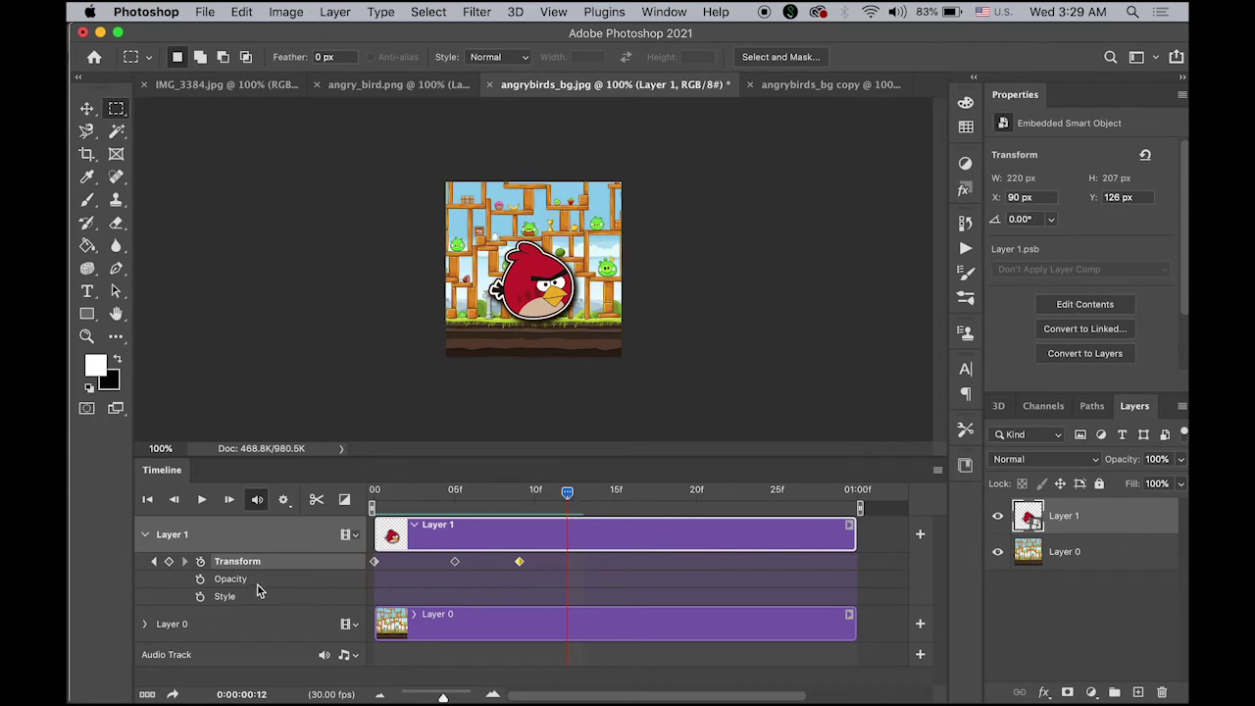
left_click(170, 562)
left_click_drag(567, 493, 597, 501)
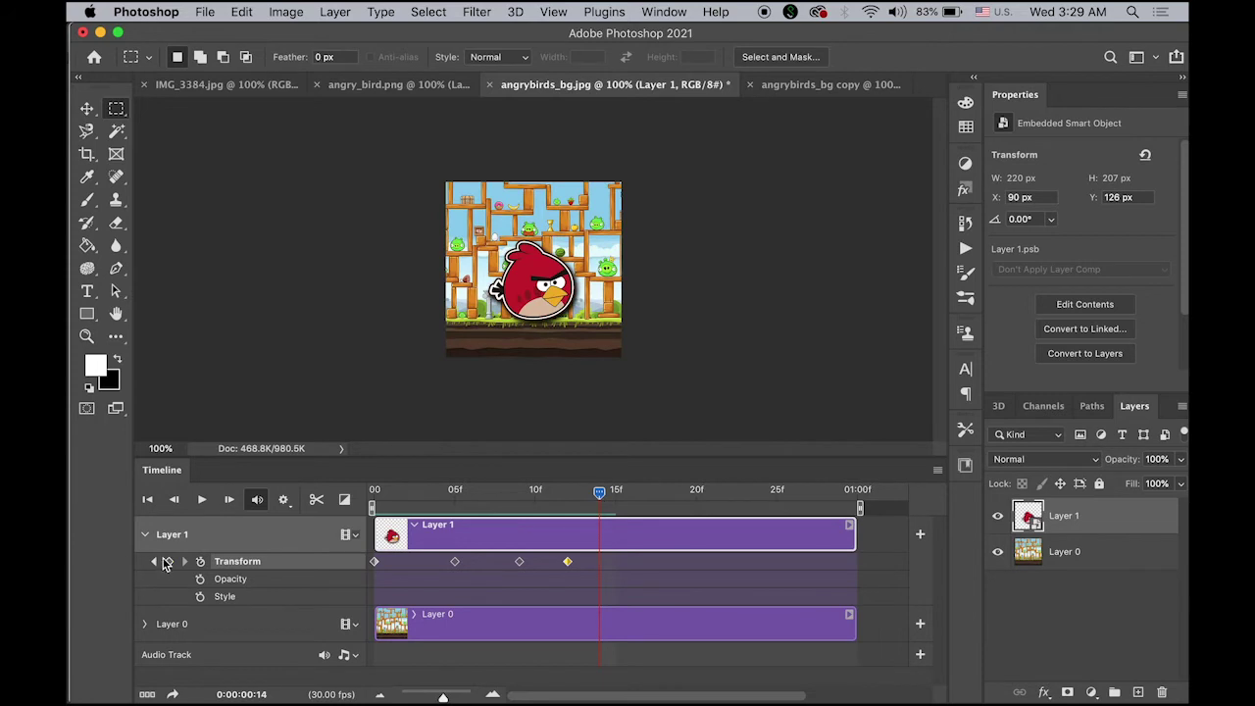
left_click(169, 562)
left_click_drag(608, 500, 619, 504)
left_click(171, 560)
At frame 0, push the bird up off the top of the canvas with the Move tool.
left_click(375, 563)
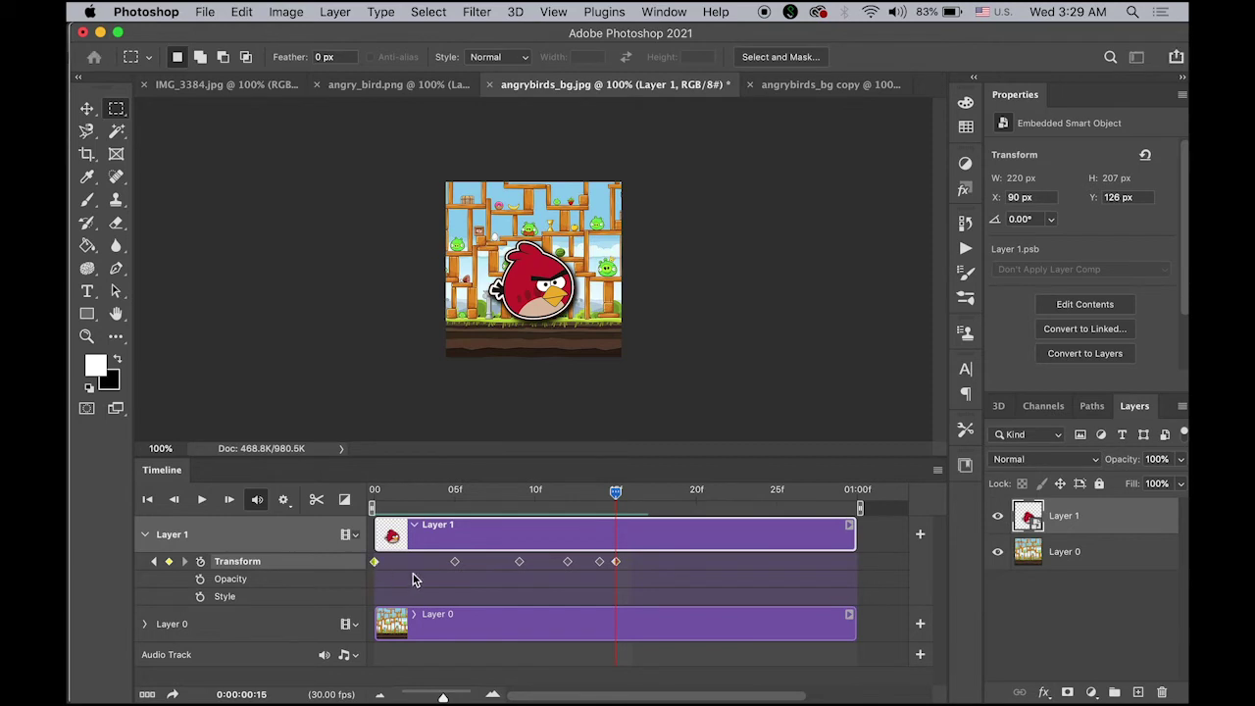
left_click_drag(614, 493, 370, 549)
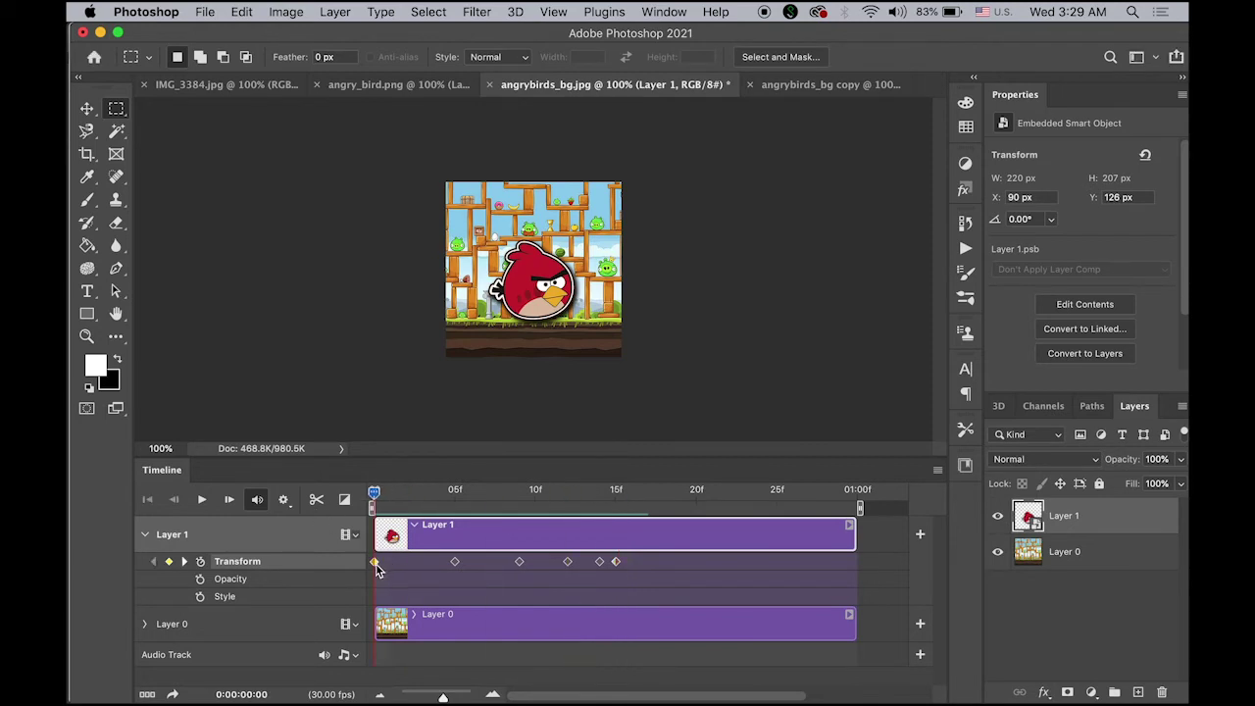
left_click_drag(376, 500, 315, 500)
left_click(87, 110)
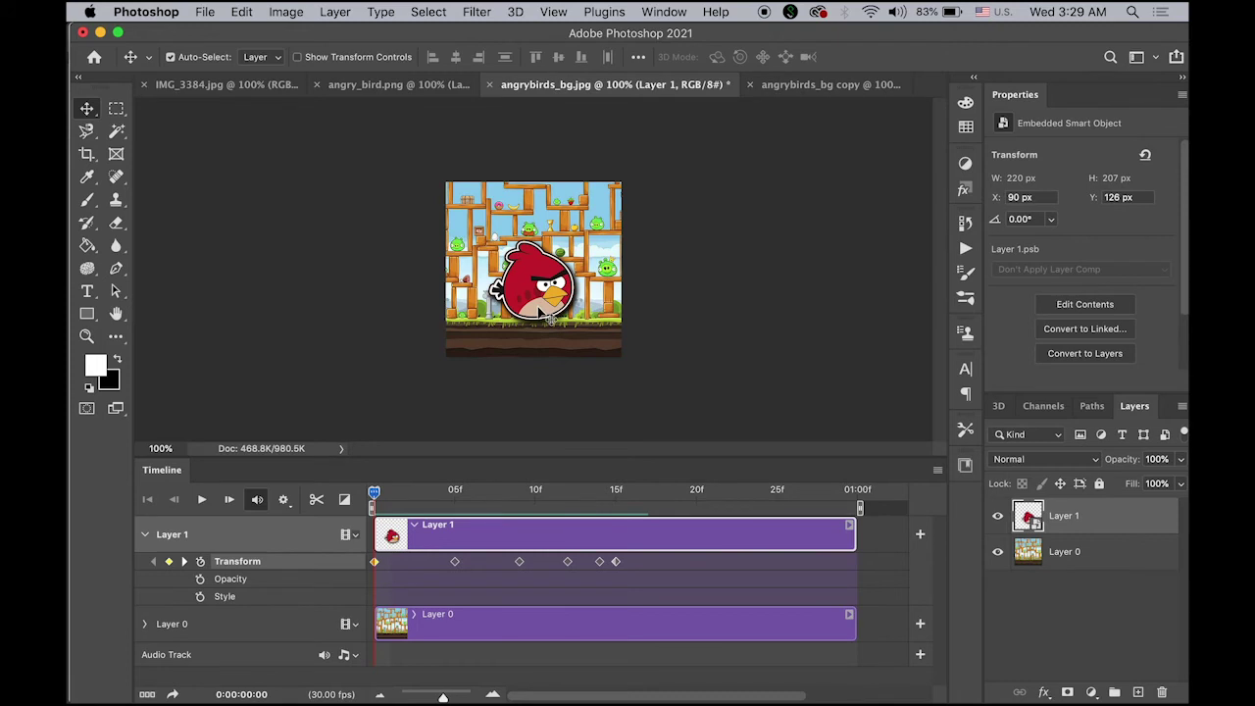
left_click_drag(551, 320, 537, 157)
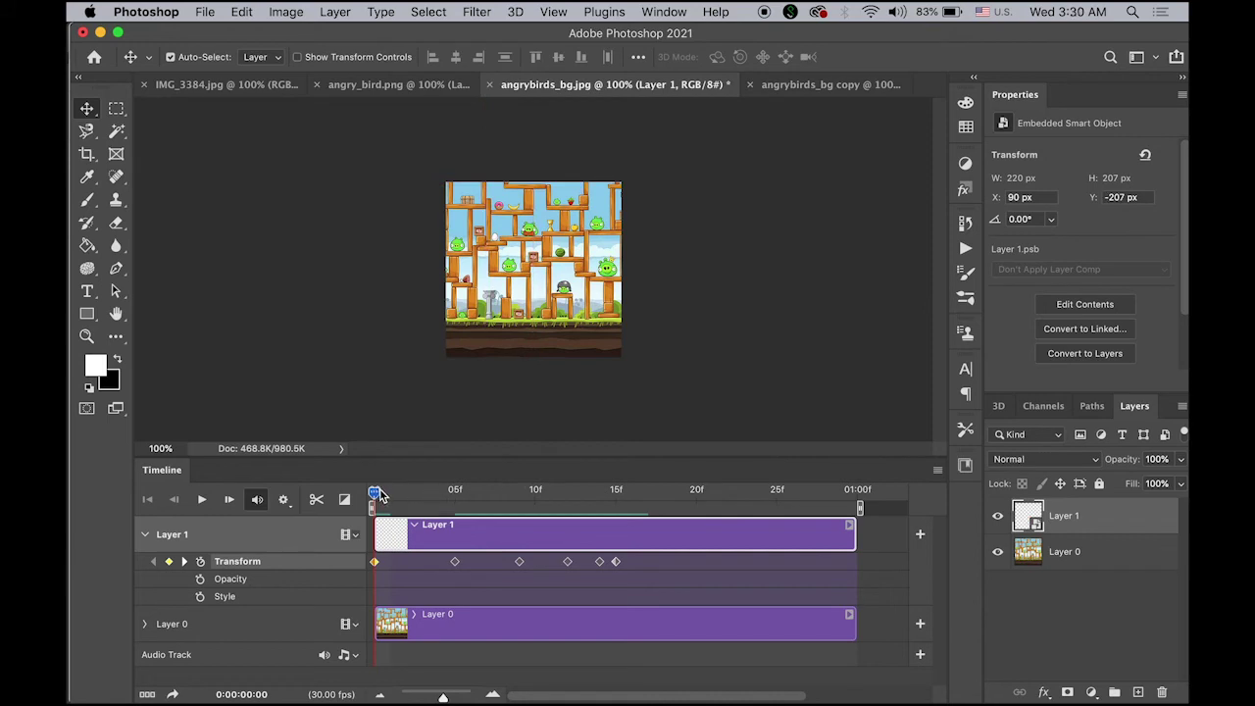
Raise the bird toward the top at the frame-9 keyframe.
left_click_drag(373, 493, 518, 510)
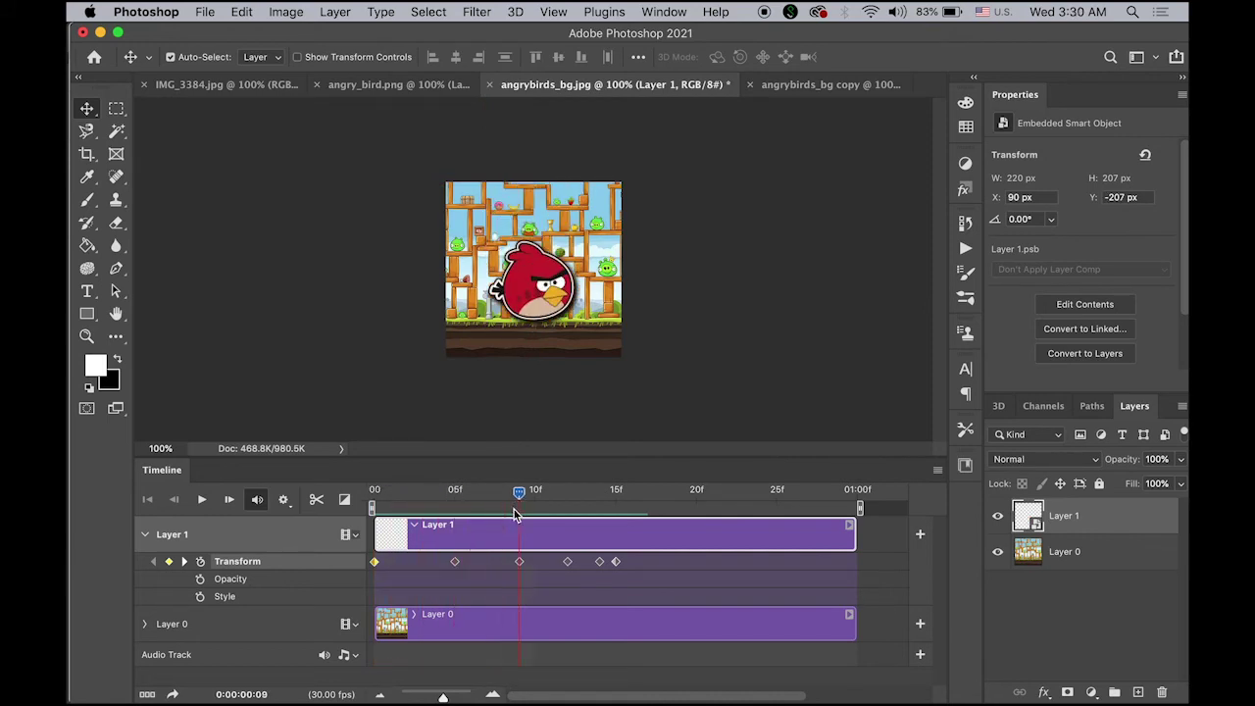
left_click(520, 562)
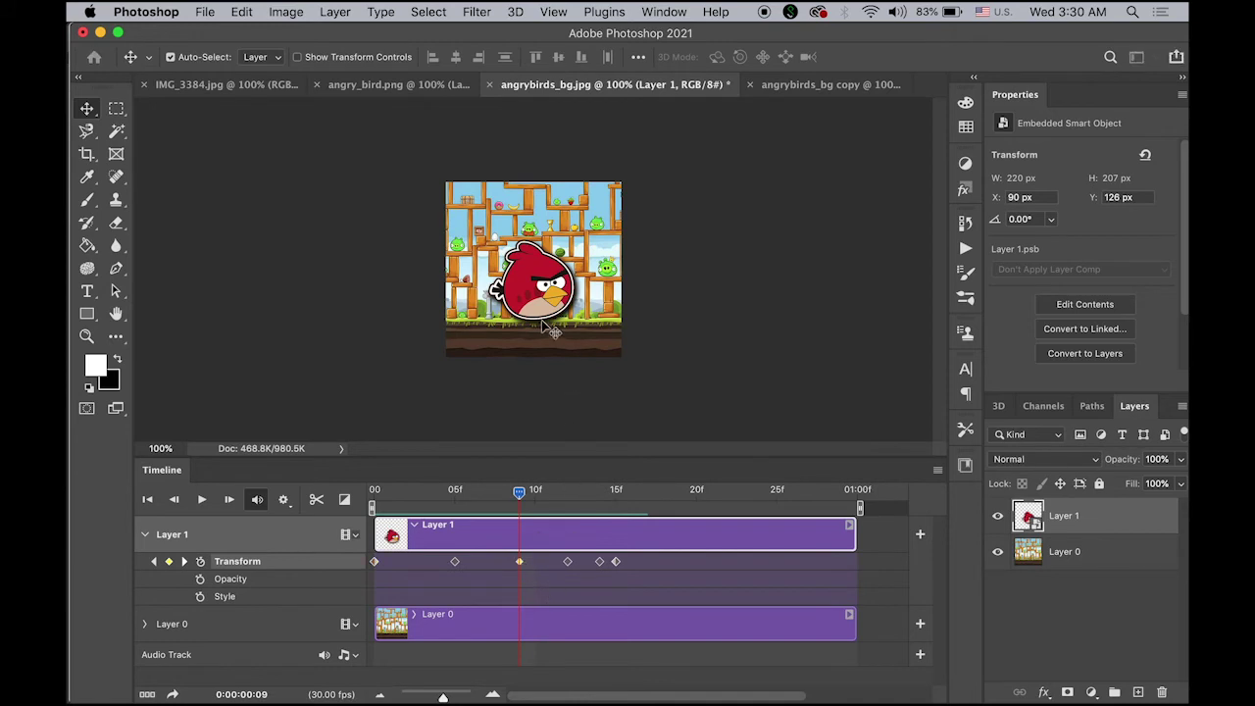
left_click_drag(550, 320, 542, 260)
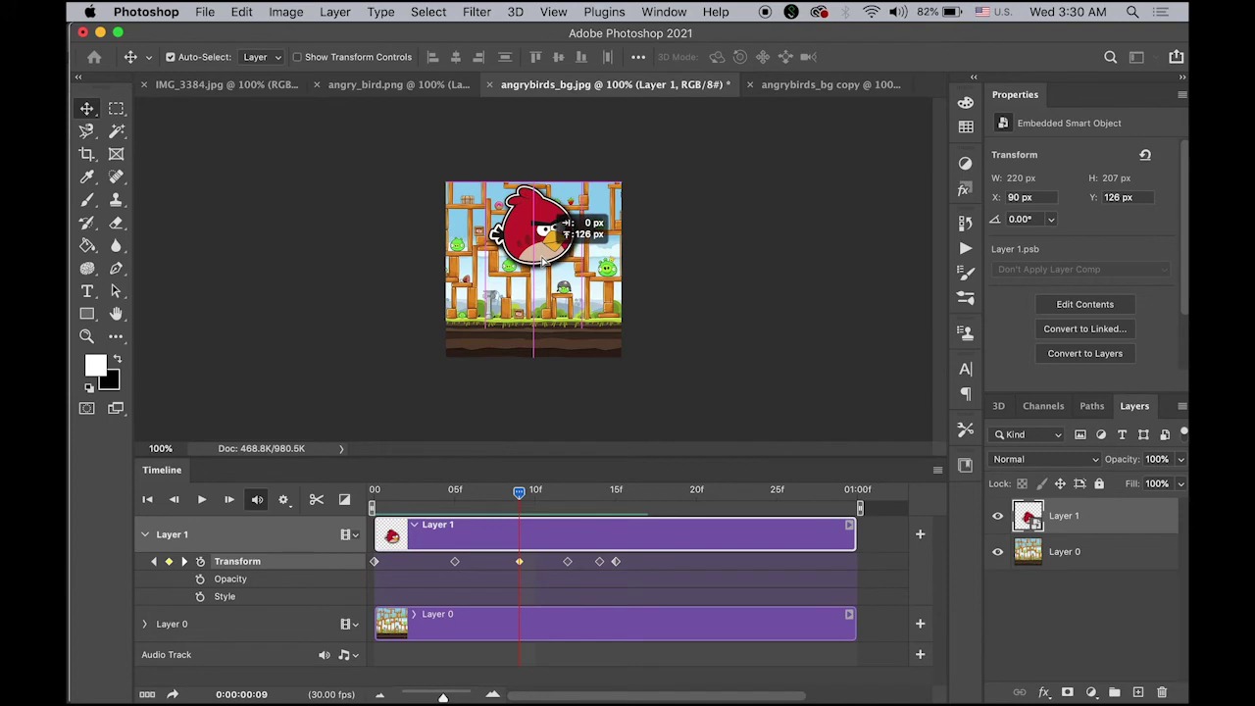
Lift the bird to Y 73 px at the frame-14 keyframe and play from the start.
left_click_drag(520, 495, 599, 503)
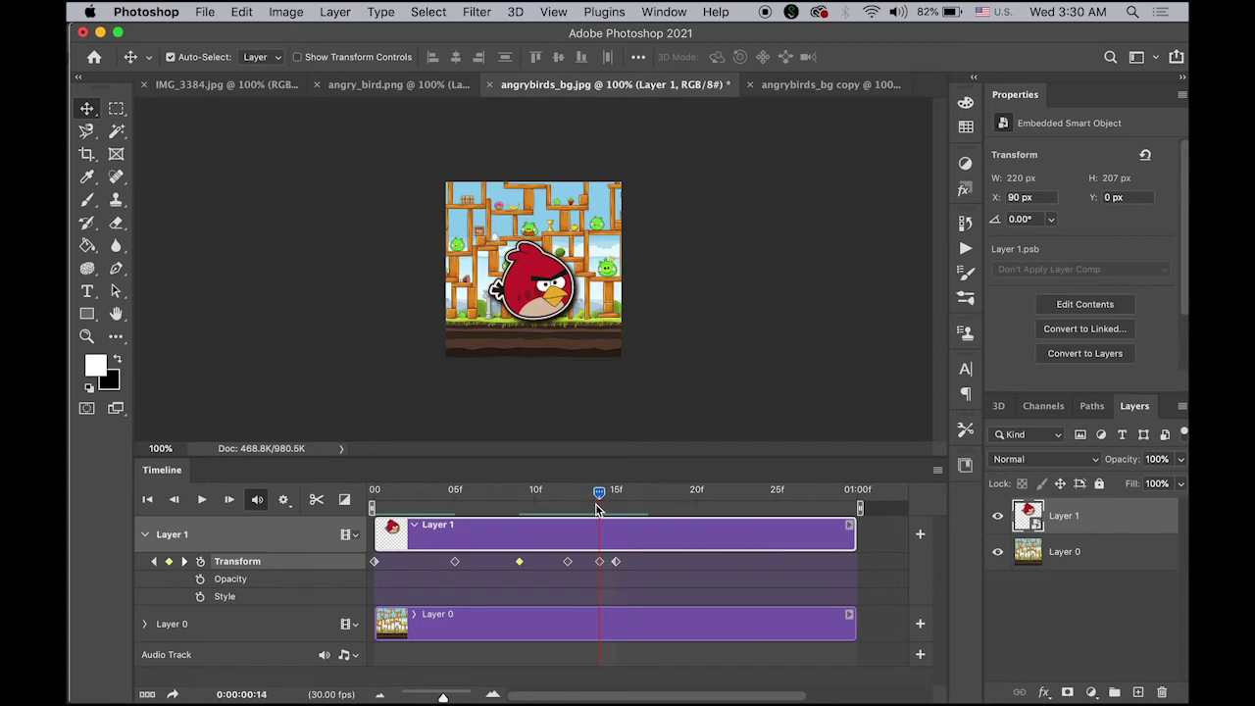
left_click(599, 562)
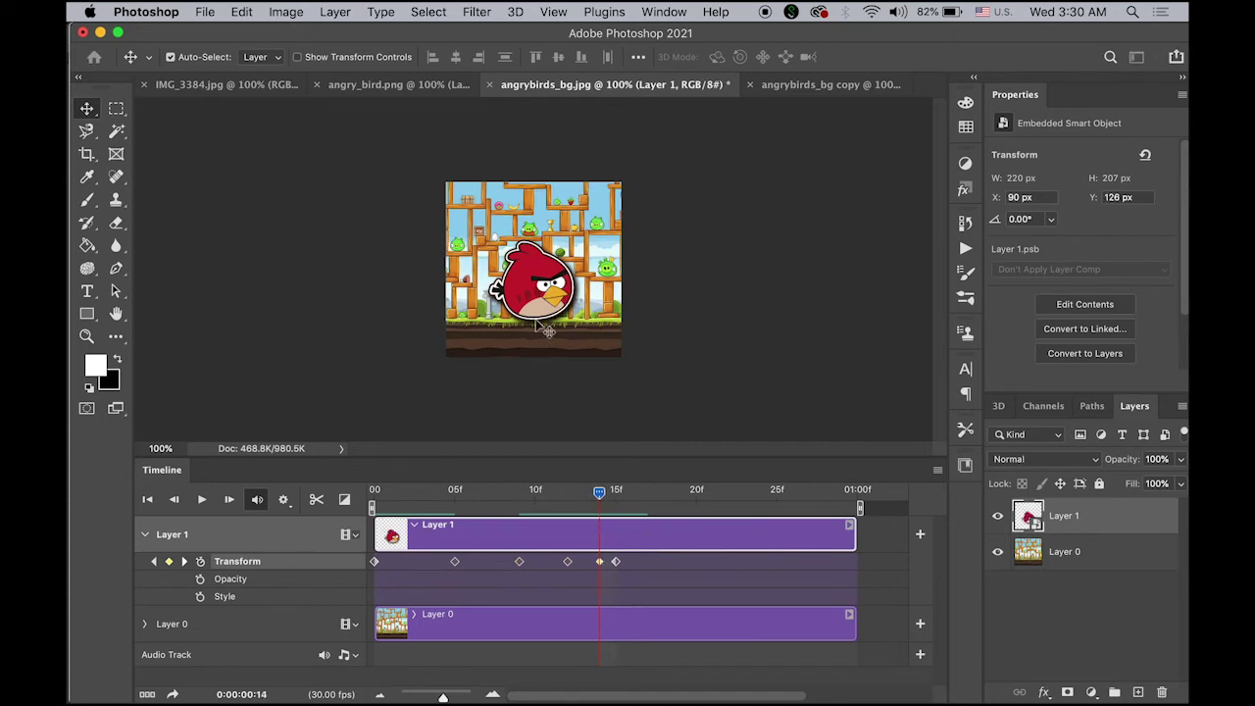
left_click_drag(544, 303, 533, 282)
key("Up")
key("Up")
key("Up")
key("Up")
key("Up")
key("Up")
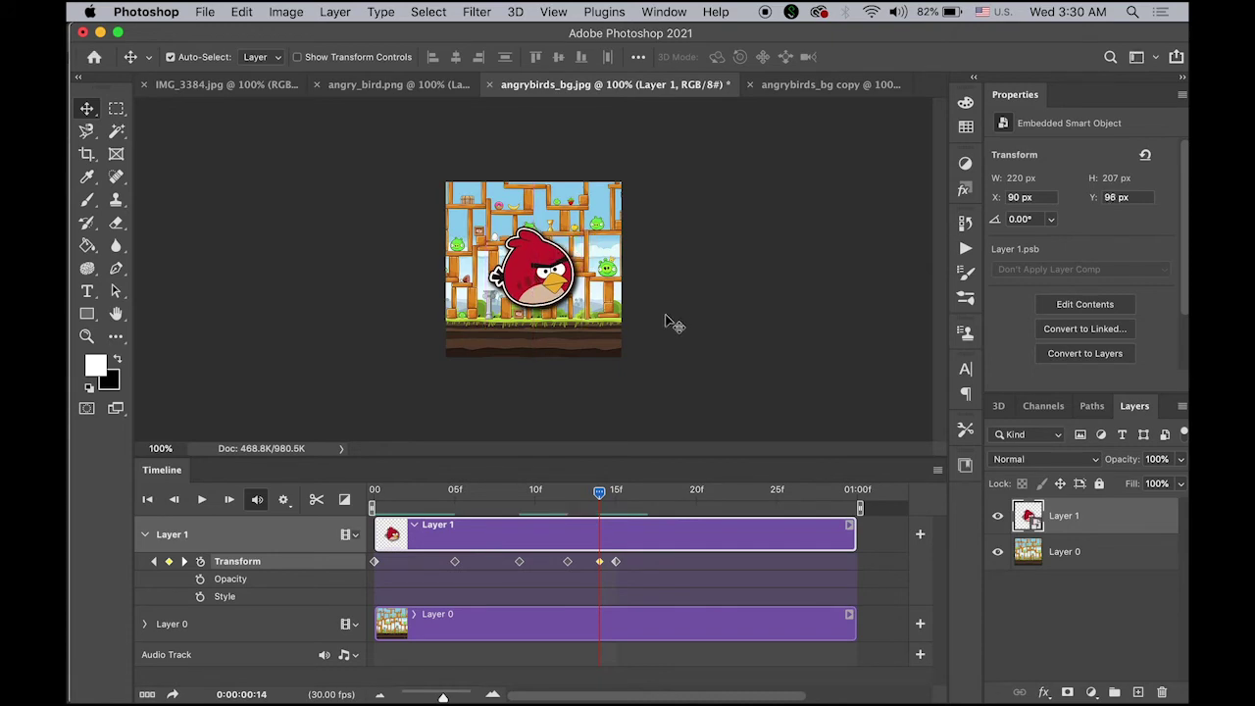
key("Up")
key("Up")
key("Up")
key("Up")
key("Up")
key("Up")
key("Up")
key("Up")
key("Up")
key("Up")
key("Up")
key("Up")
key("Up")
key("Up")
key("Up")
key("Up")
key("Up")
key("Up")
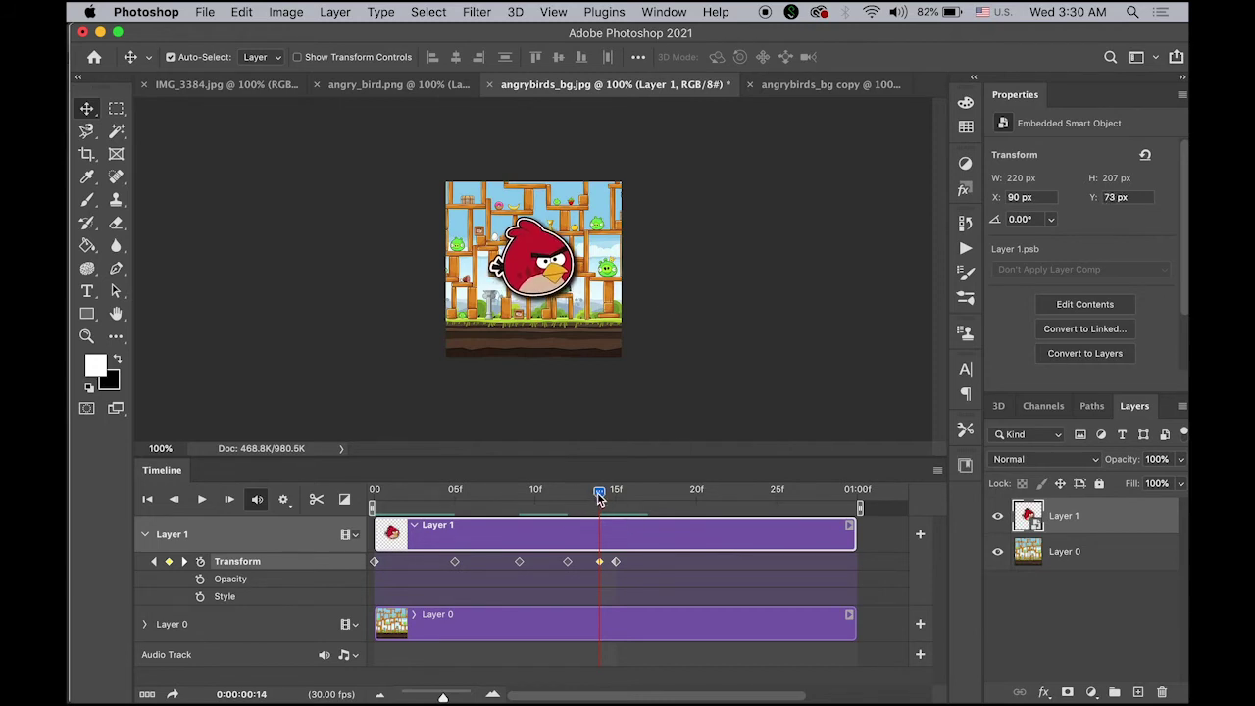
left_click_drag(598, 492, 328, 503)
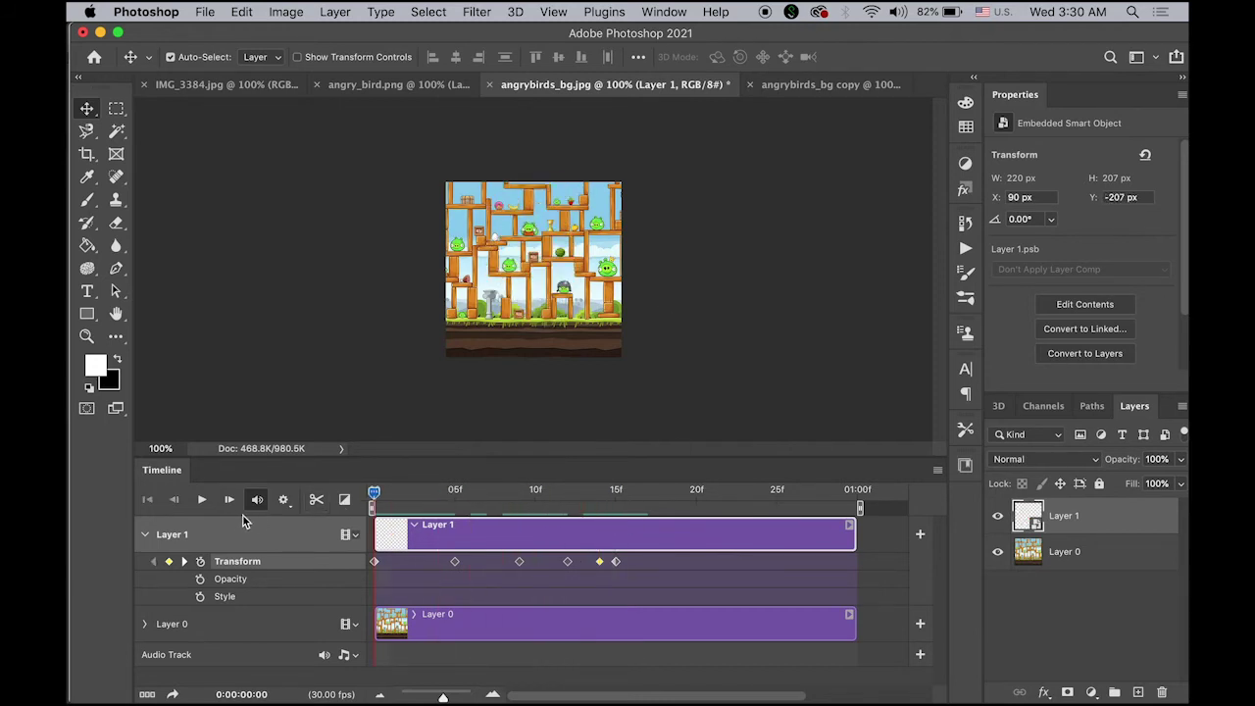
left_click(201, 499)
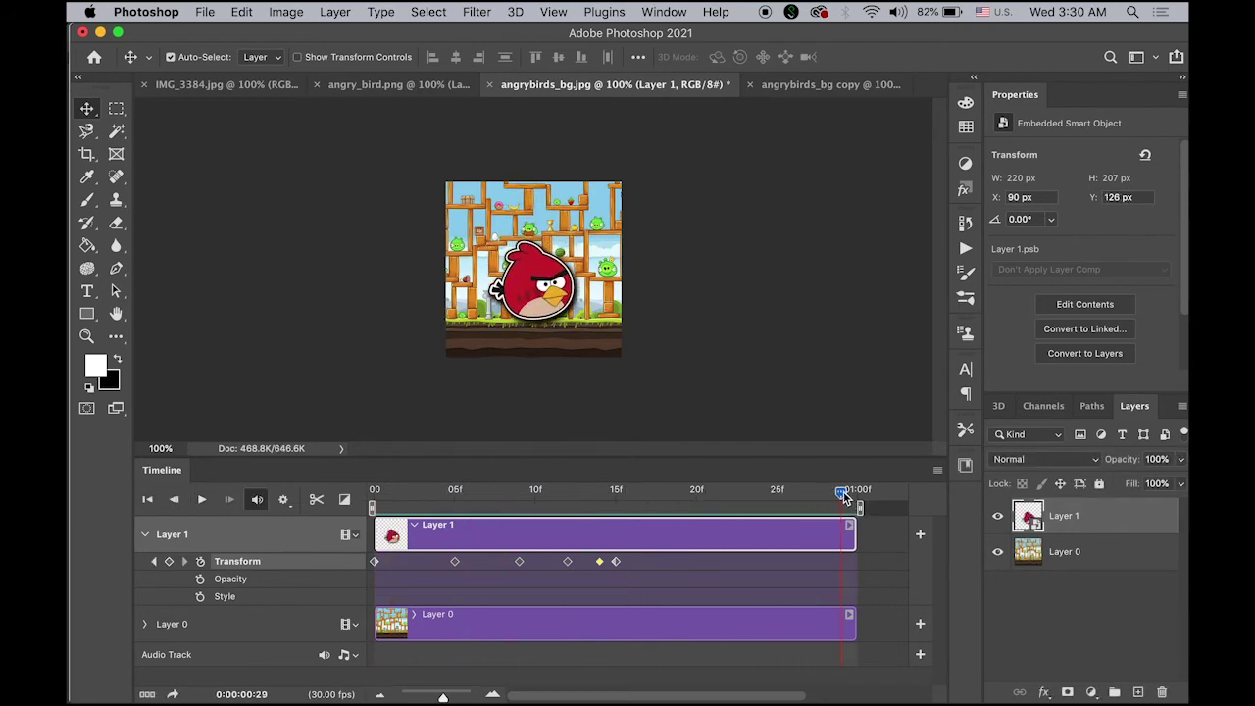
Rotate the bird to -17° at the frame-9 keyframe.
left_click_drag(843, 493, 459, 513)
left_click_drag(457, 493, 515, 510)
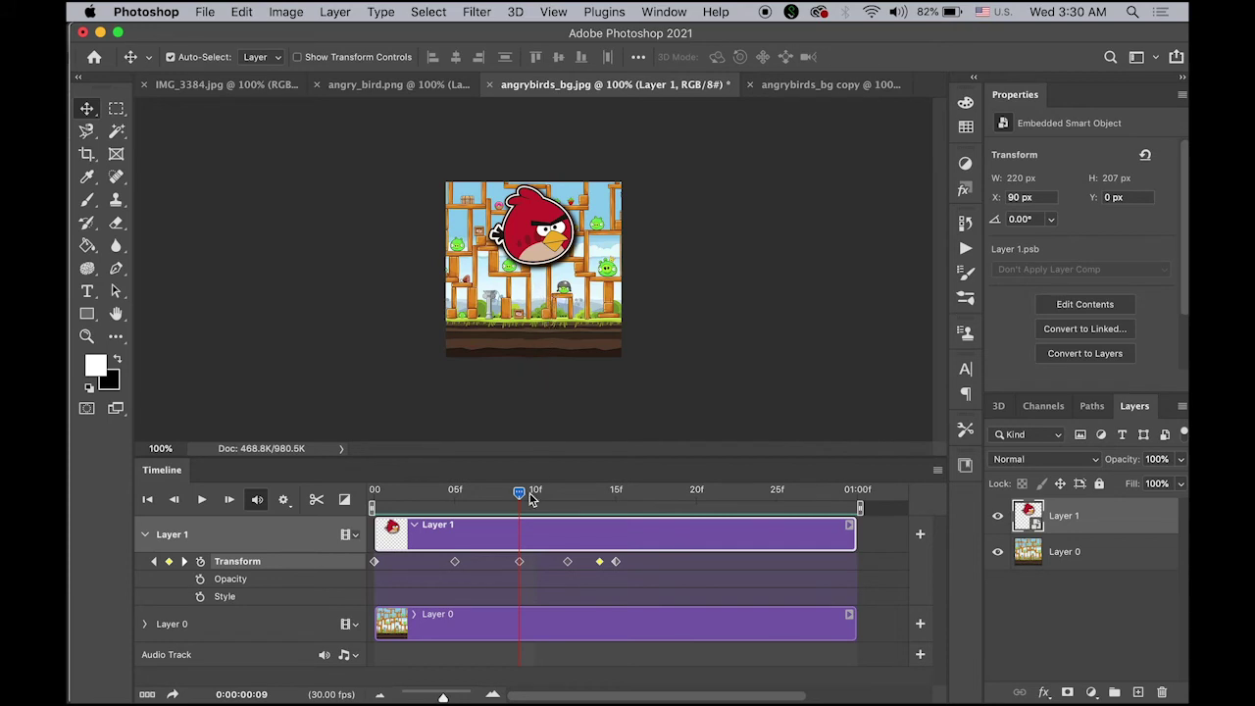
left_click(519, 562)
left_click(241, 12)
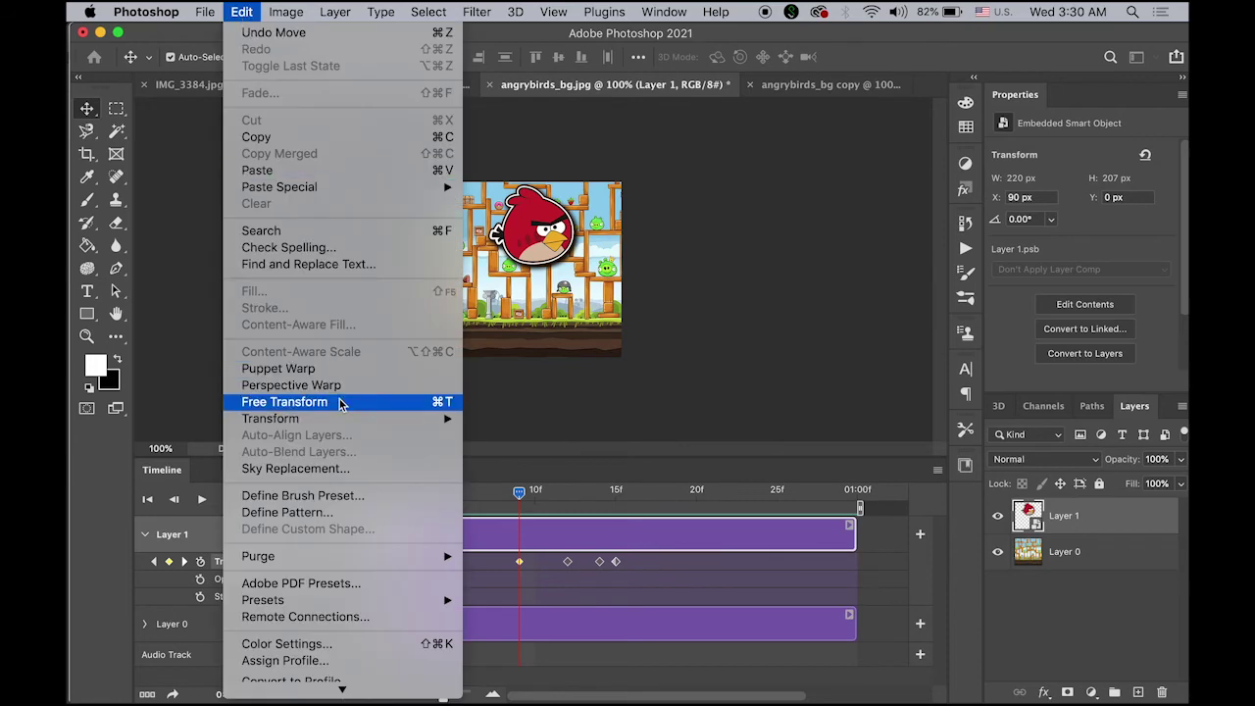
mouse_move(342, 419)
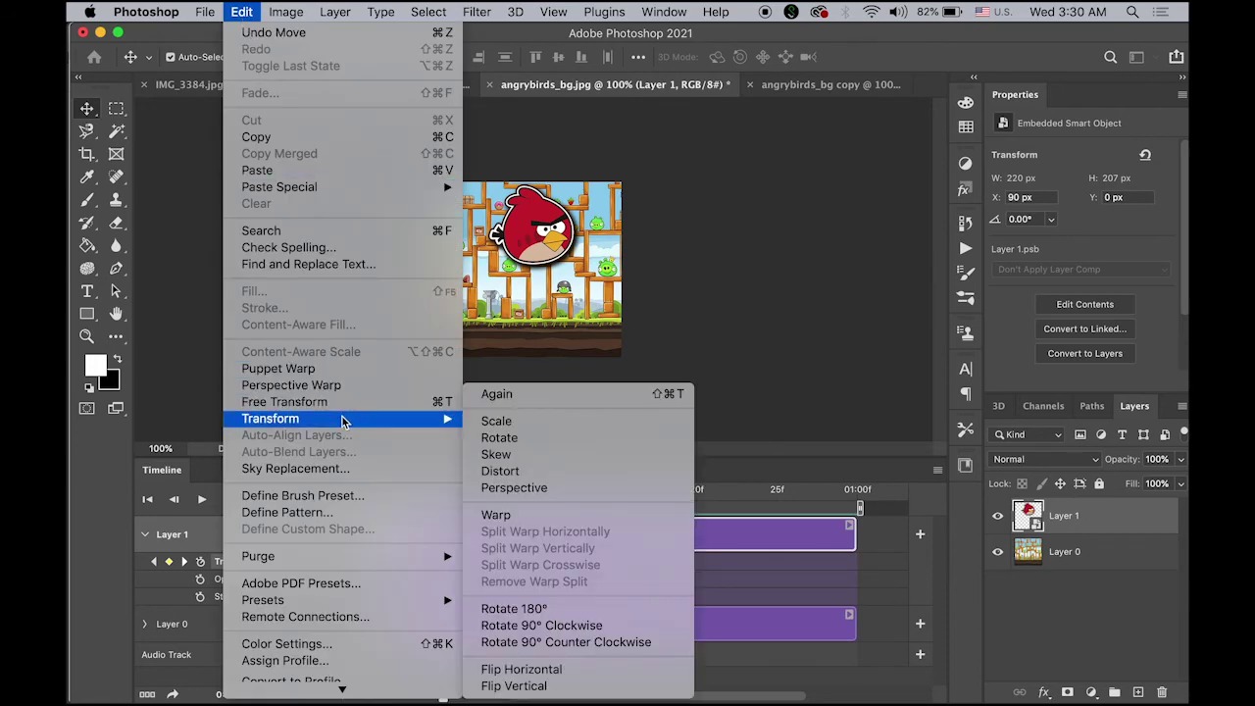
left_click(535, 437)
mouse_move(590, 280)
left_mouse_down()
mouse_move(614, 235)
mouse_move(598, 260)
left_mouse_up()
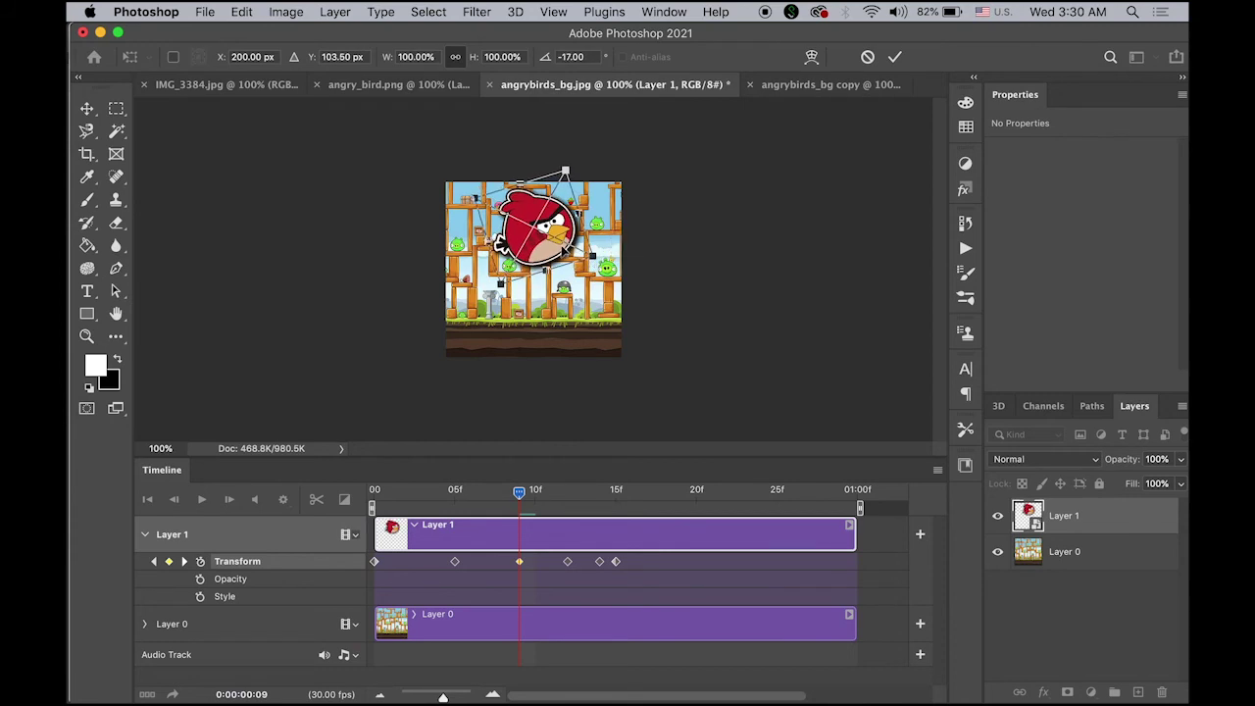
key("Return")
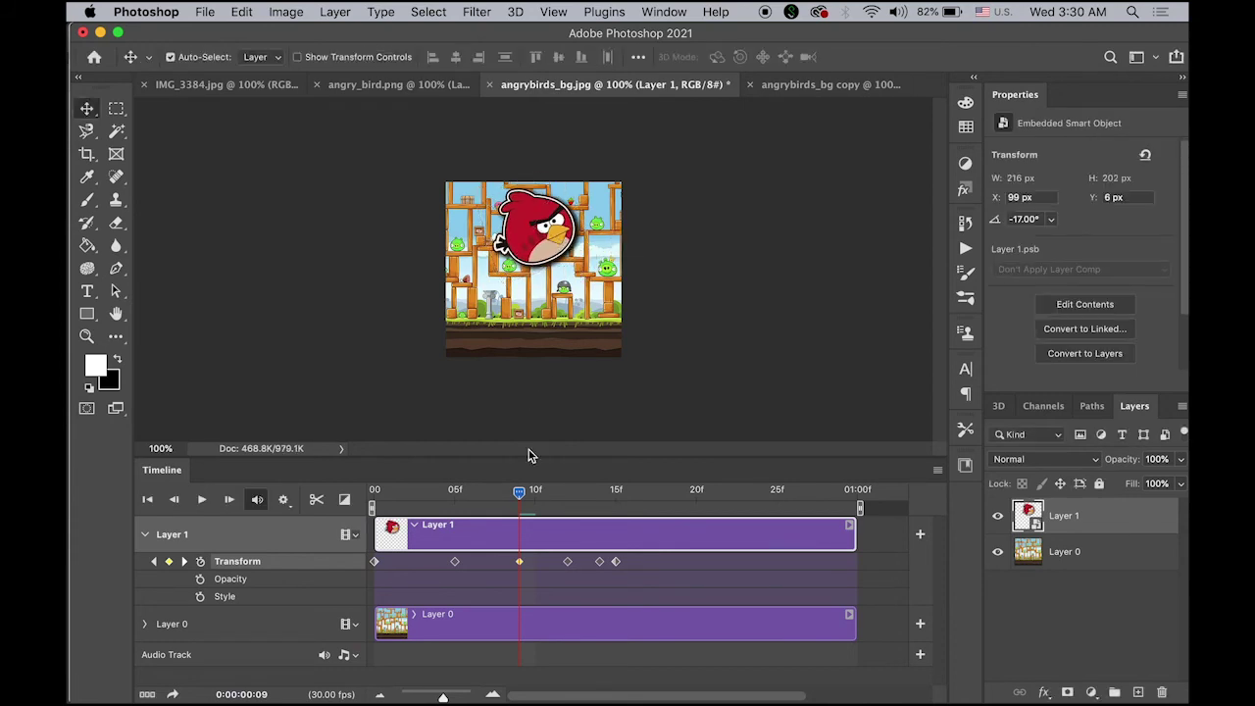
Rotate the bird about 28° clockwise at the frame-14 keyframe and play from frame 0.
left_click_drag(519, 495, 600, 517)
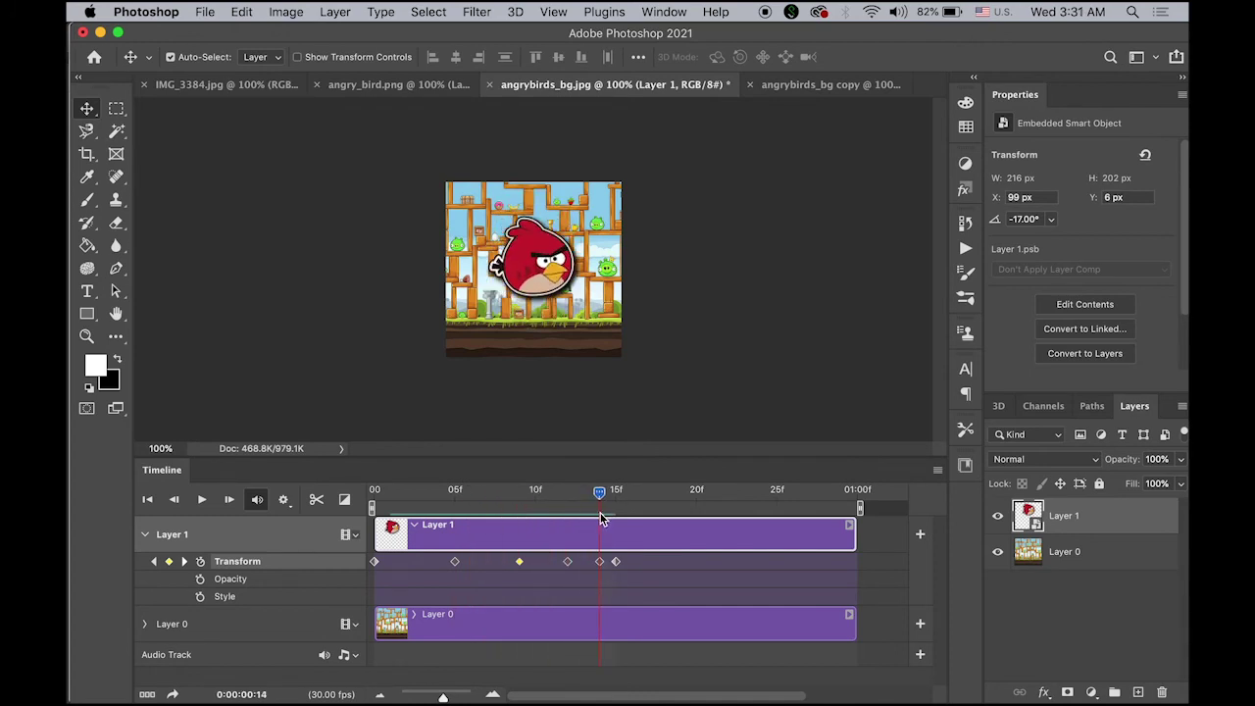
left_click(599, 561)
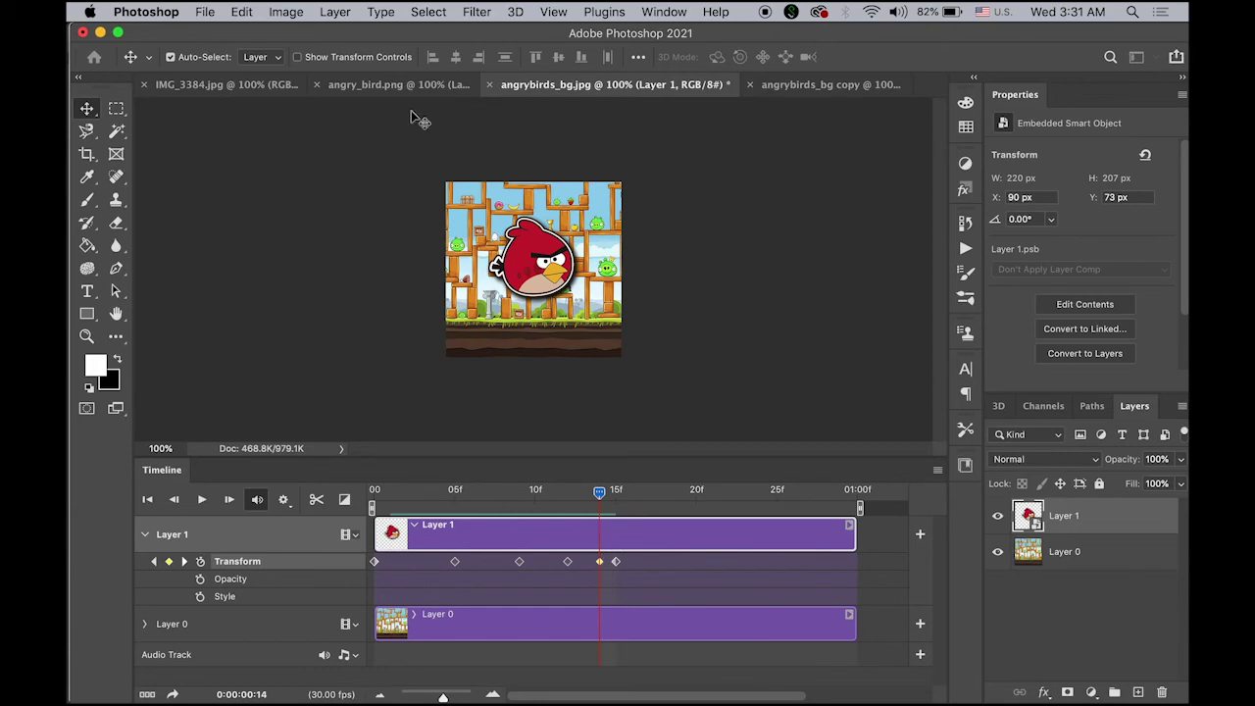
left_click(241, 12)
mouse_move(348, 421)
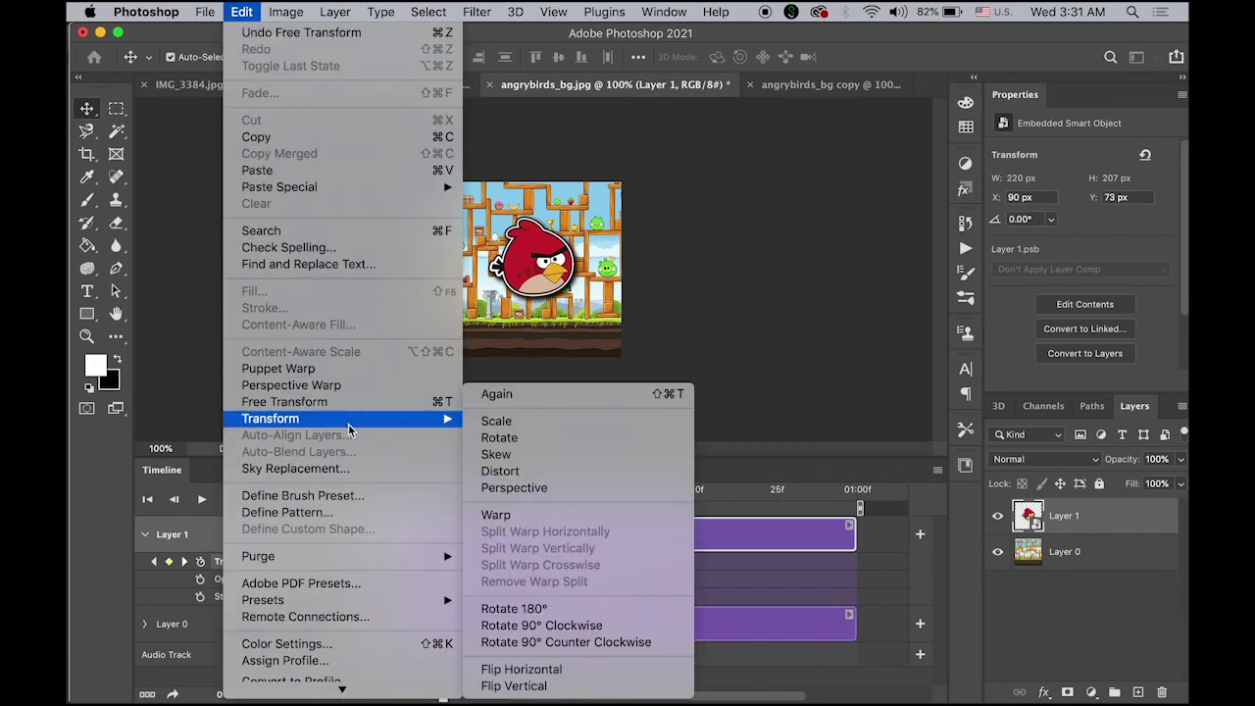
left_click(502, 437)
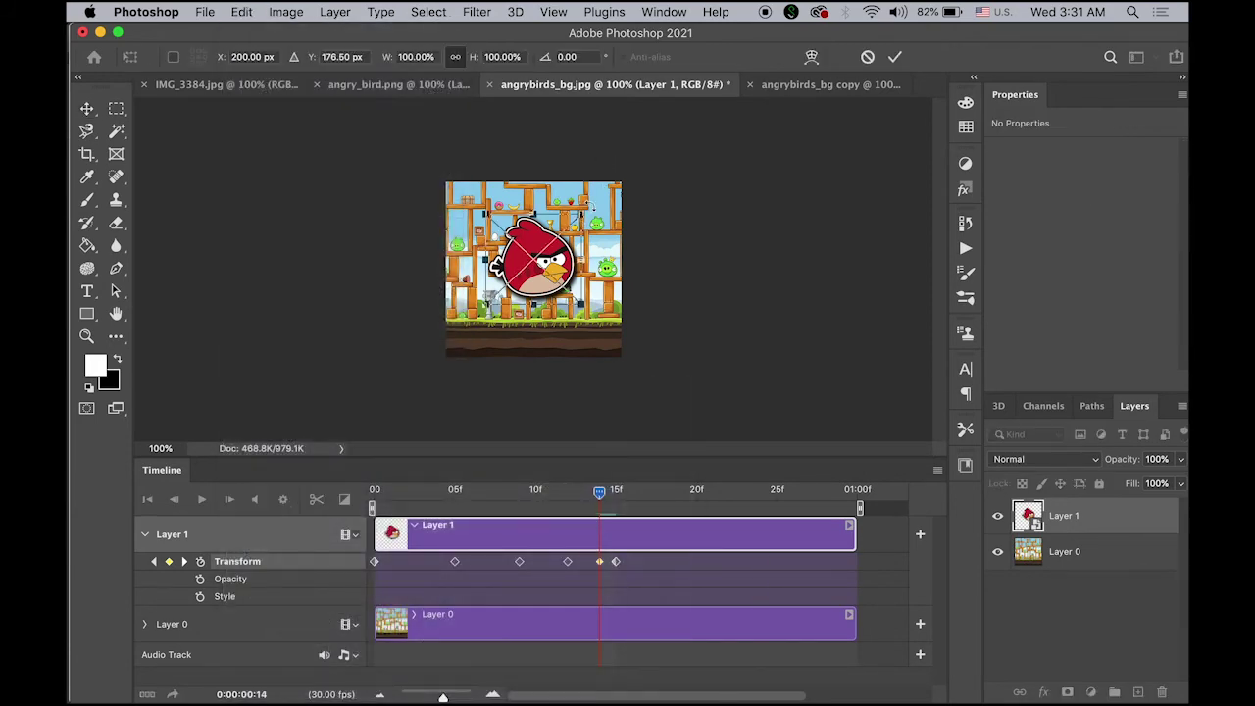
left_click_drag(588, 204, 617, 208)
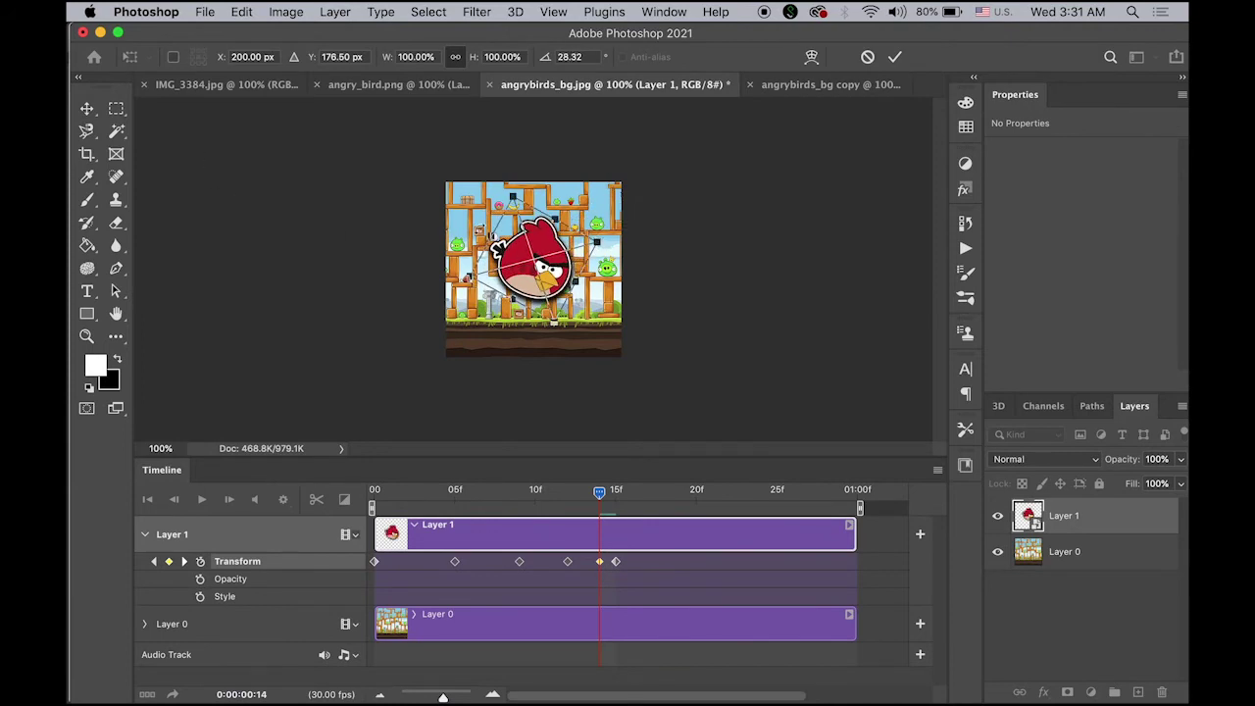
key("Return")
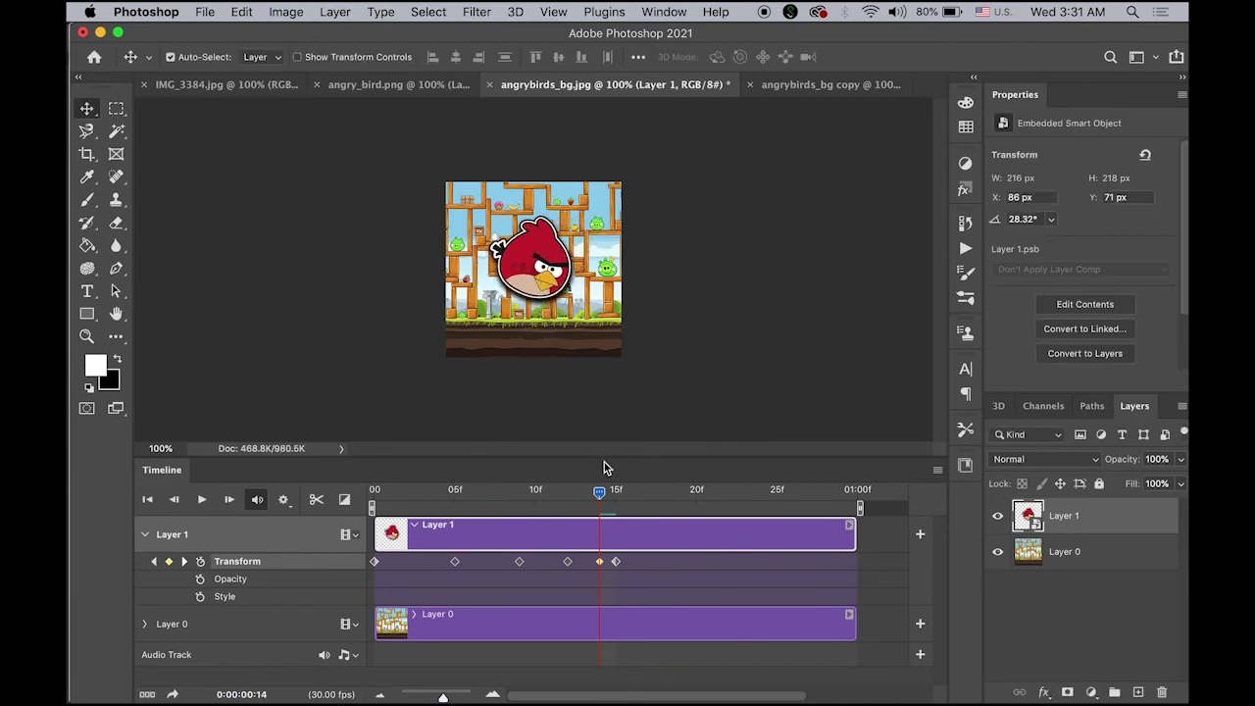
left_click_drag(602, 493, 373, 493)
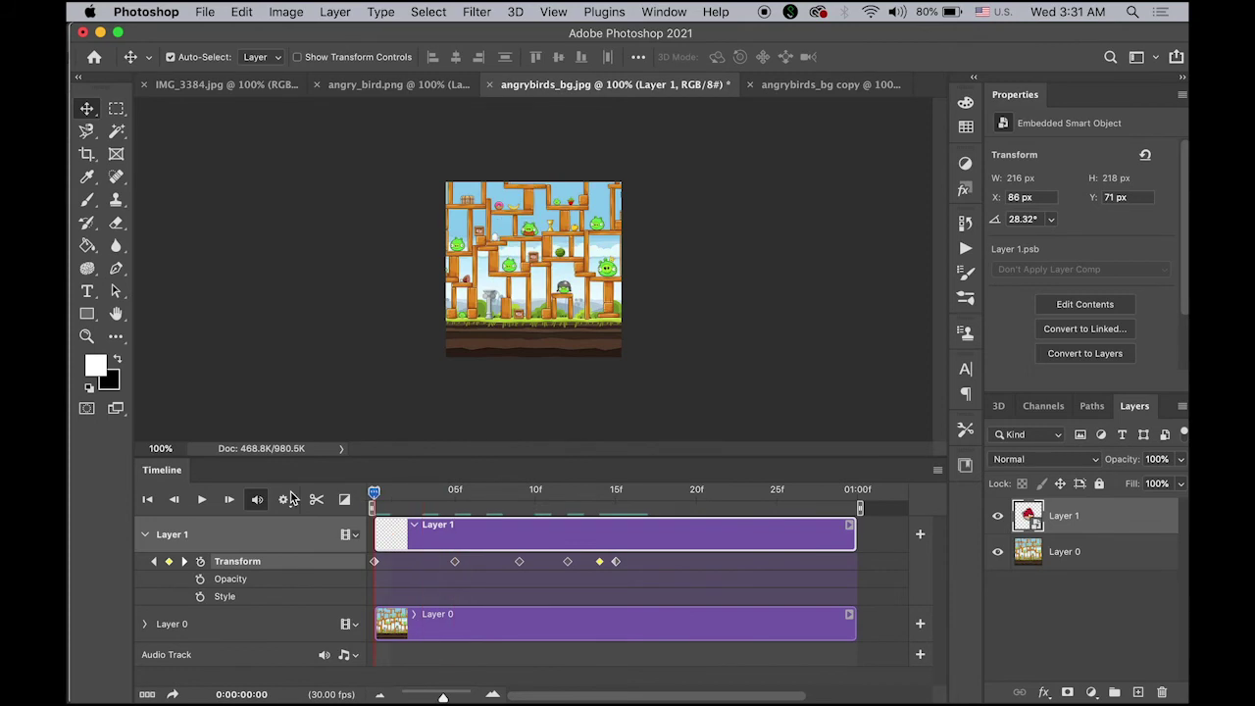
left_click(201, 499)
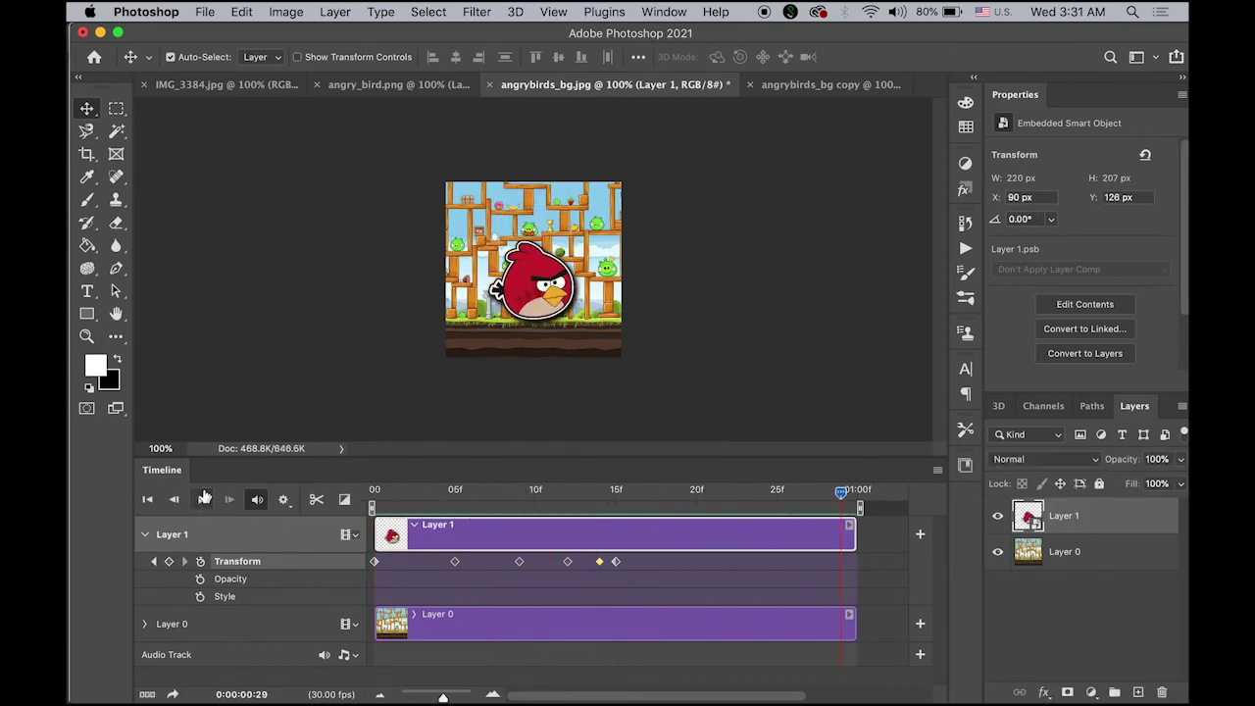
Export the animation via Save for Web as a forever-looping GIF named angry_bird2.gif in images.
left_click(205, 11)
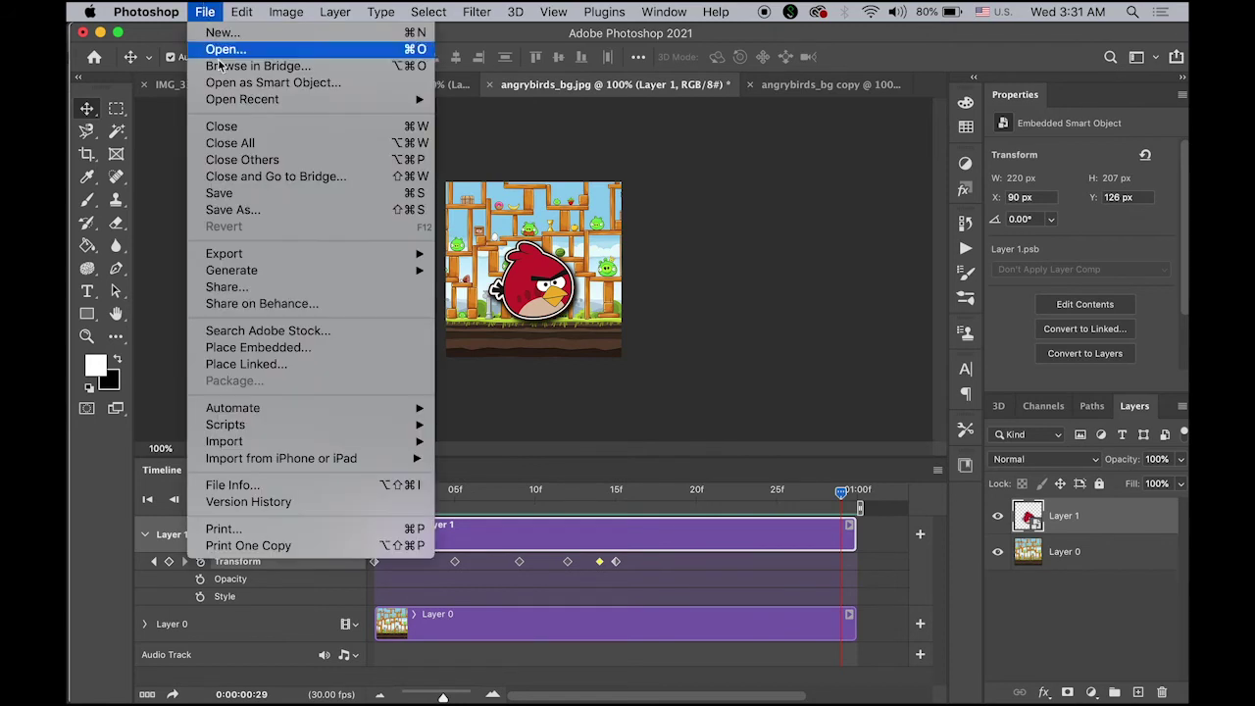
mouse_move(287, 257)
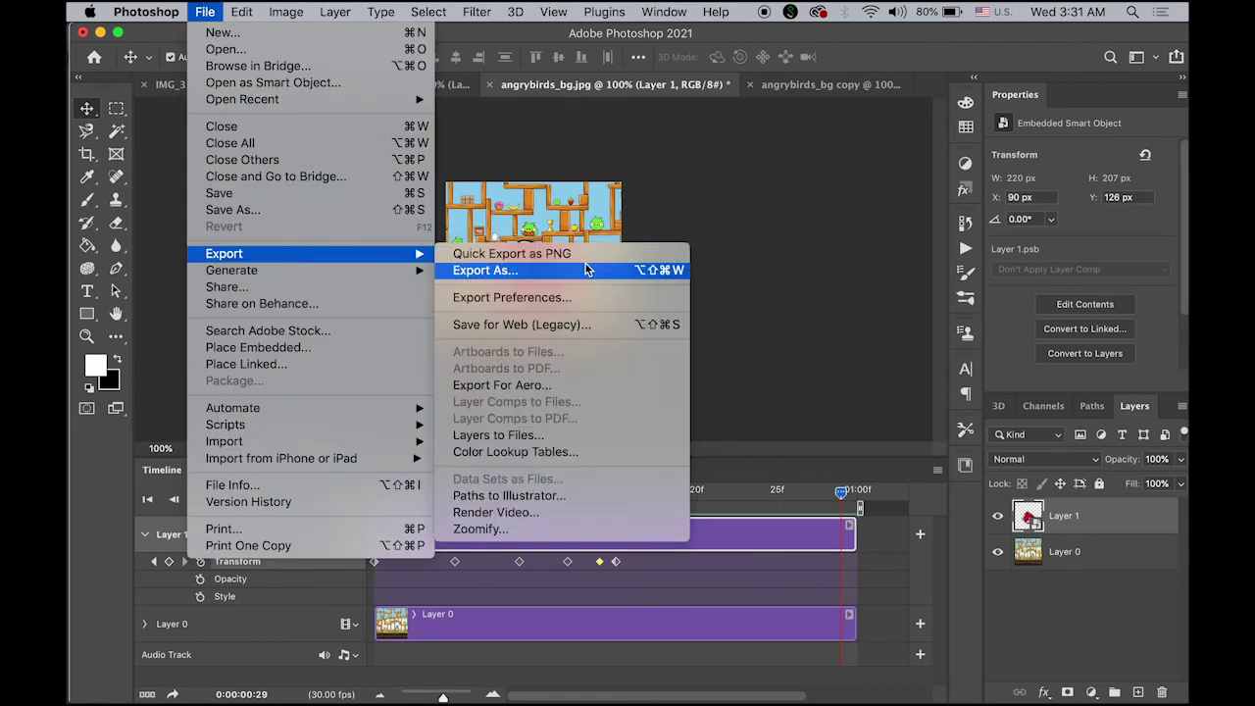
left_click(587, 327)
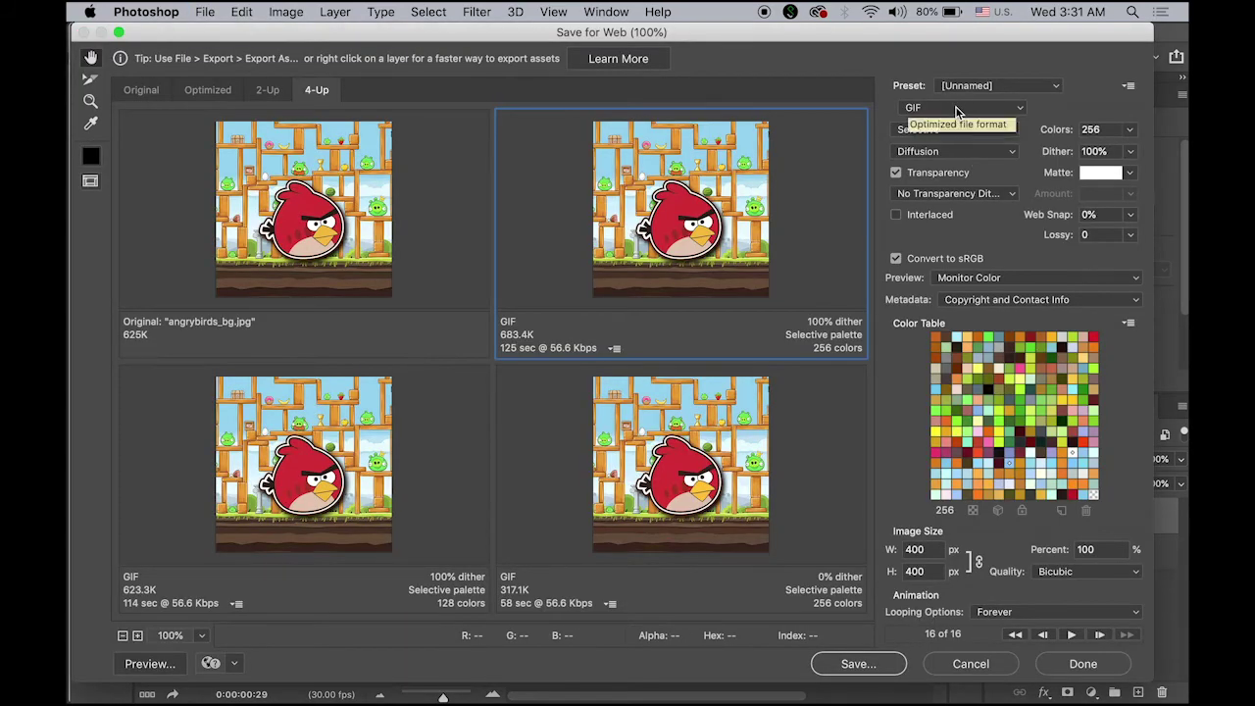
left_click(861, 668)
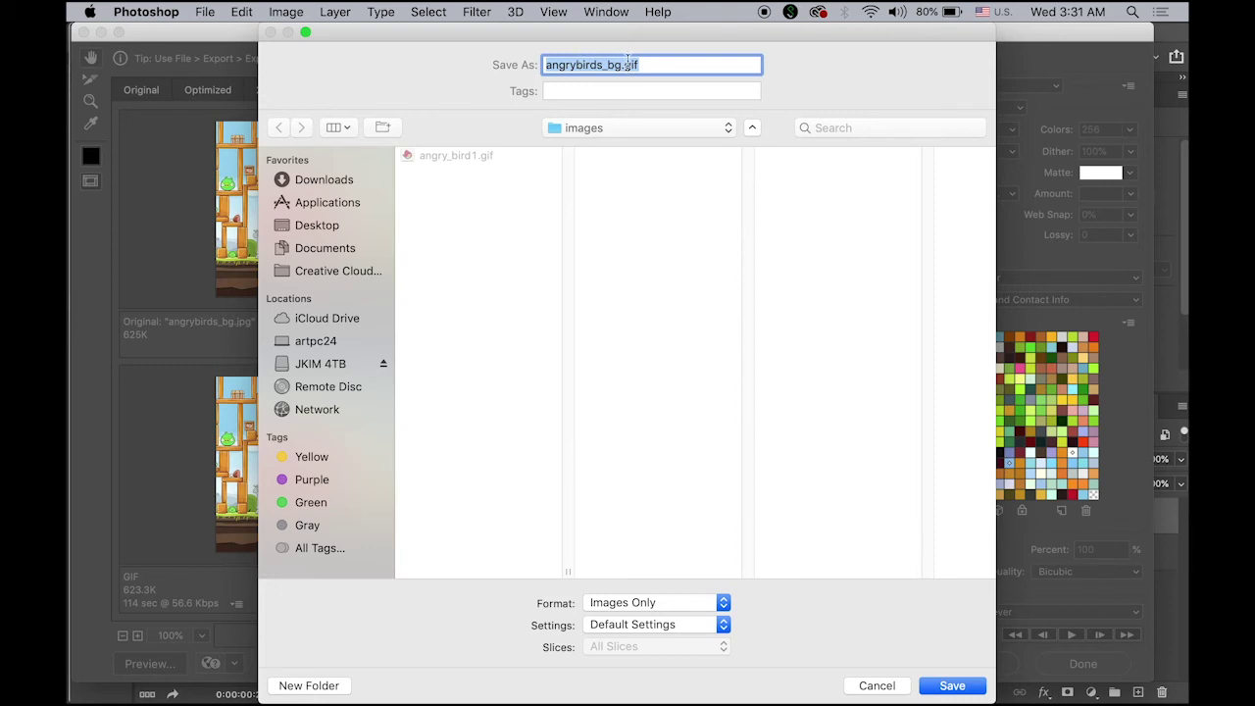
left_click(620, 64)
left_click_drag(620, 64, 579, 65)
key("BackSpace")
type("_")
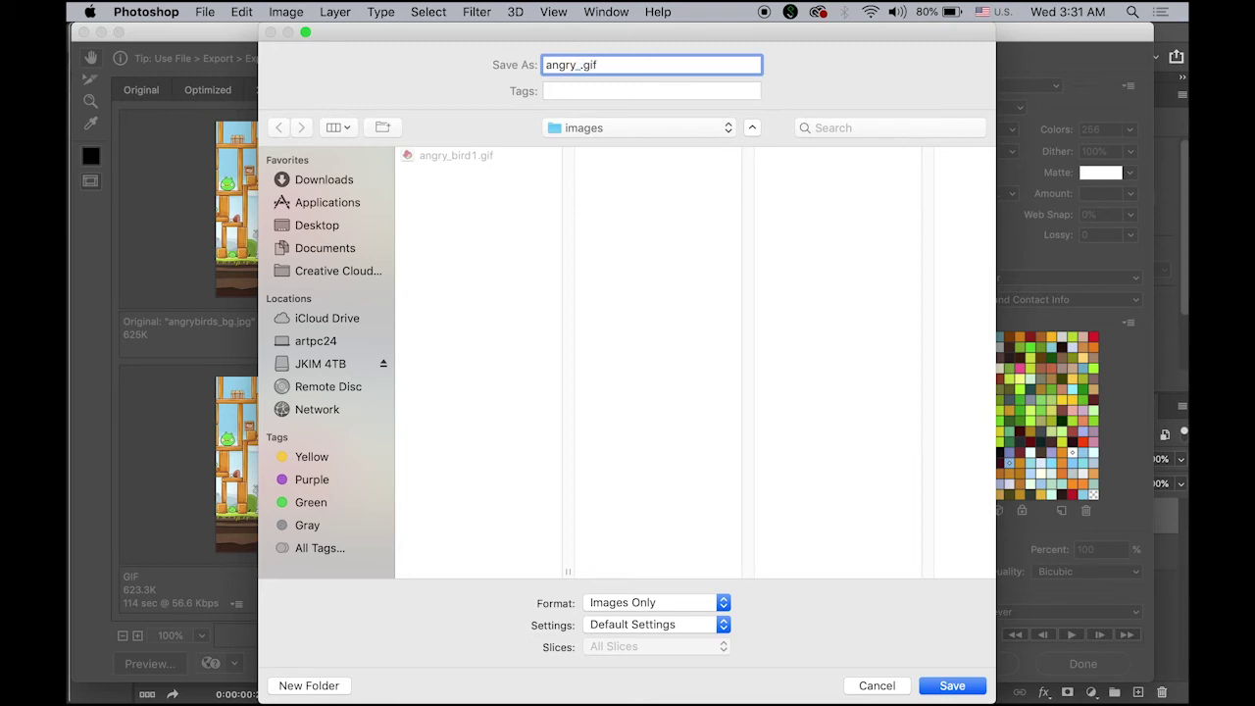
type("bird2")
left_click(943, 685)
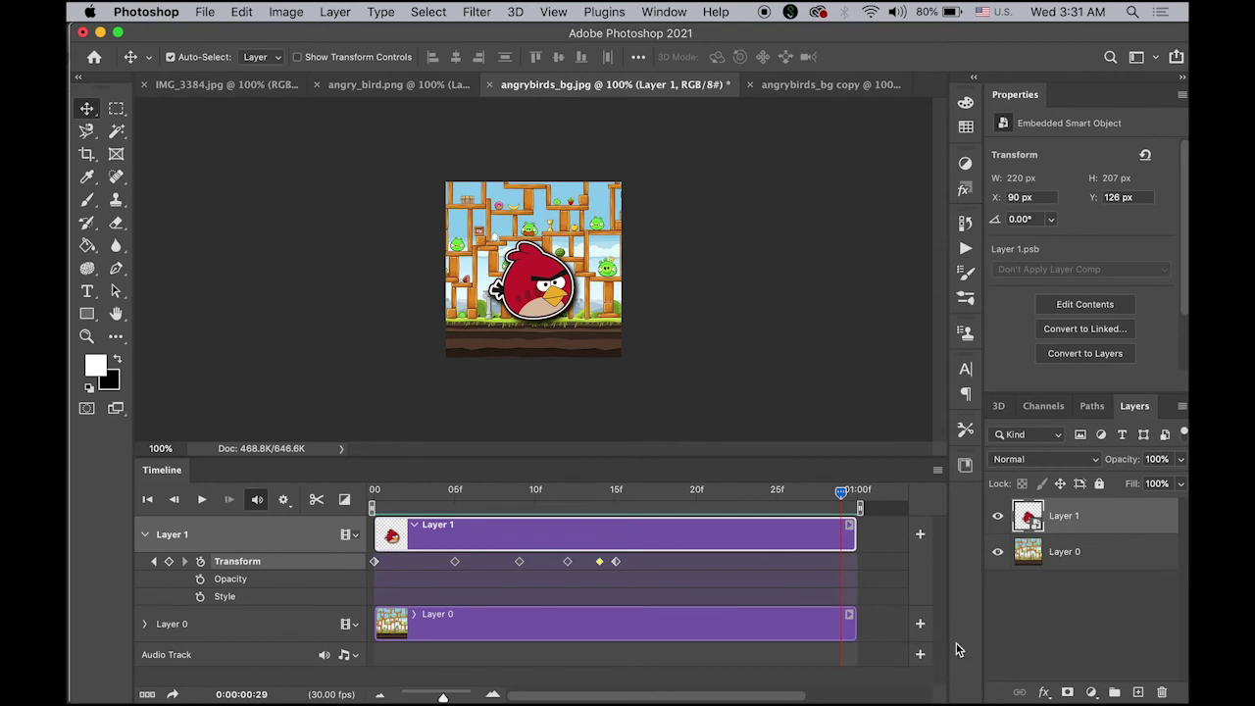
Create a new blank file in Brackets.
mouse_move(726, 691)
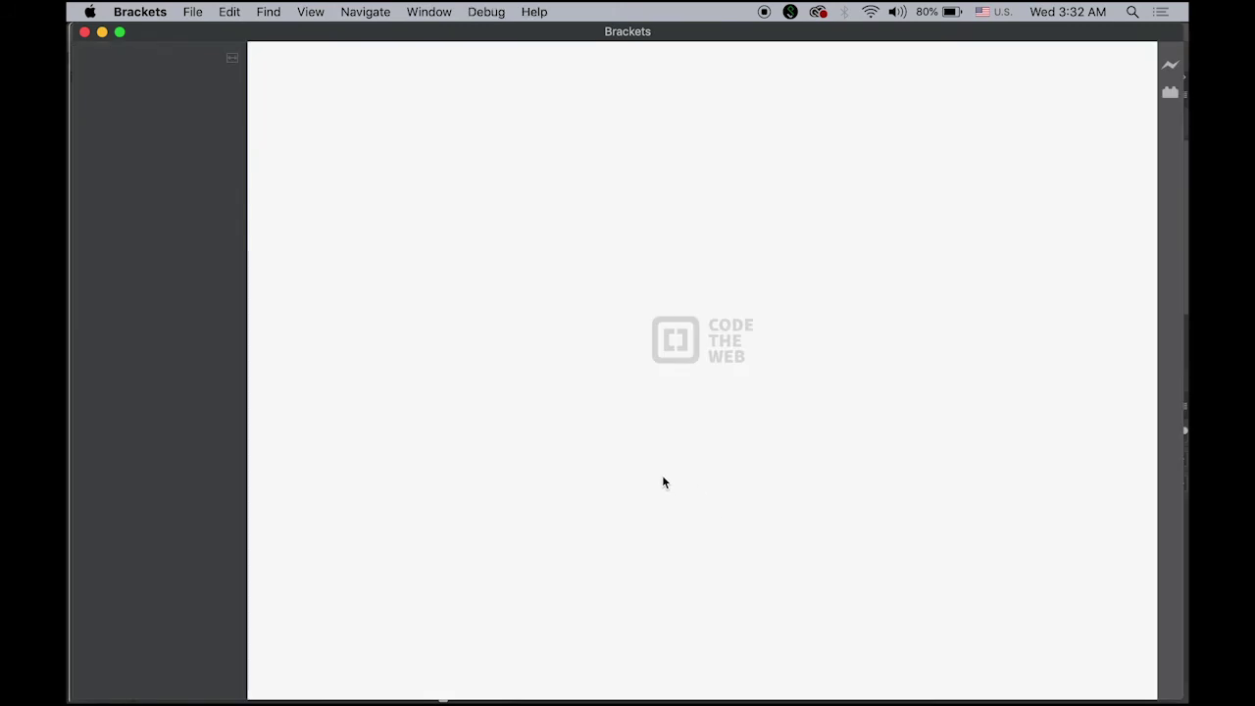
left_click(192, 12)
left_click(203, 35)
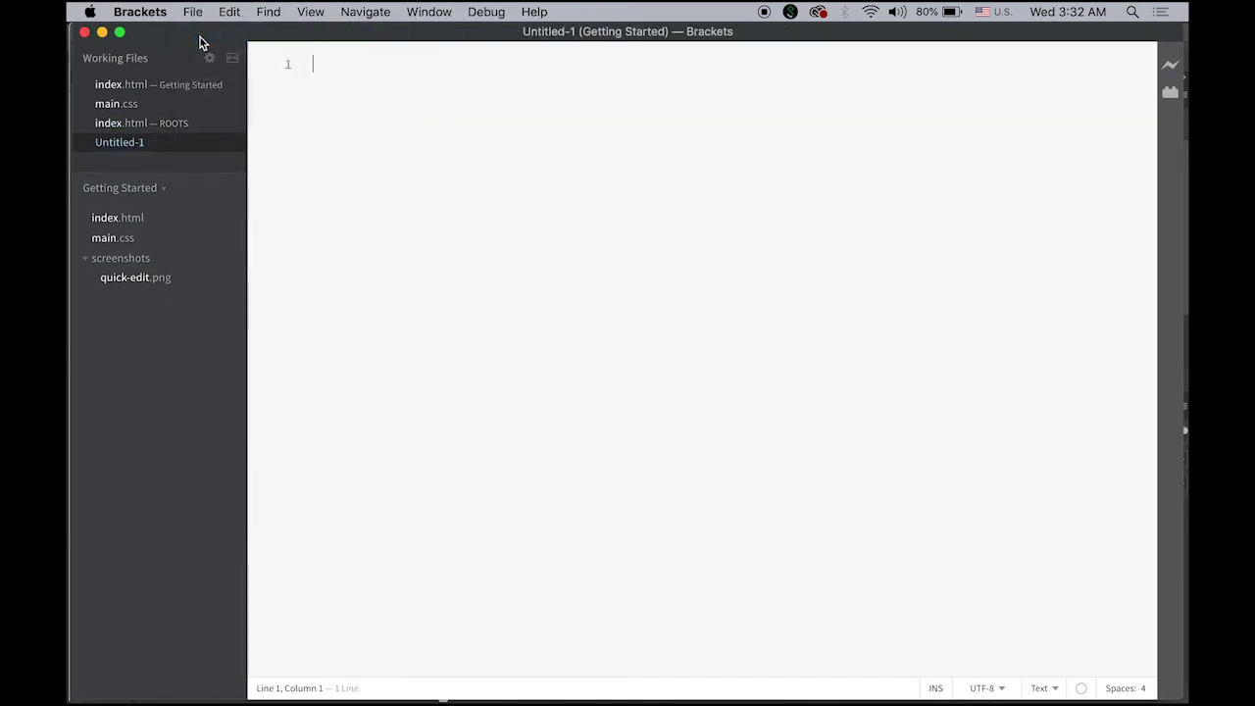
Save the new file as index.html in Documents > ROOT3.
left_click(193, 11)
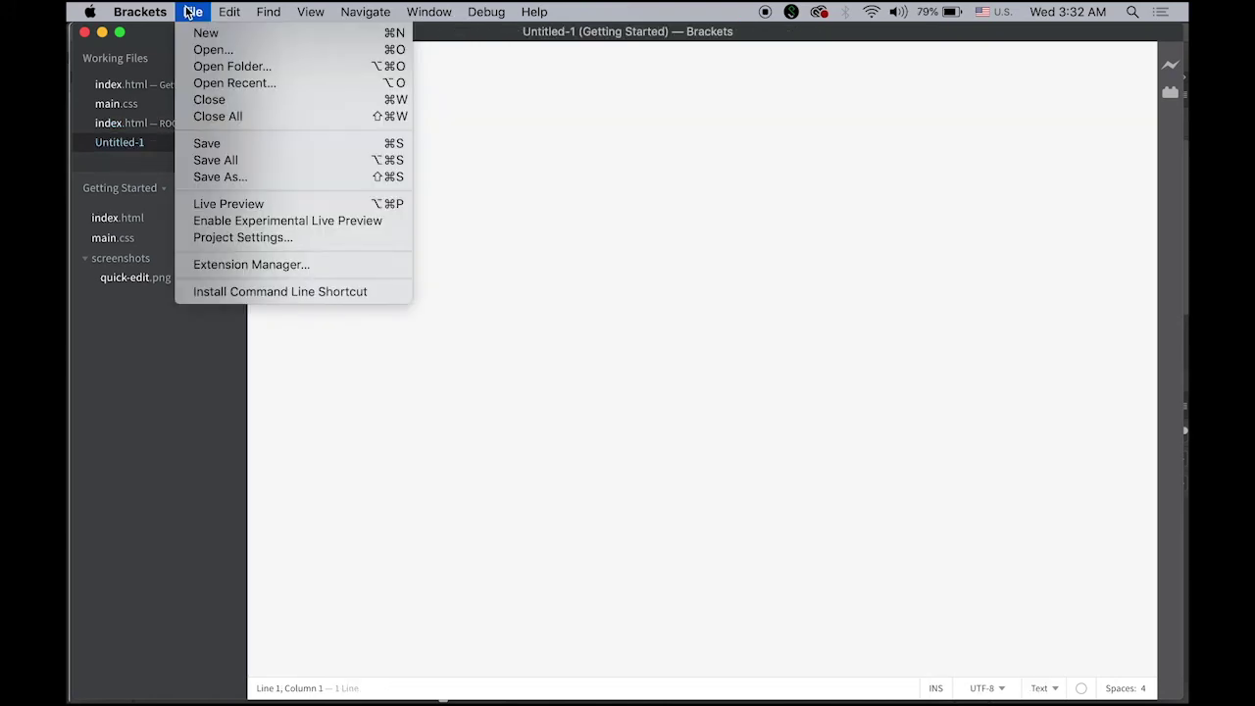
left_click(272, 176)
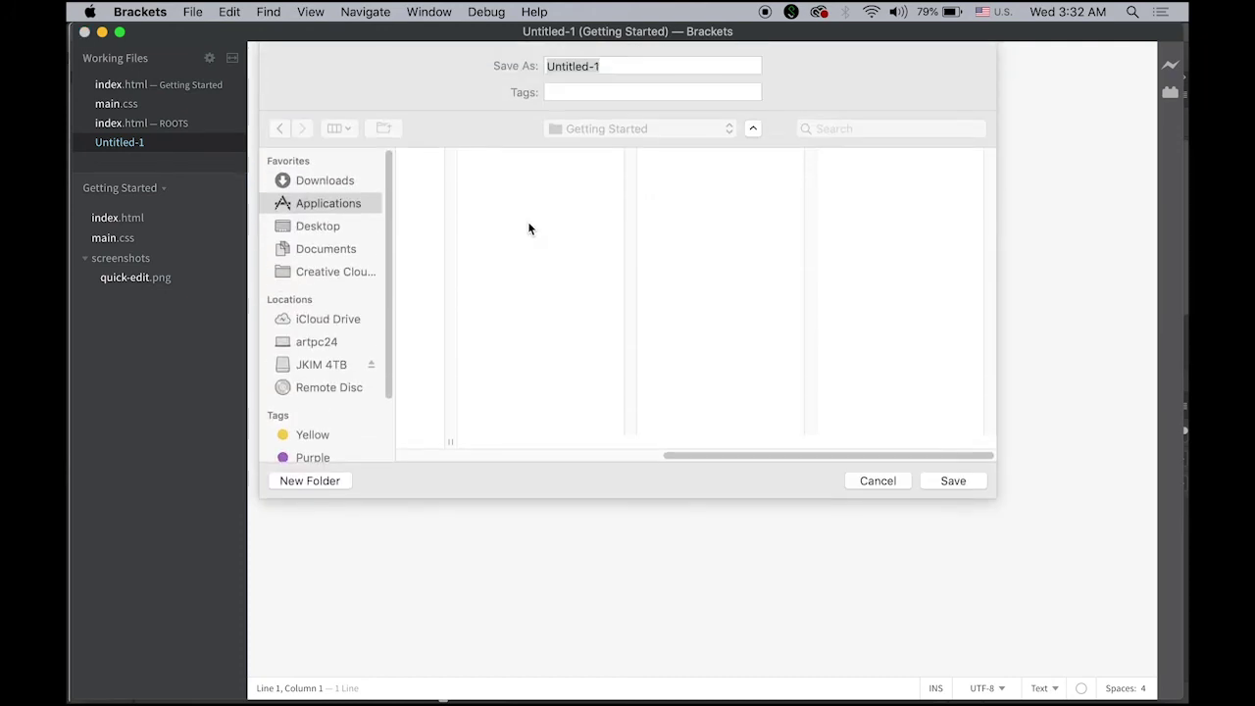
left_click(327, 227)
scroll(489, 329, "down", 4)
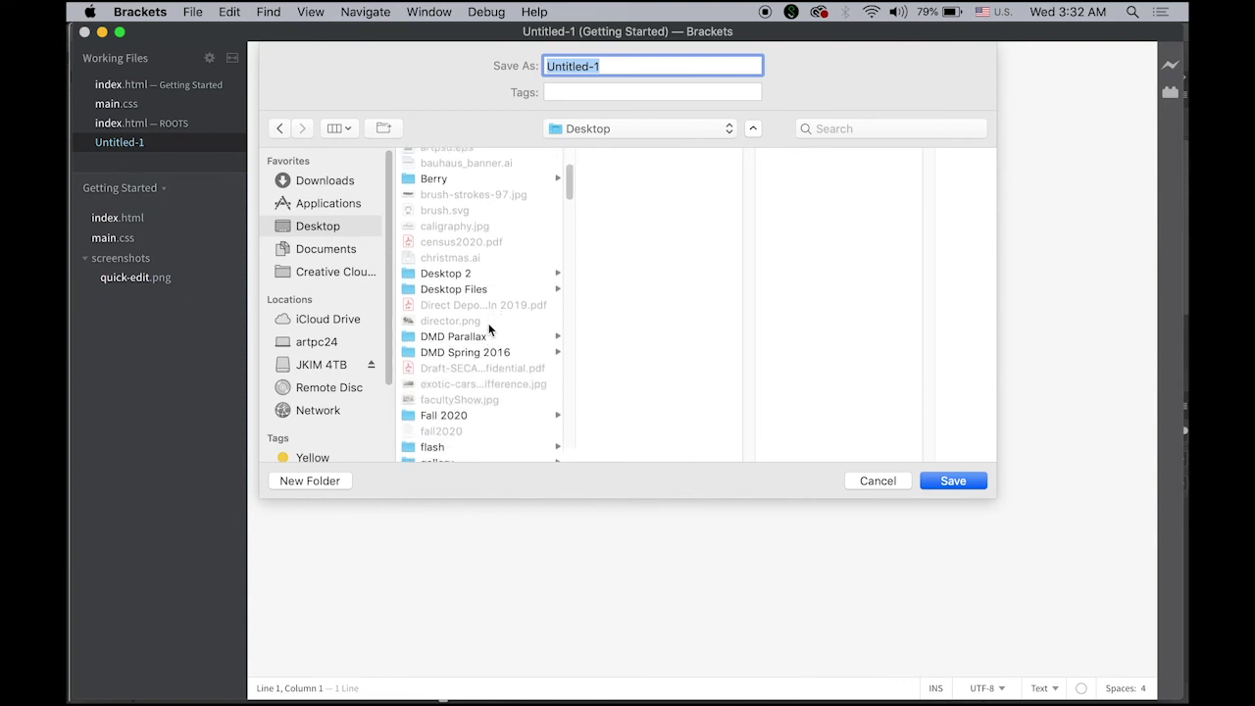
left_click(299, 248)
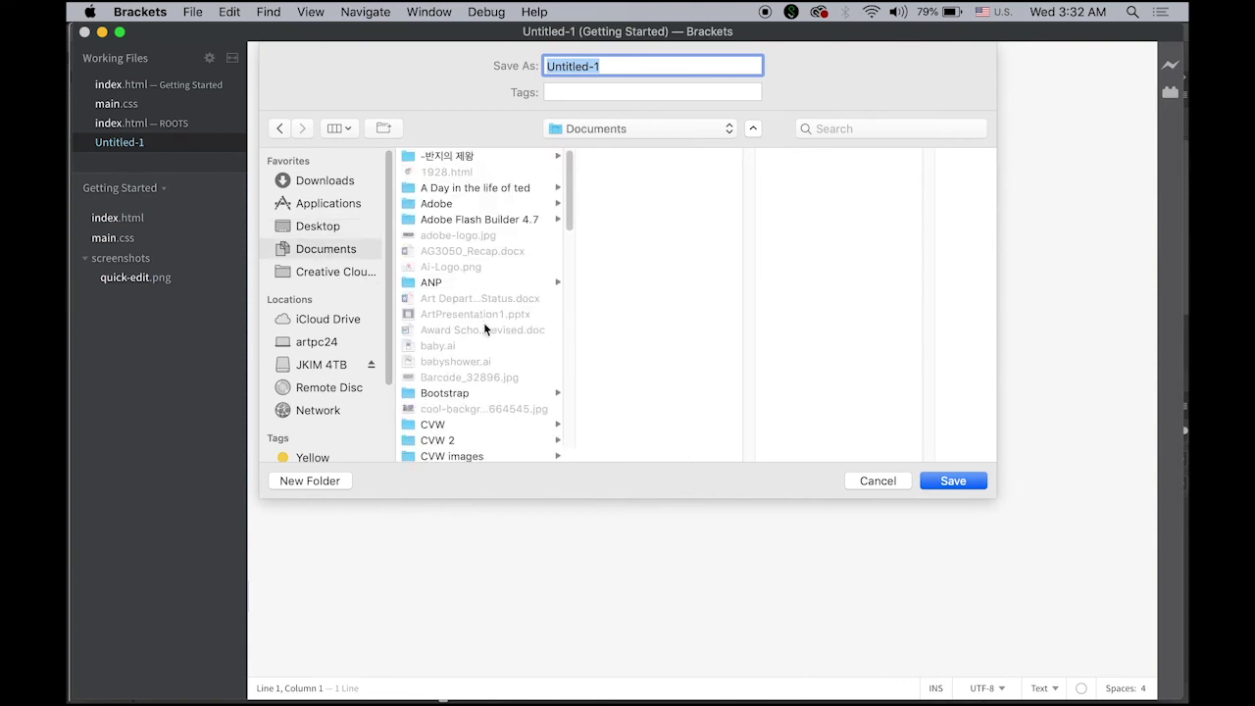
scroll(485, 331, "down", 10)
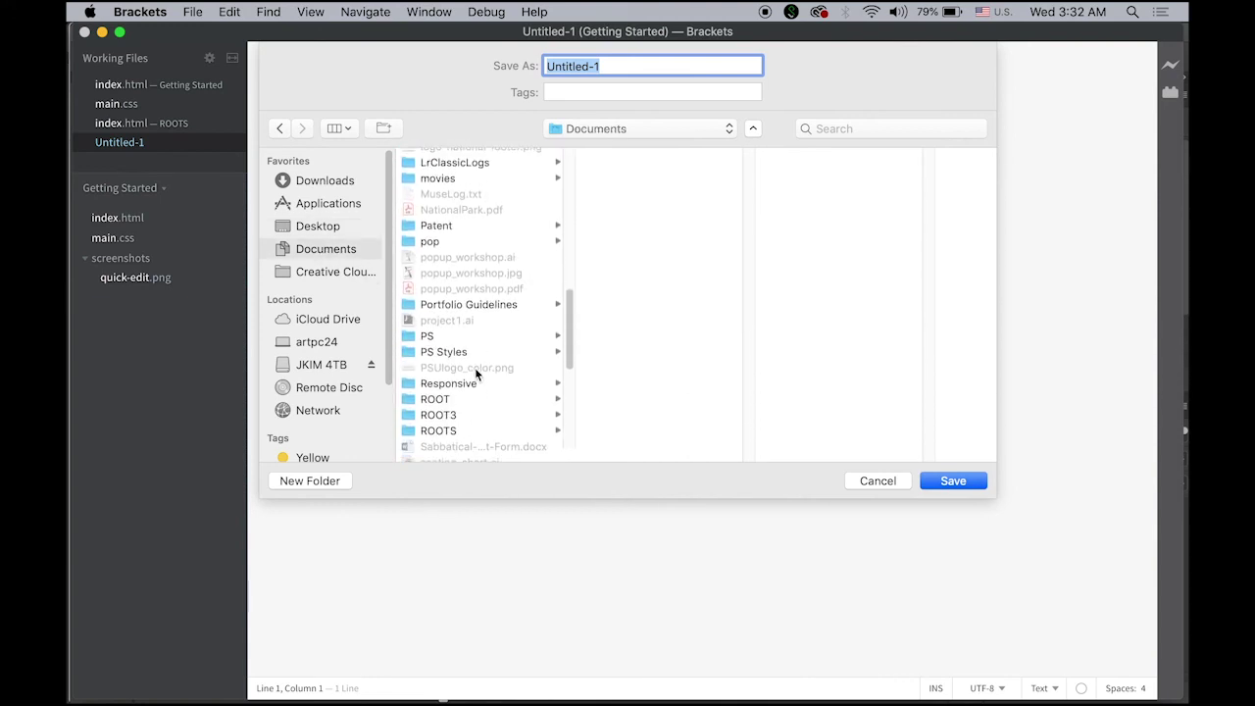
left_click(464, 400)
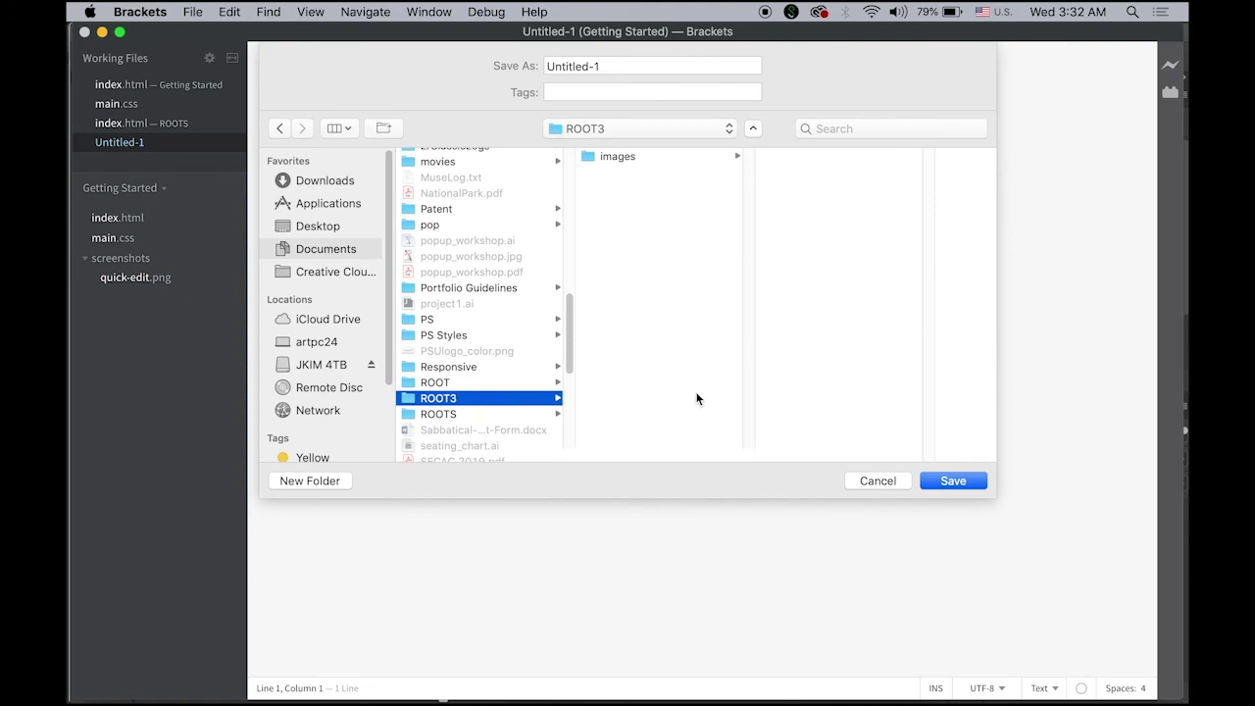
left_click(630, 66)
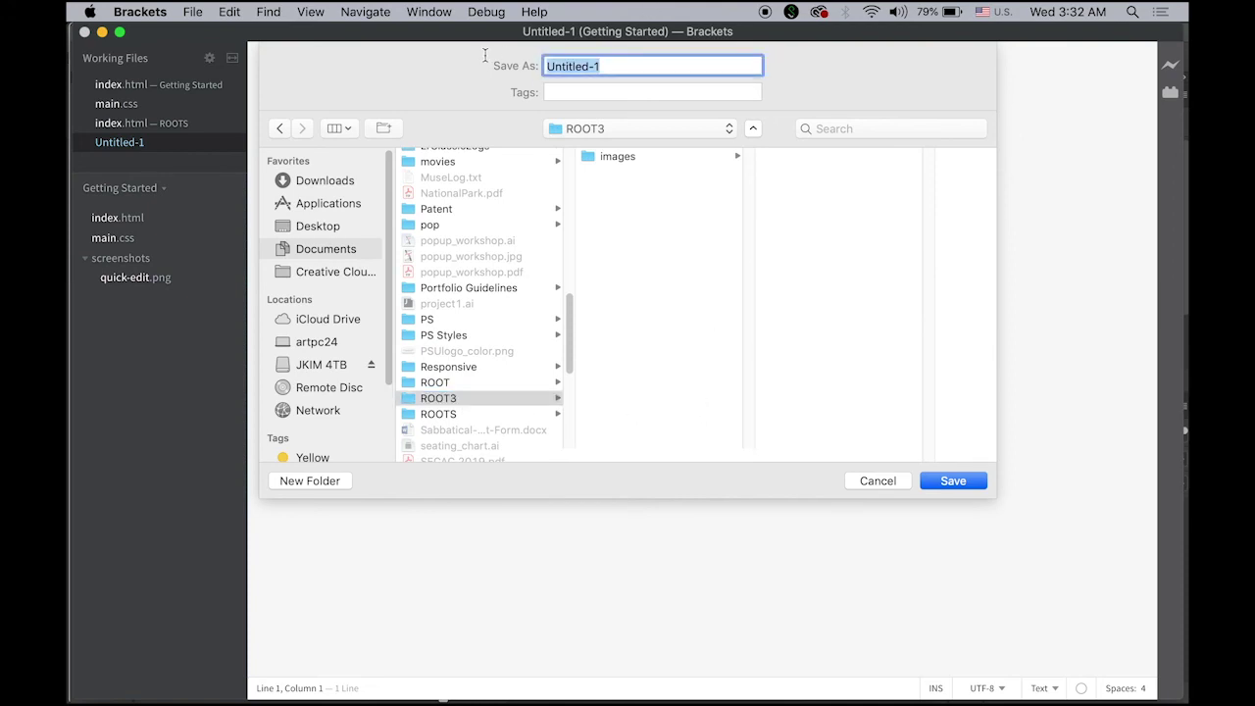
type("index.html")
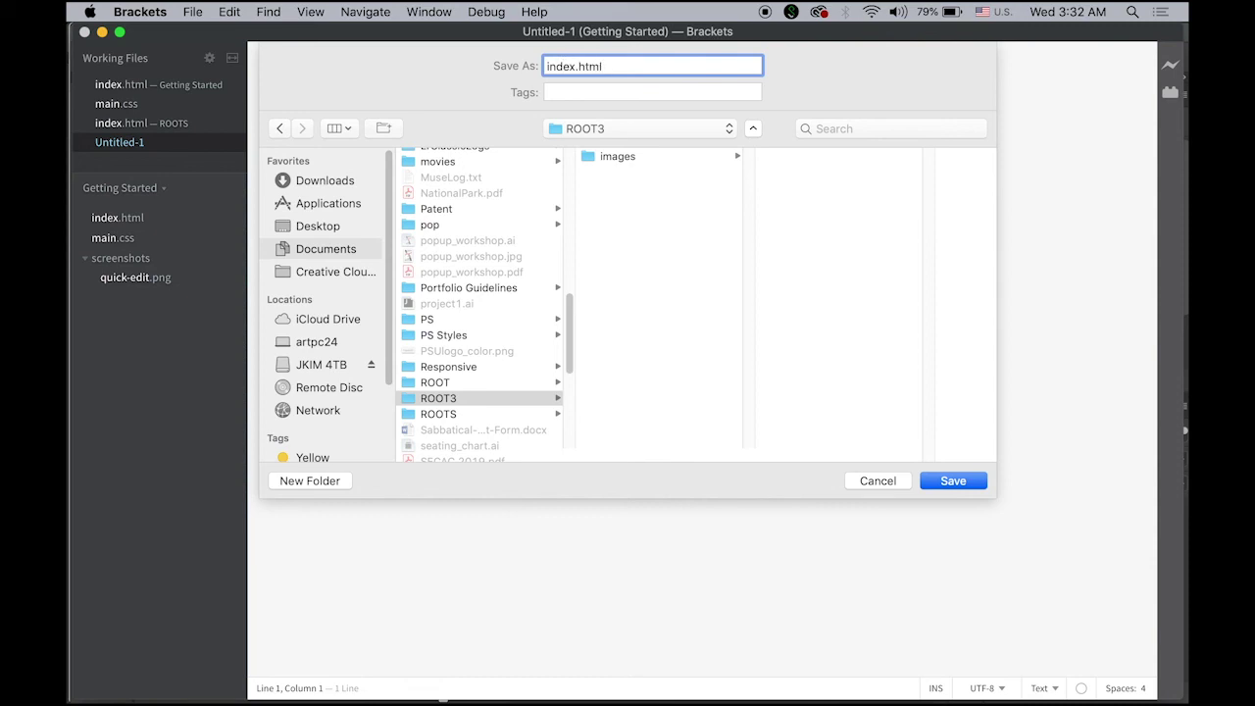
left_click(952, 481)
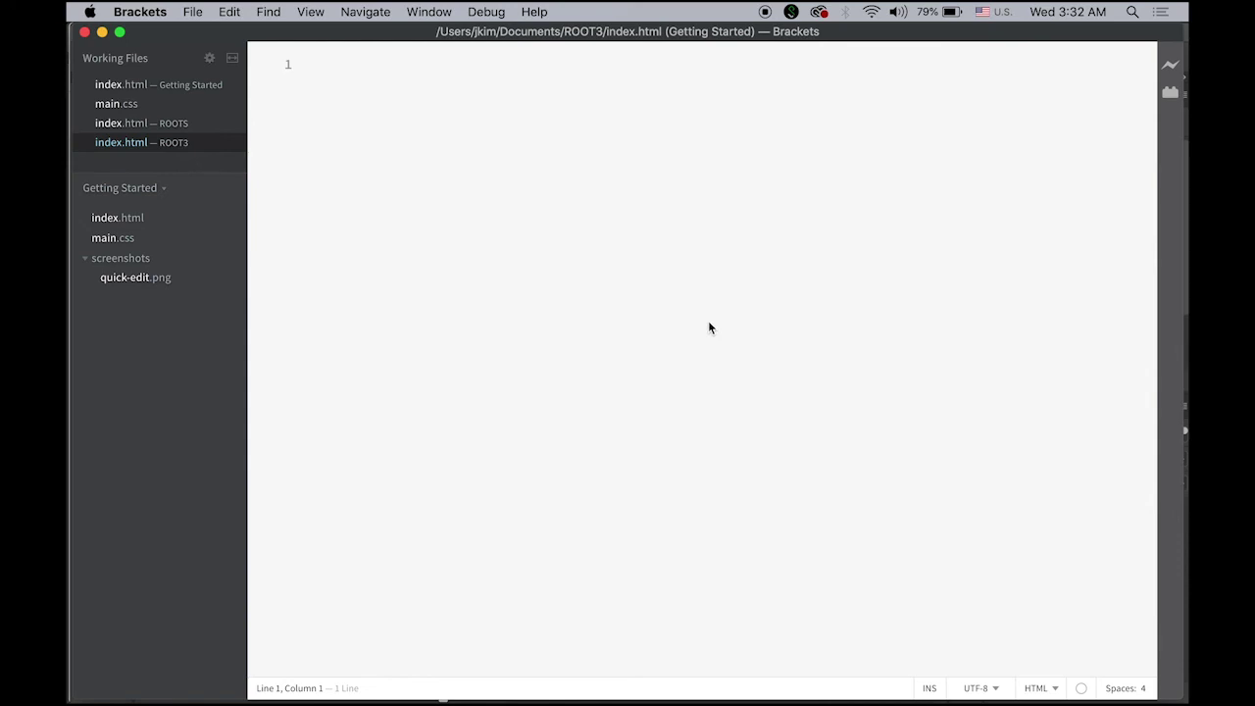
Add nested html and head tags to index.html on separate lines.
type("<html")
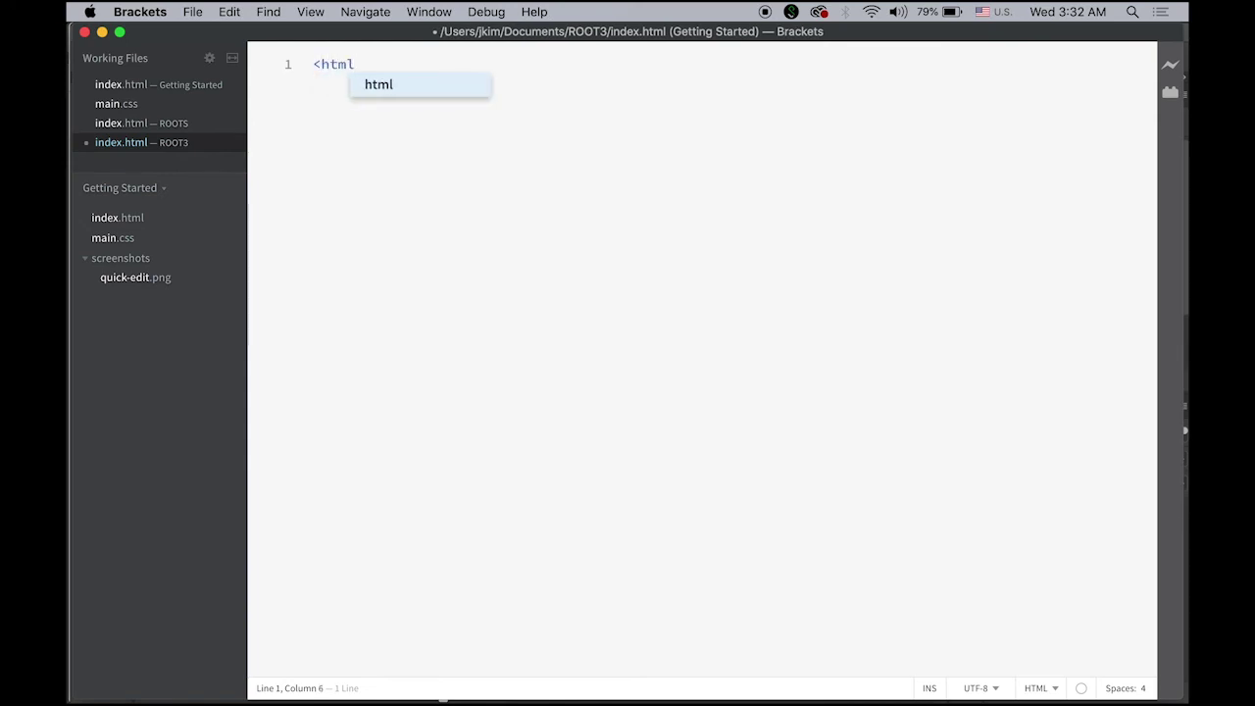
type(">")
key("Return")
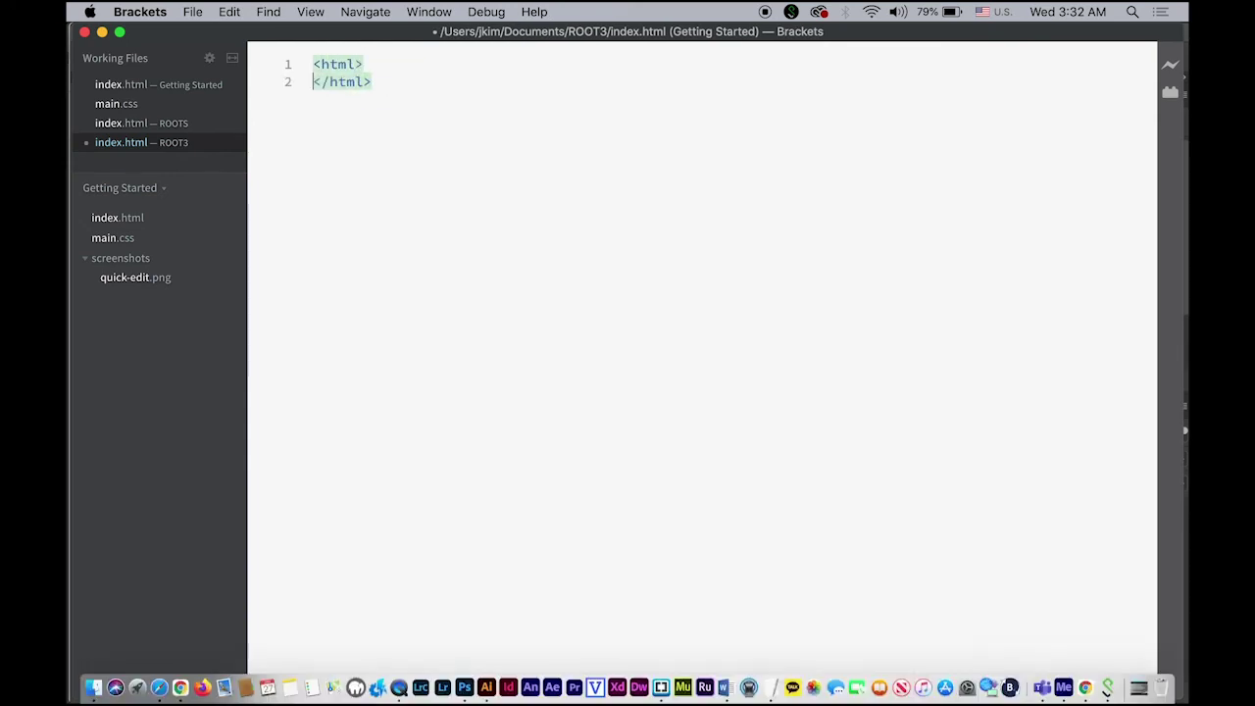
left_click(377, 62)
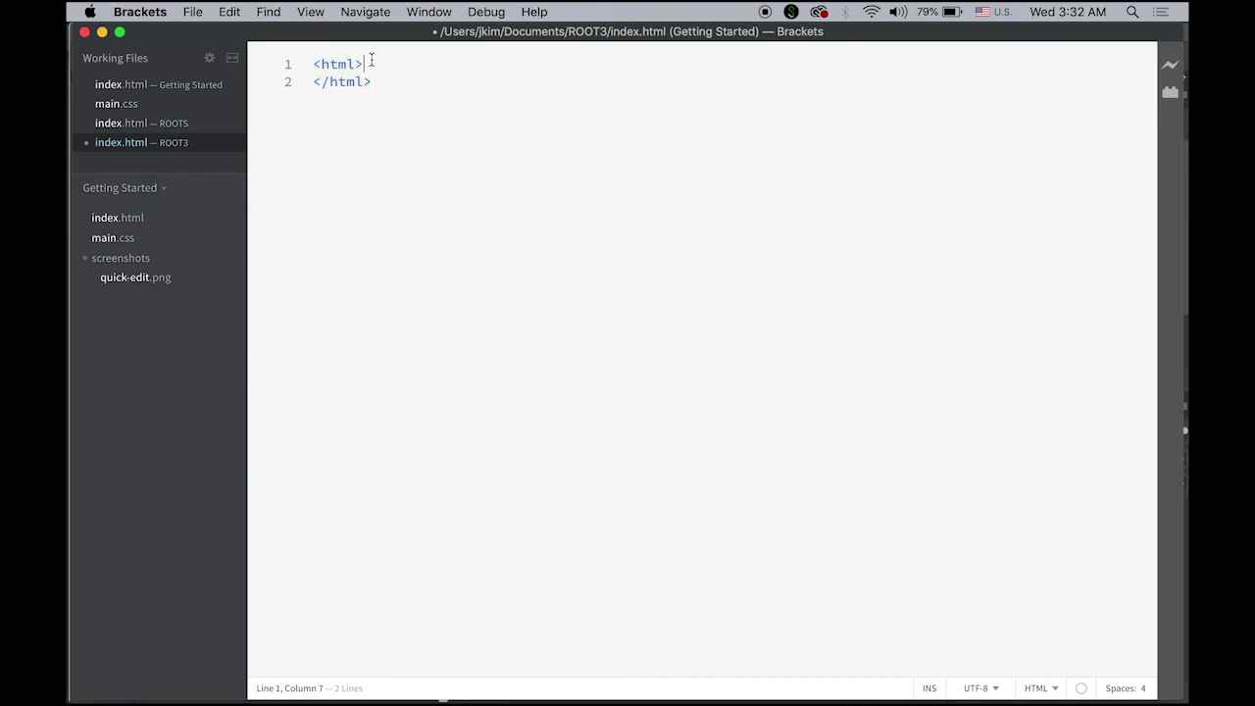
key("Return")
type("<")
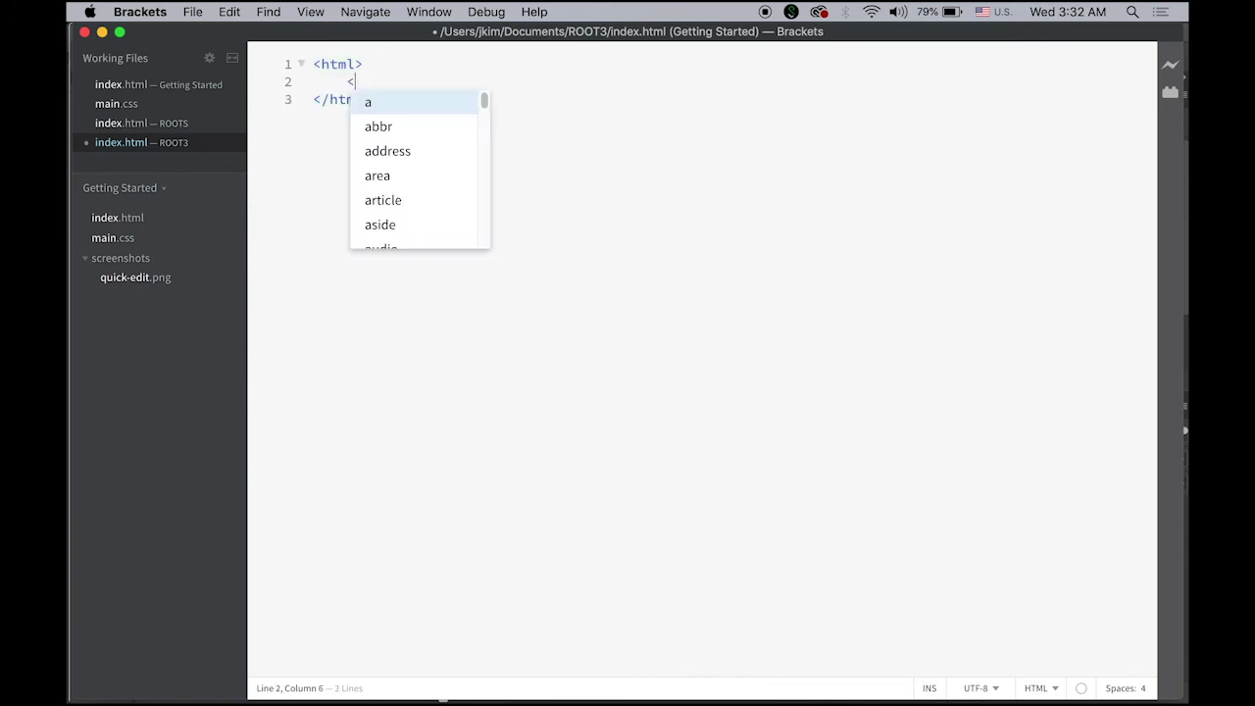
type("head")
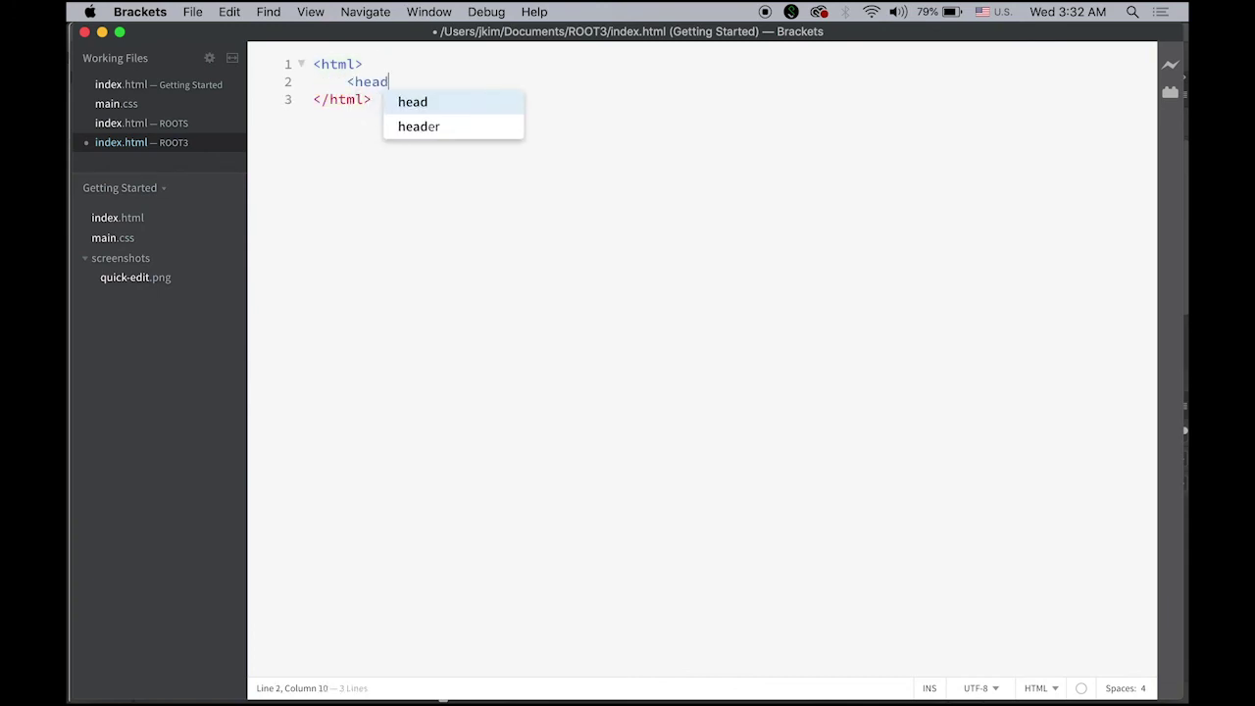
type("></head>")
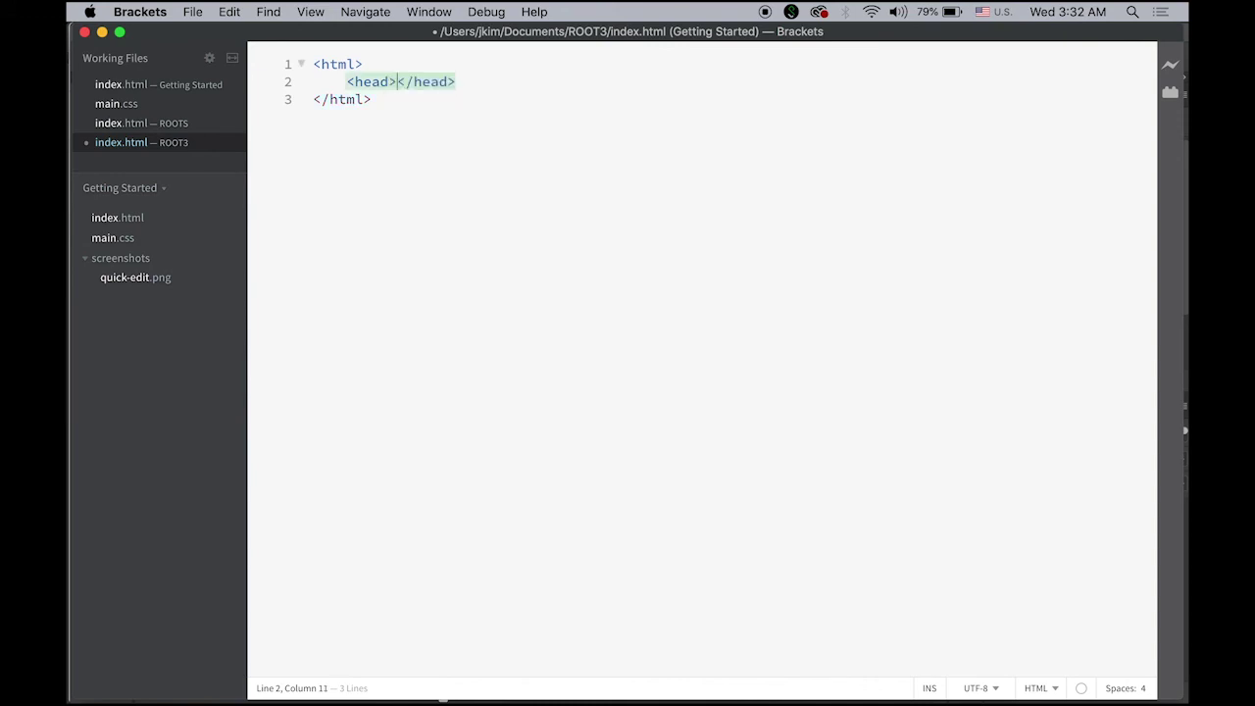
key("Return")
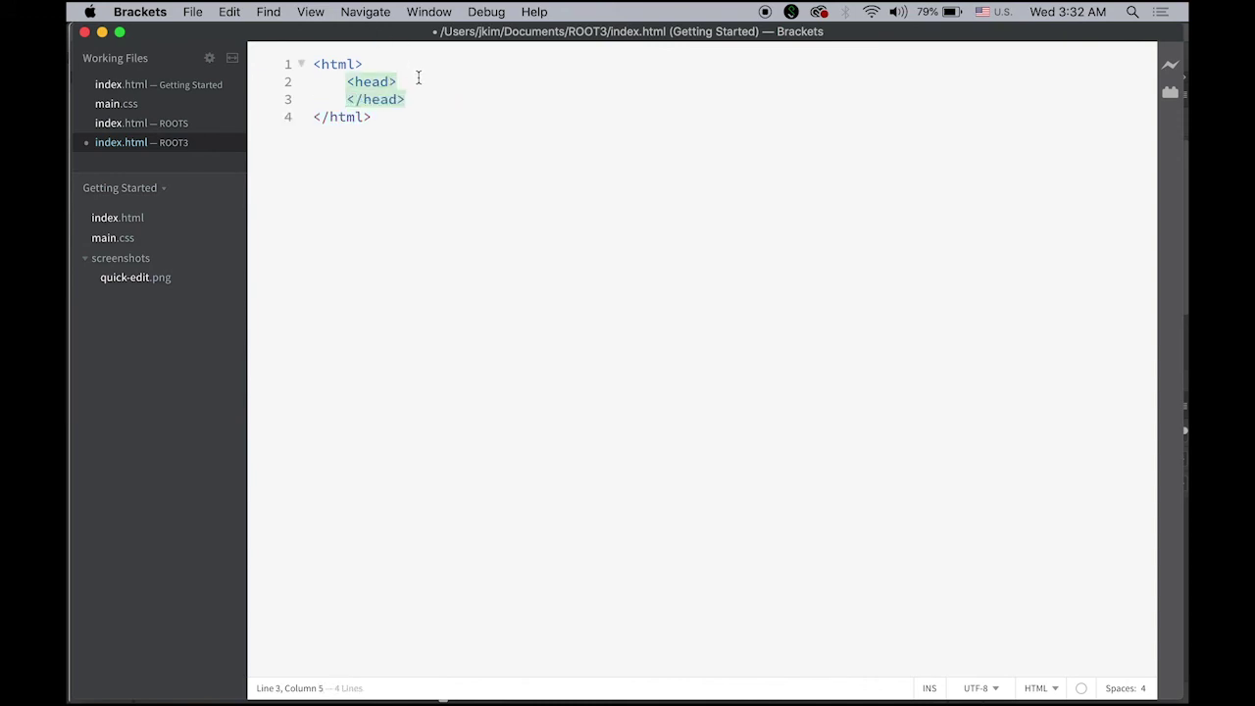
left_click(419, 77)
key("Return")
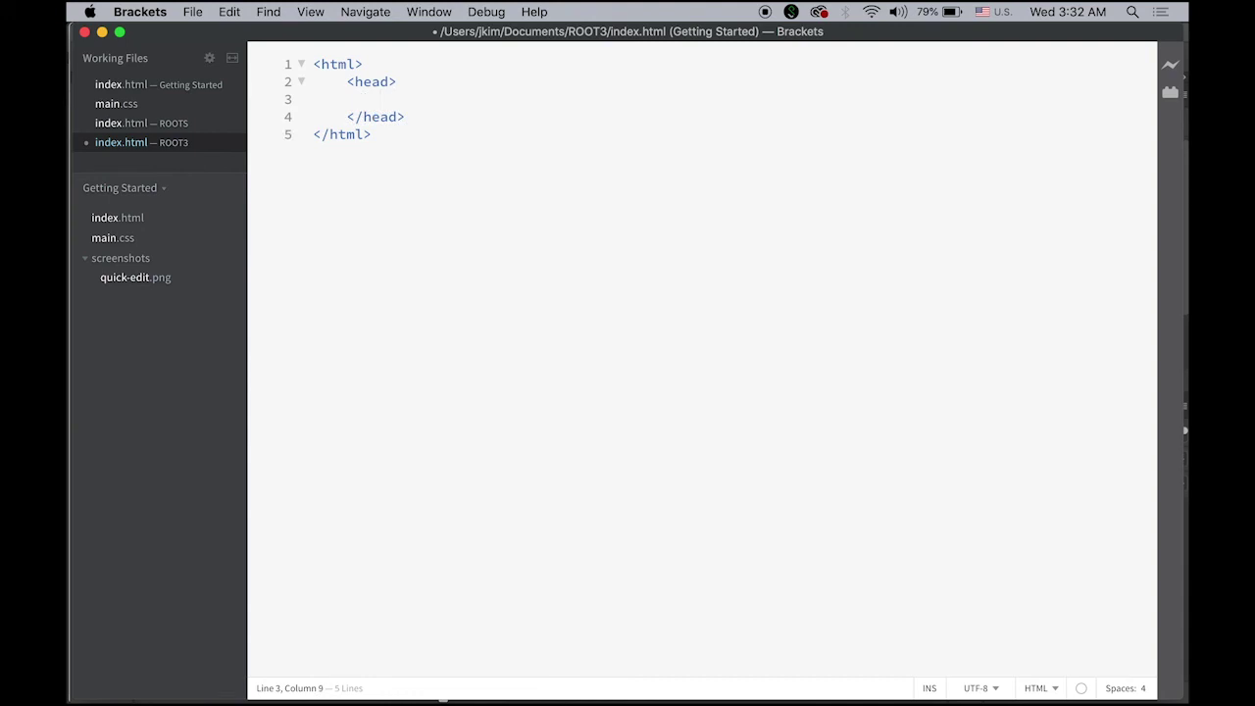
Add a title element reading Angry Birds inside the head.
type("<")
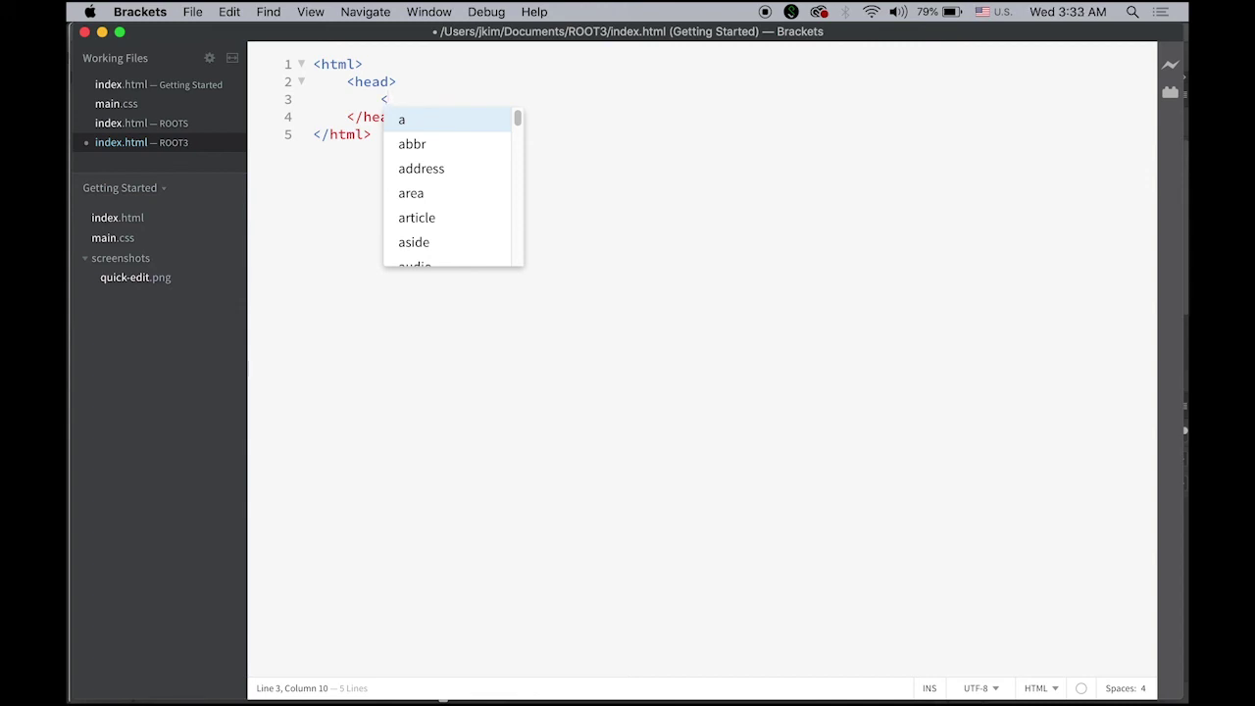
type("title")
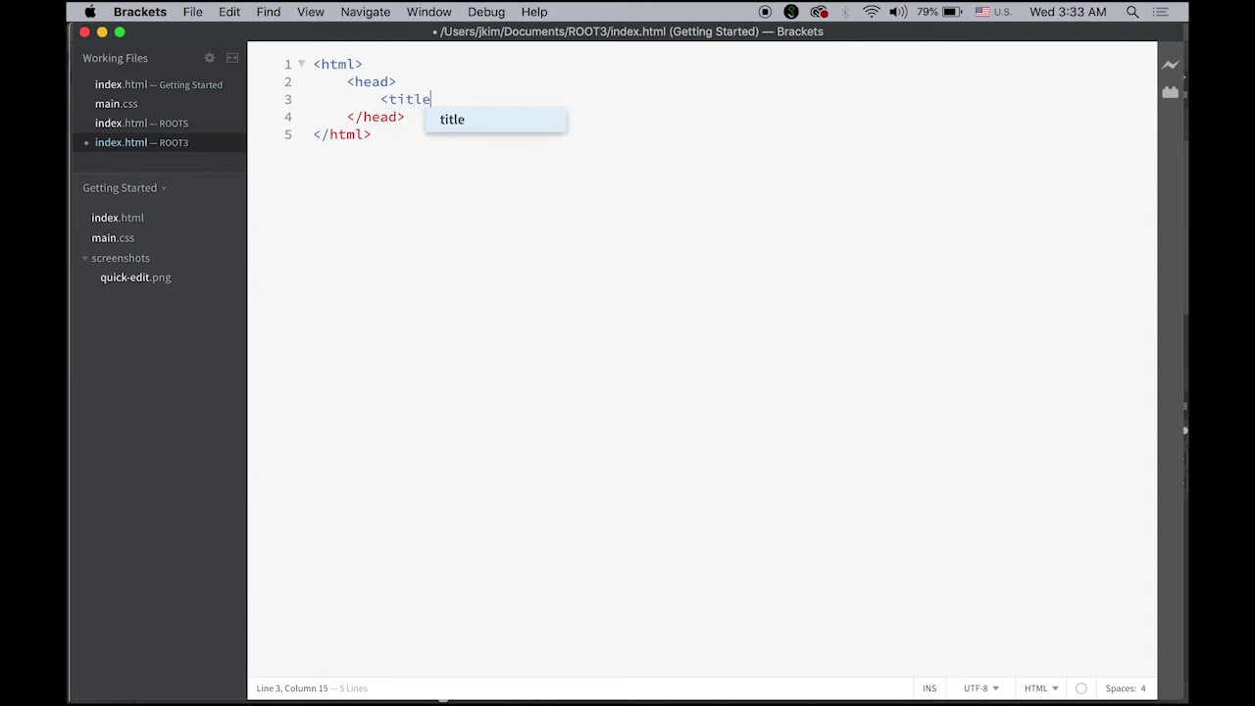
type("></title>")
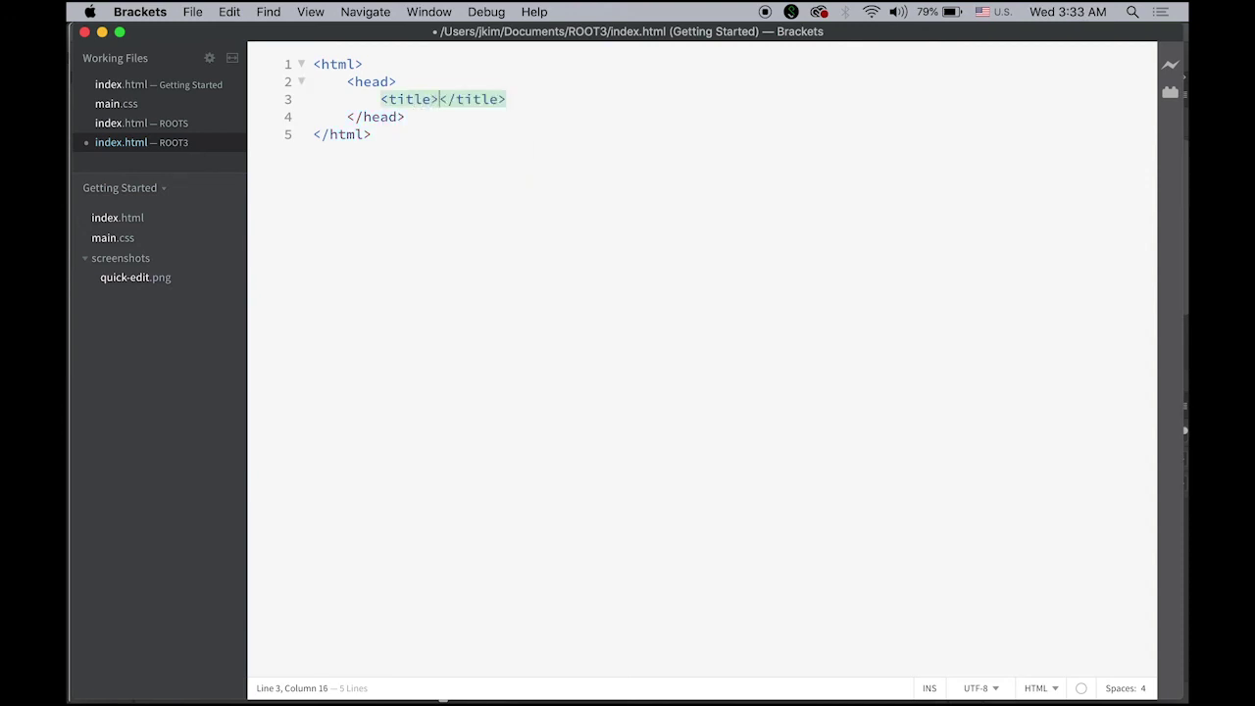
type("Angry")
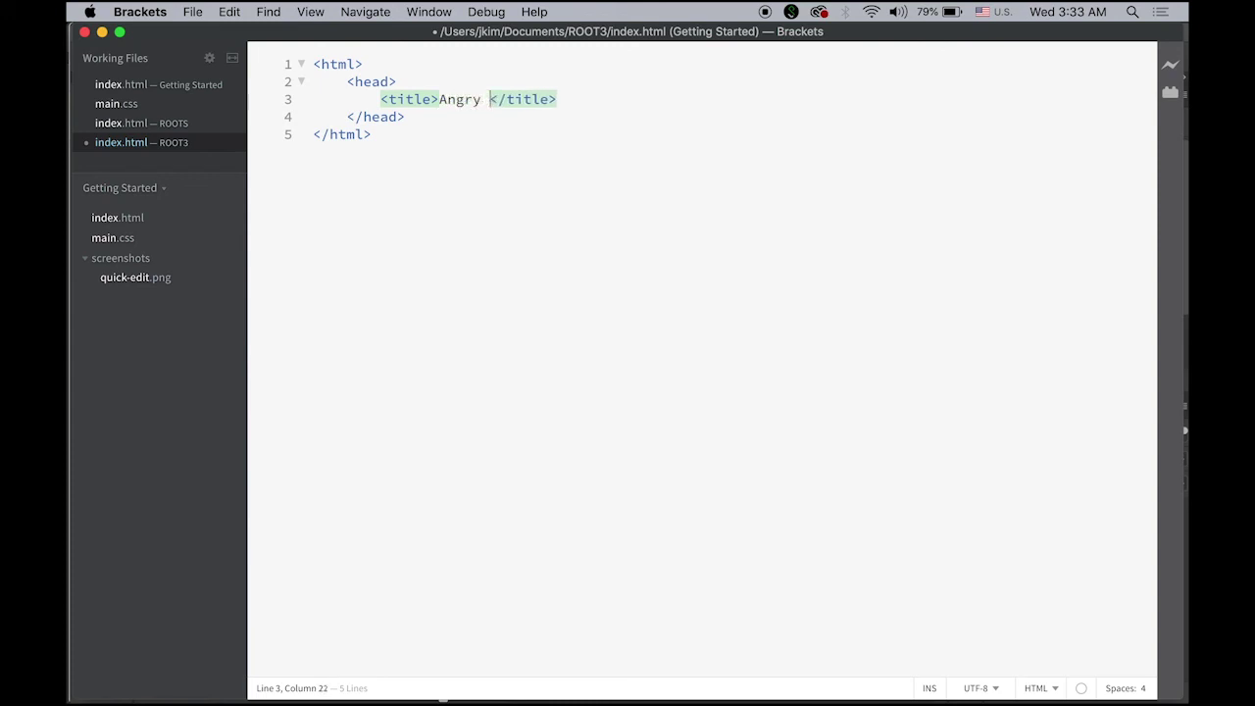
type(" Birds")
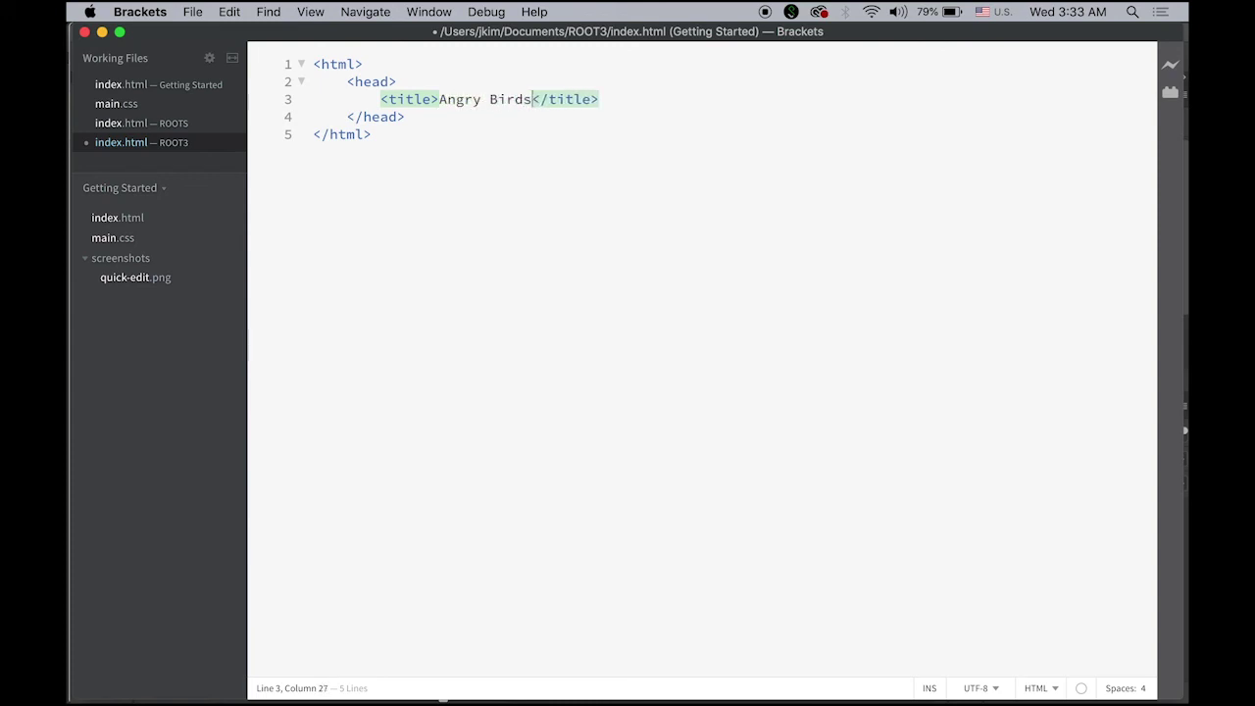
left_click(488, 116)
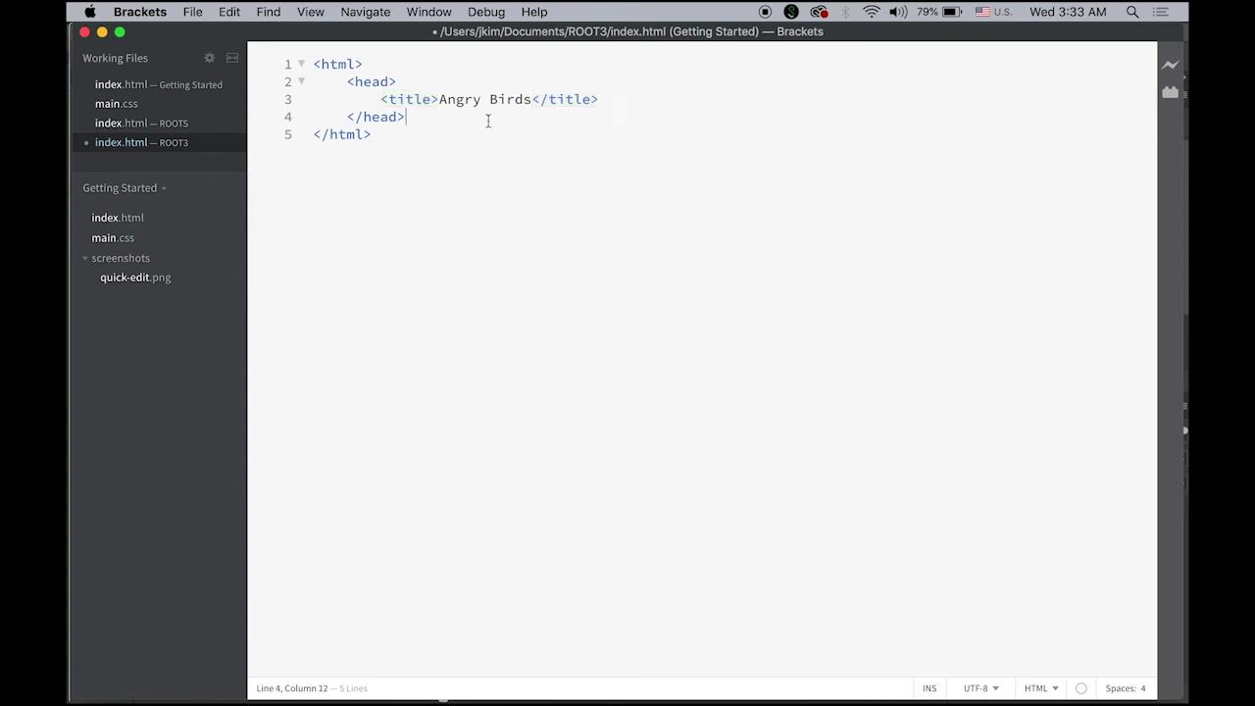
Add a <body> after the head containing an <h1> heading 'Animated Angry Birds'.
key("Return")
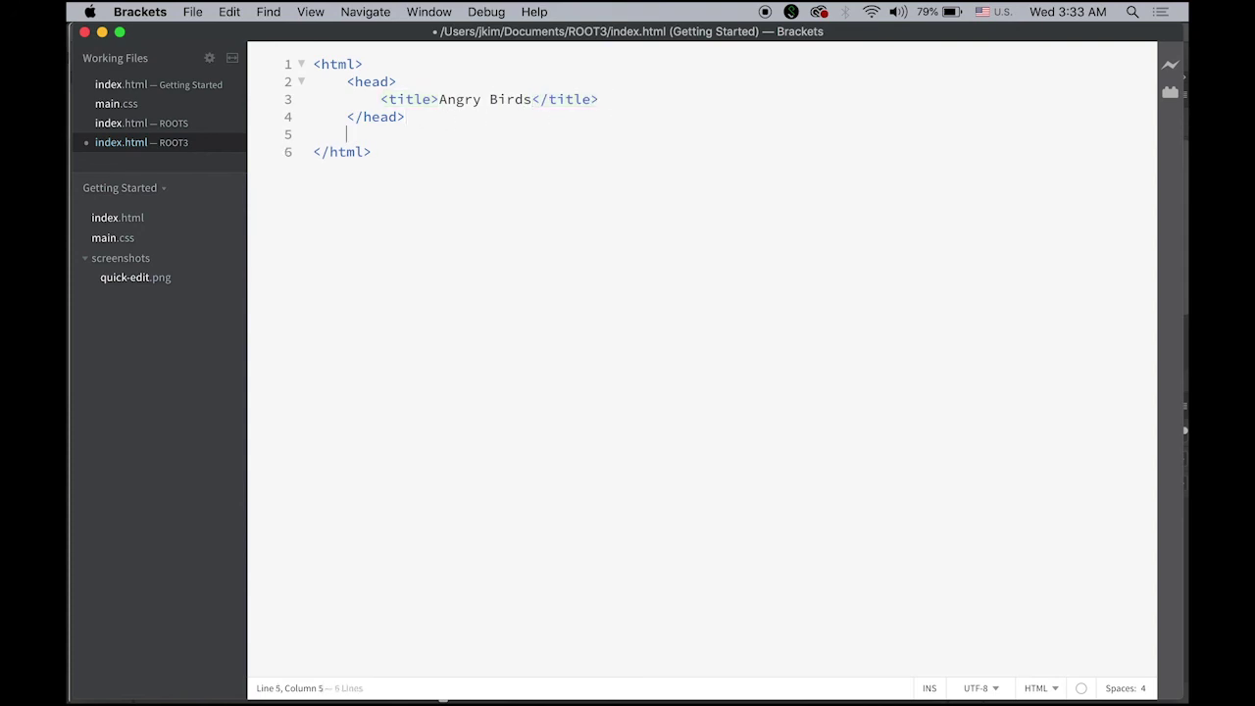
type("<")
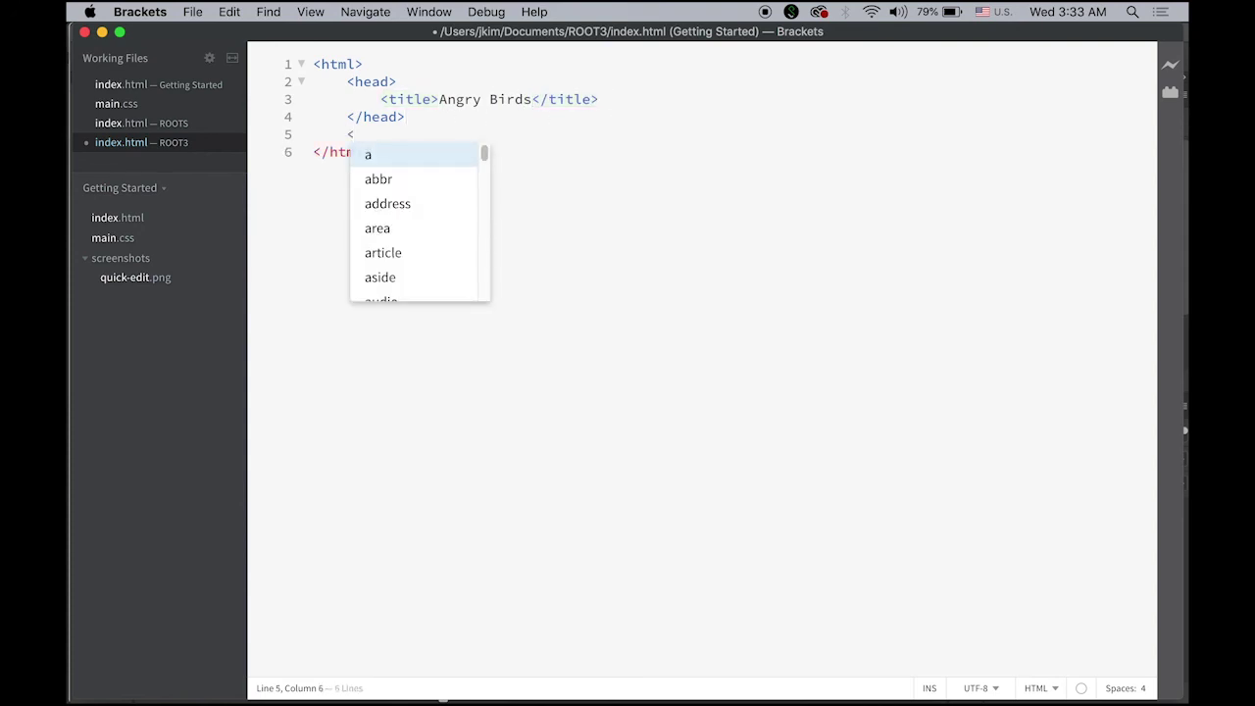
type("body></body>")
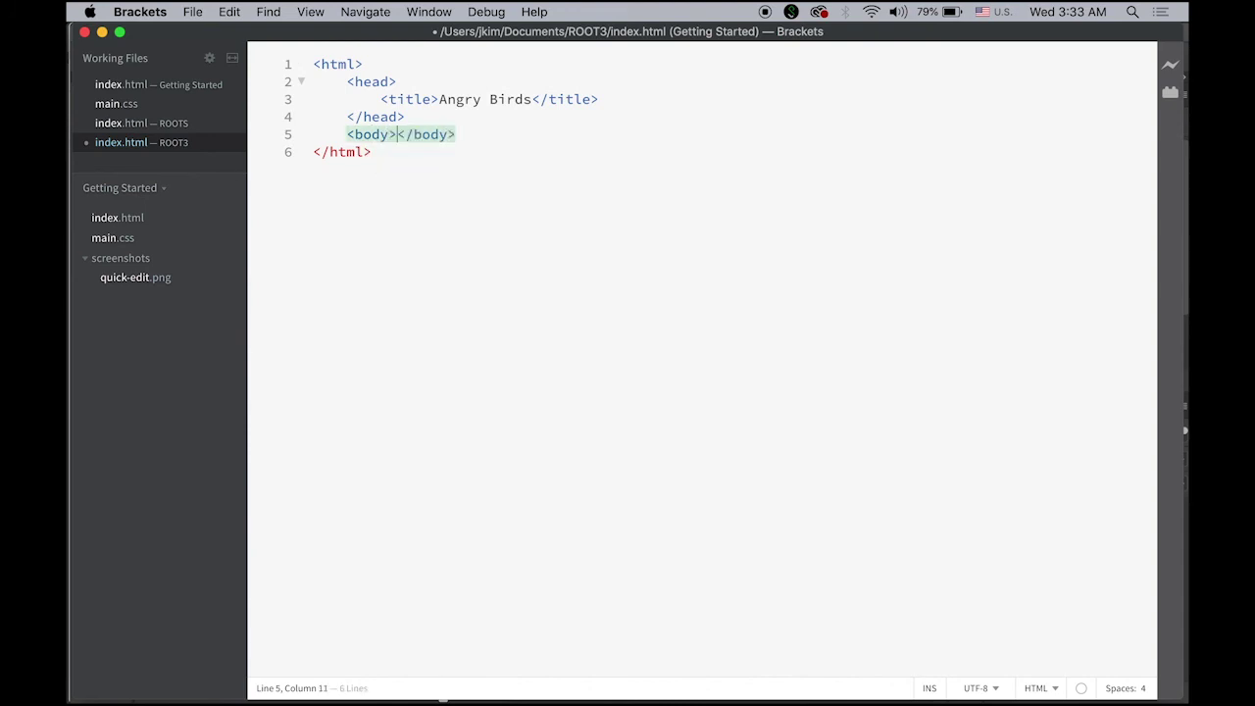
key("Return")
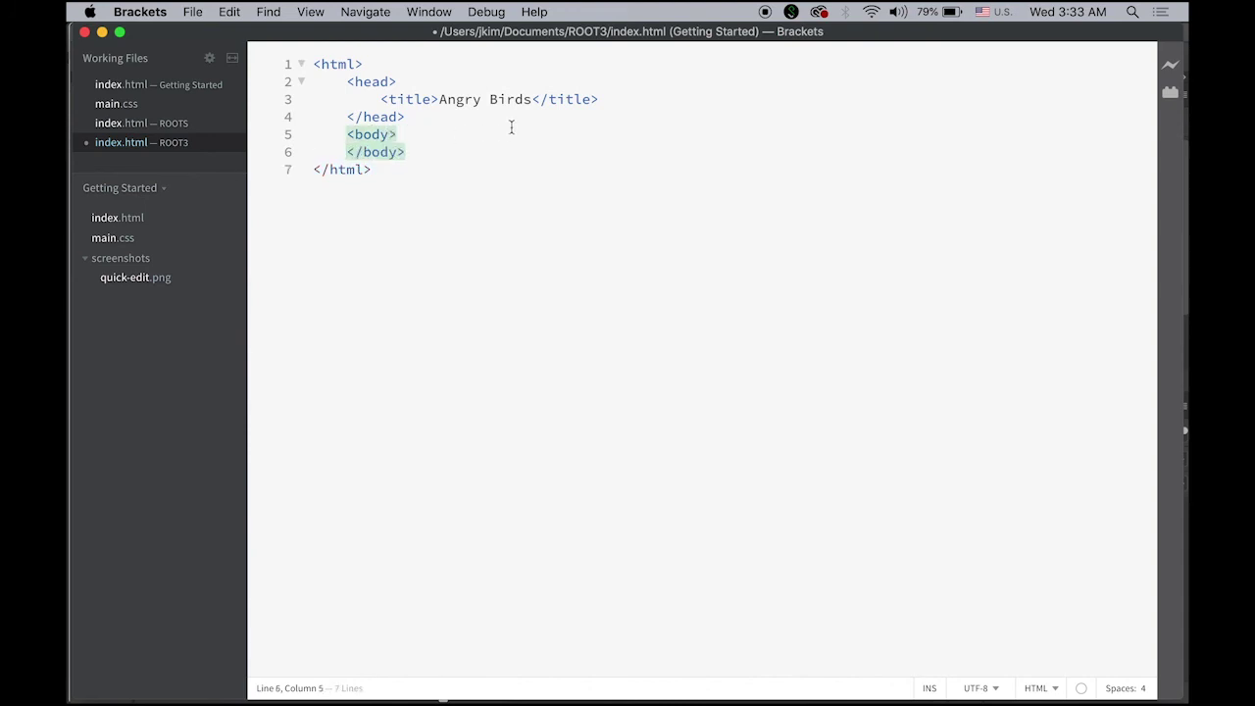
left_click(460, 133)
key("Return")
type("<")
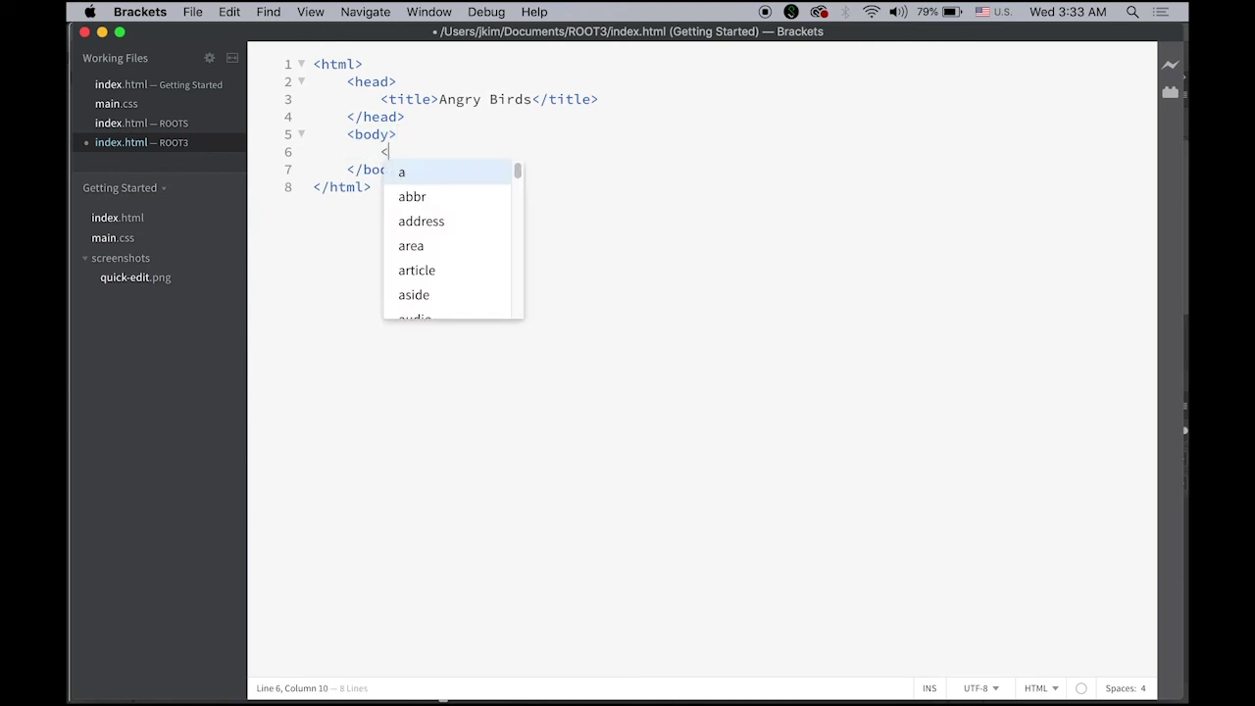
type("h1>")
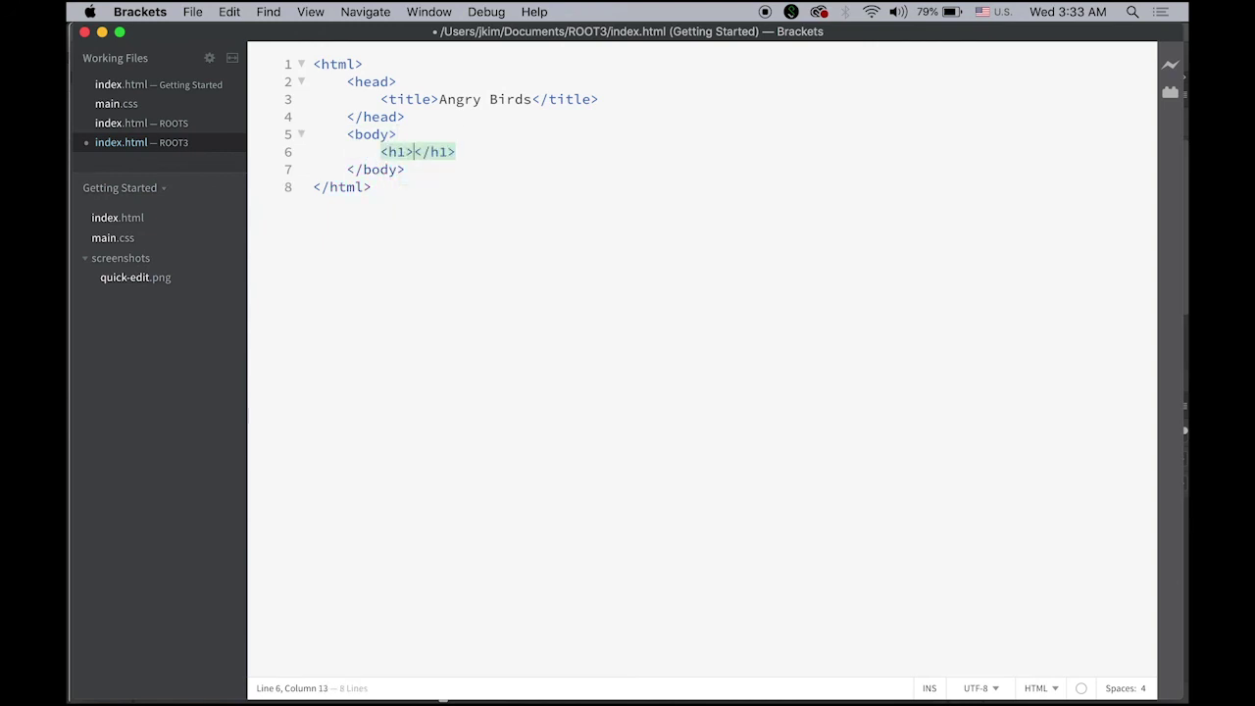
type("Animated")
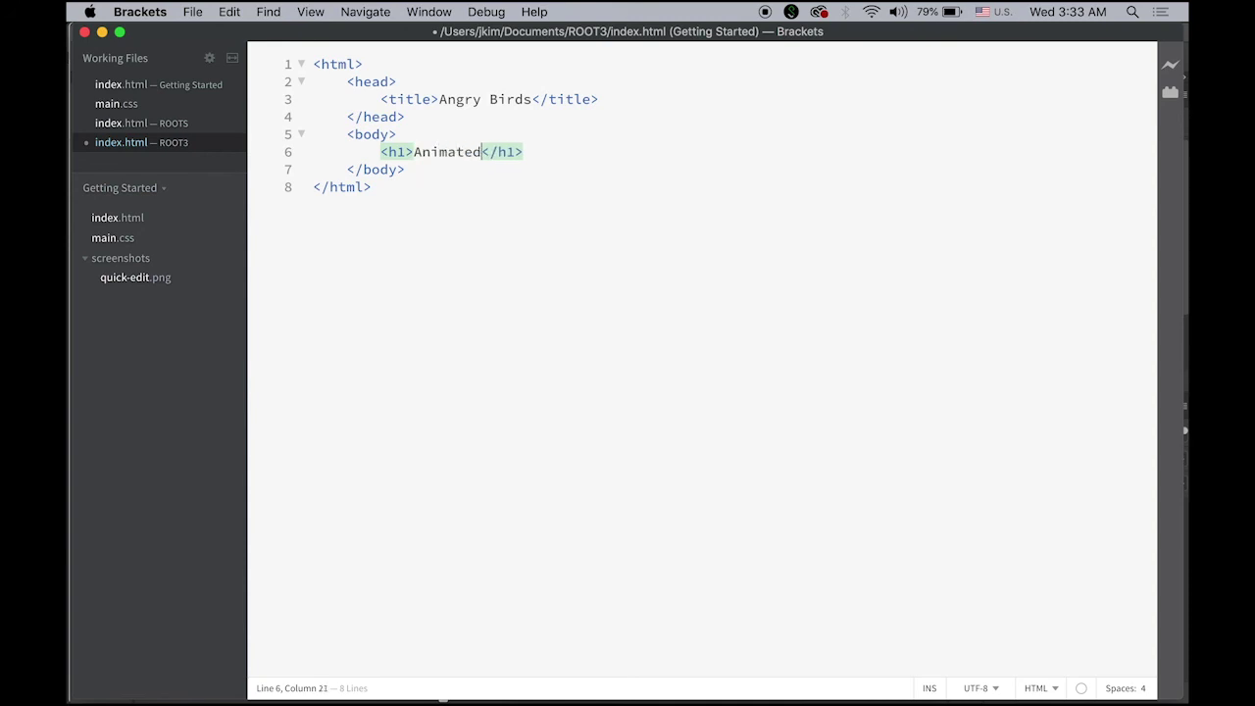
type(" Angr")
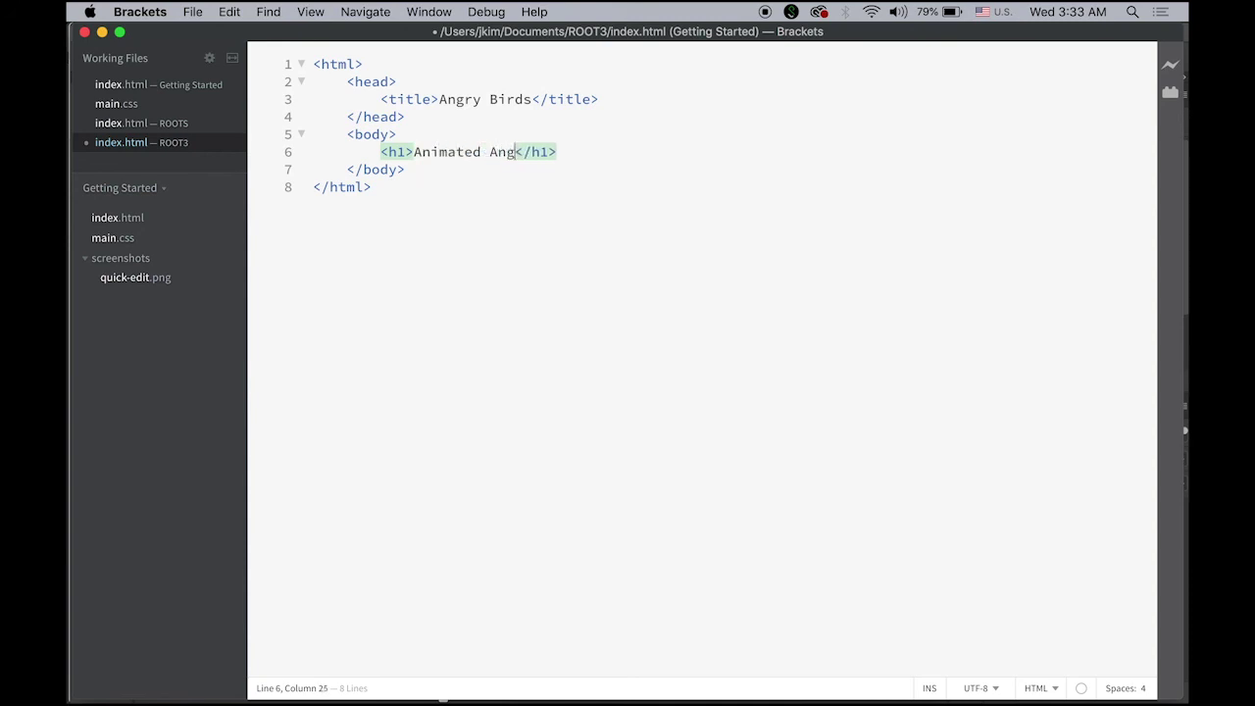
type("y Bir")
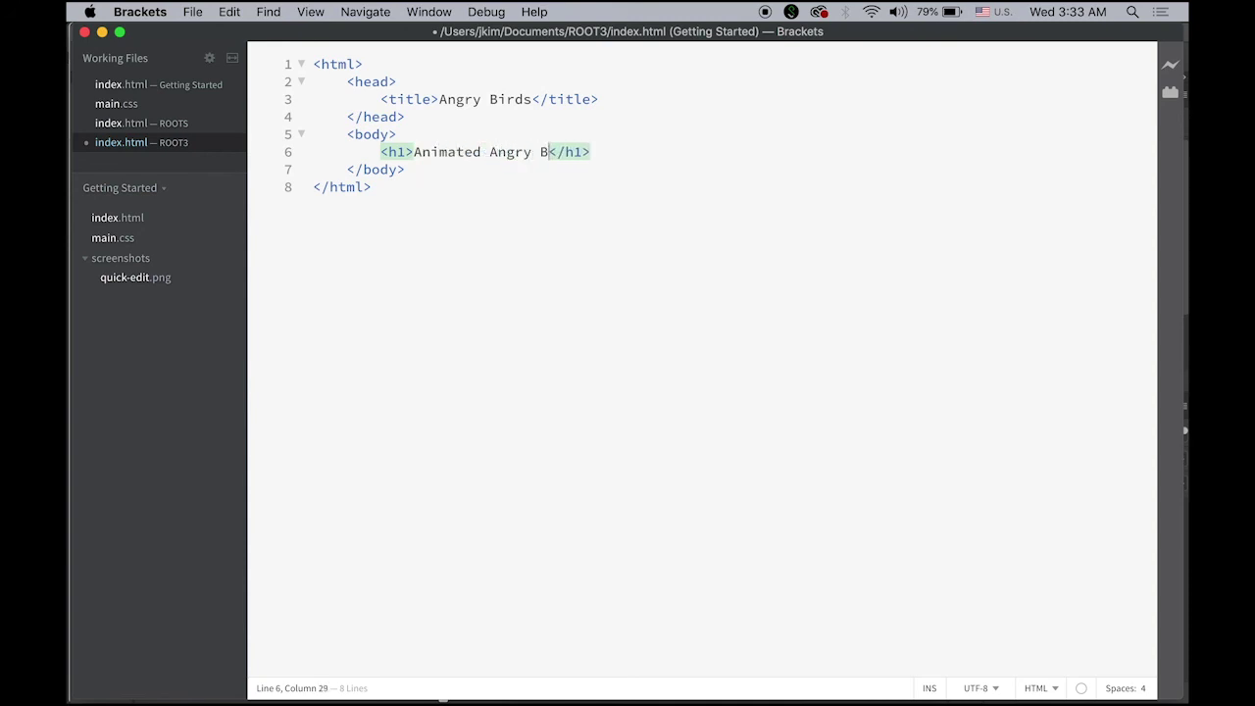
type("ds")
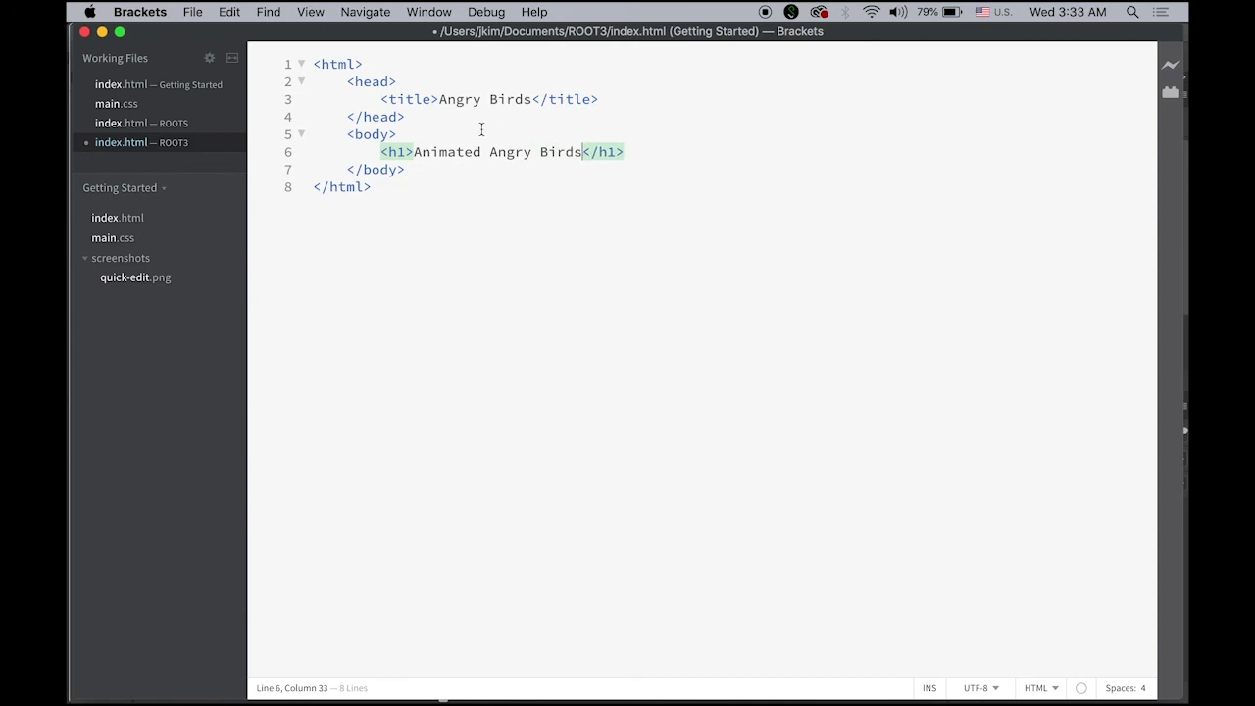
left_click(639, 155)
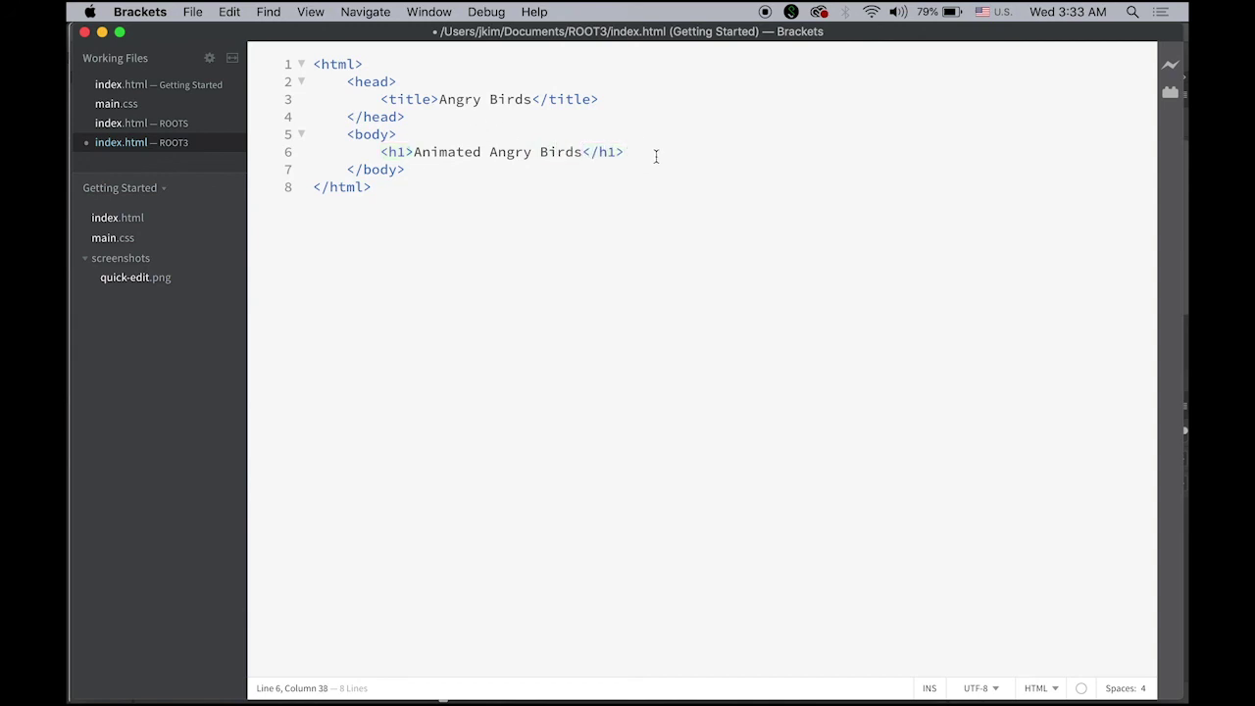
key("Return")
Add two img tags below the heading for images/angry_bird1.gif and images/angry_bird2.gif.
type("<")
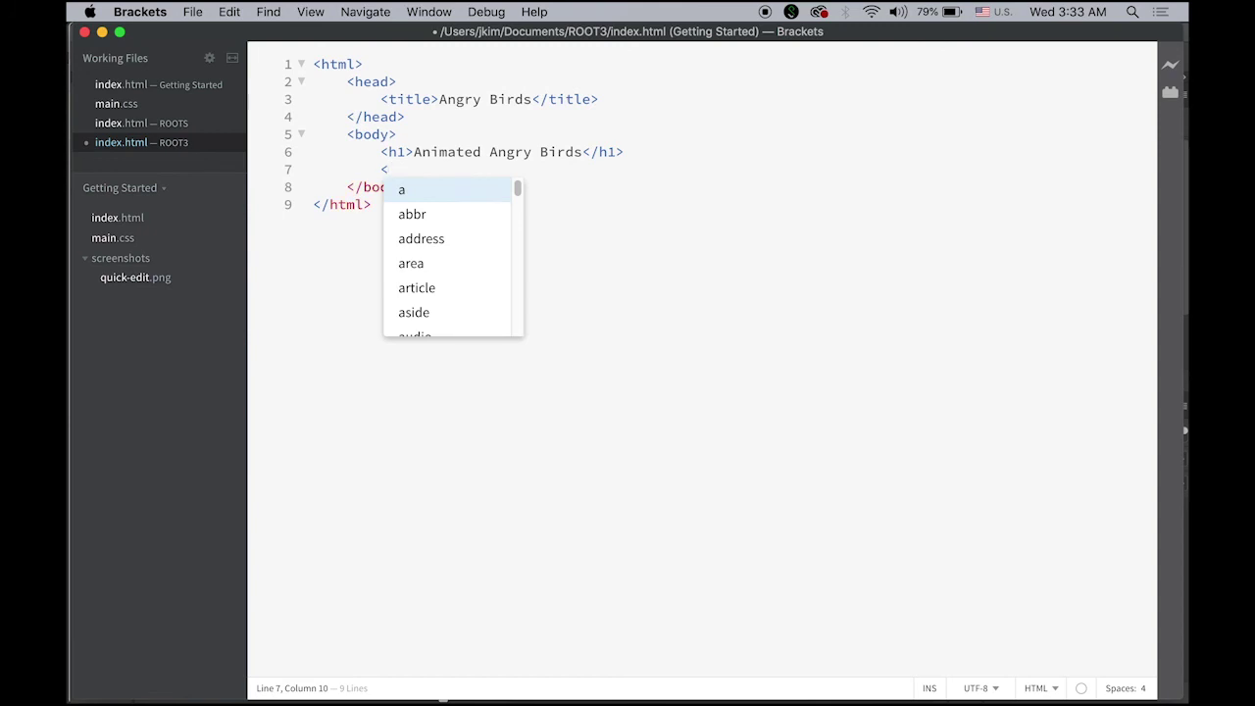
type("img ")
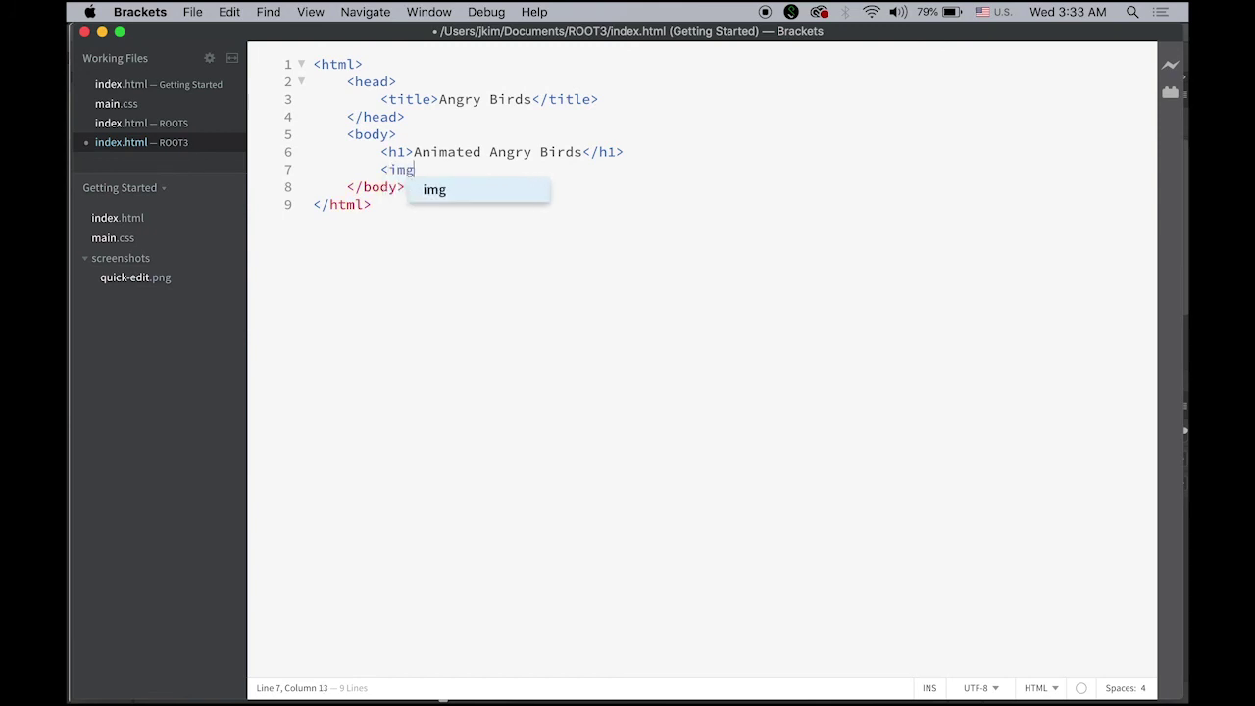
type("src")
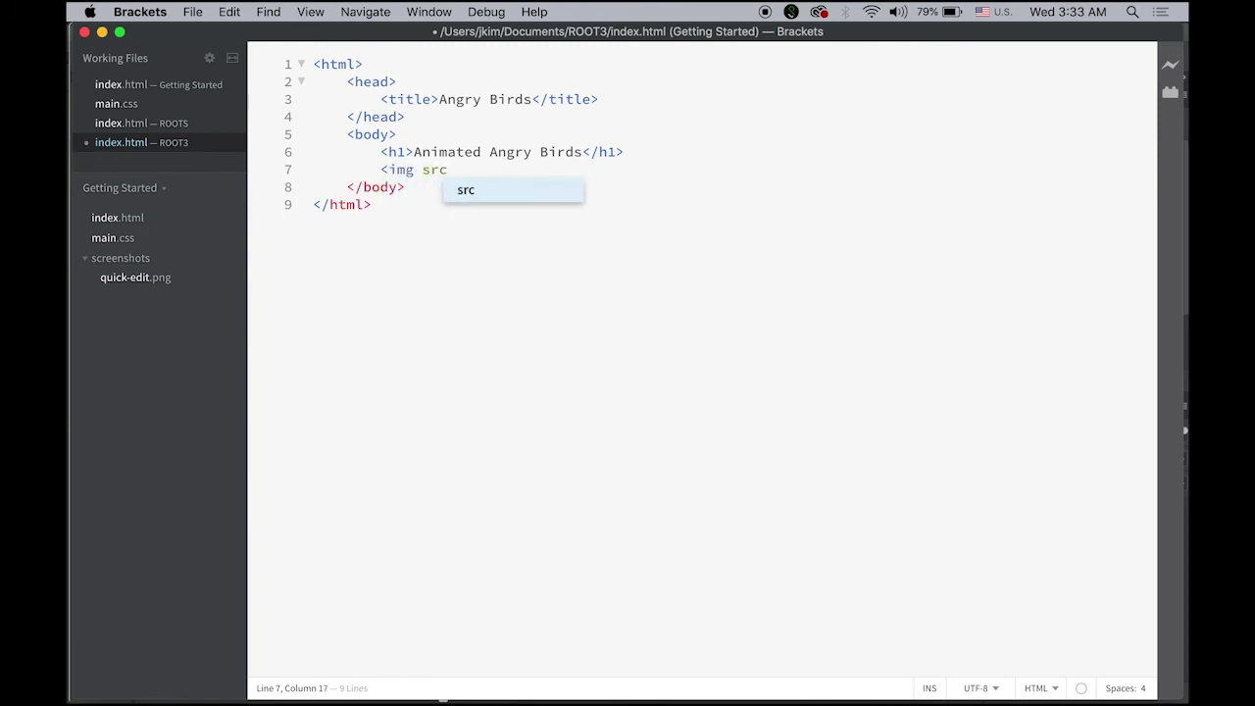
type("=")
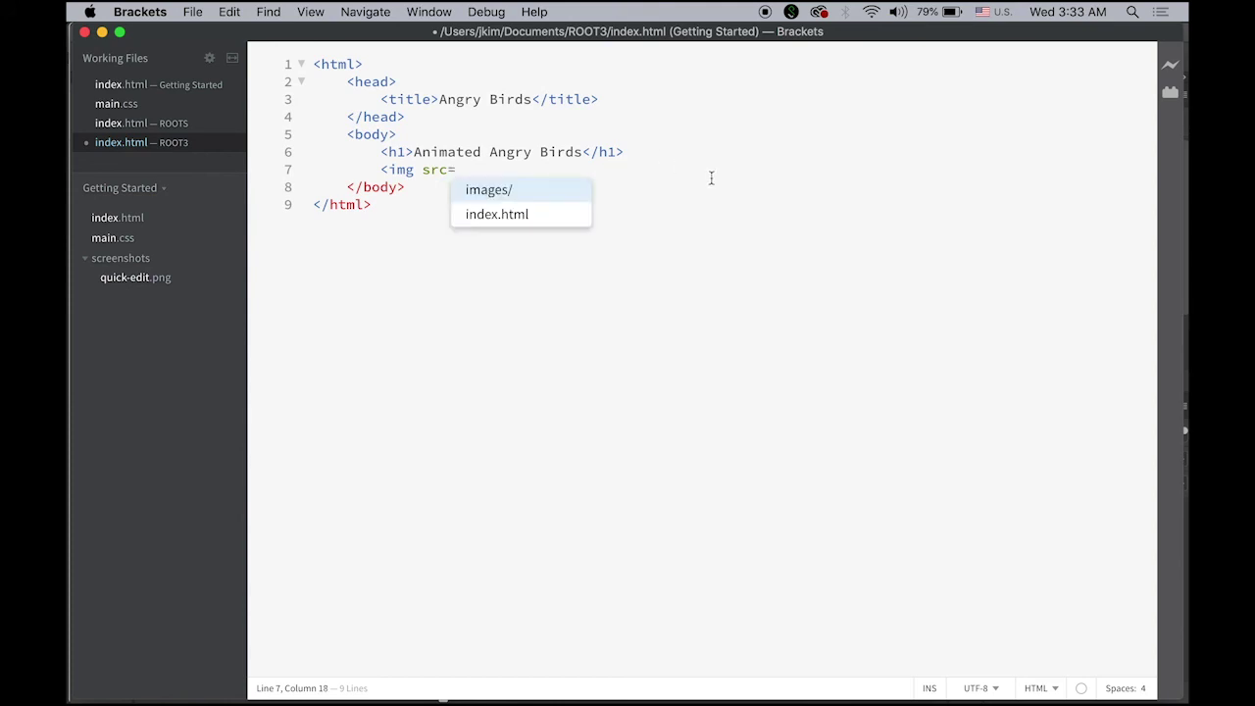
left_click(481, 196)
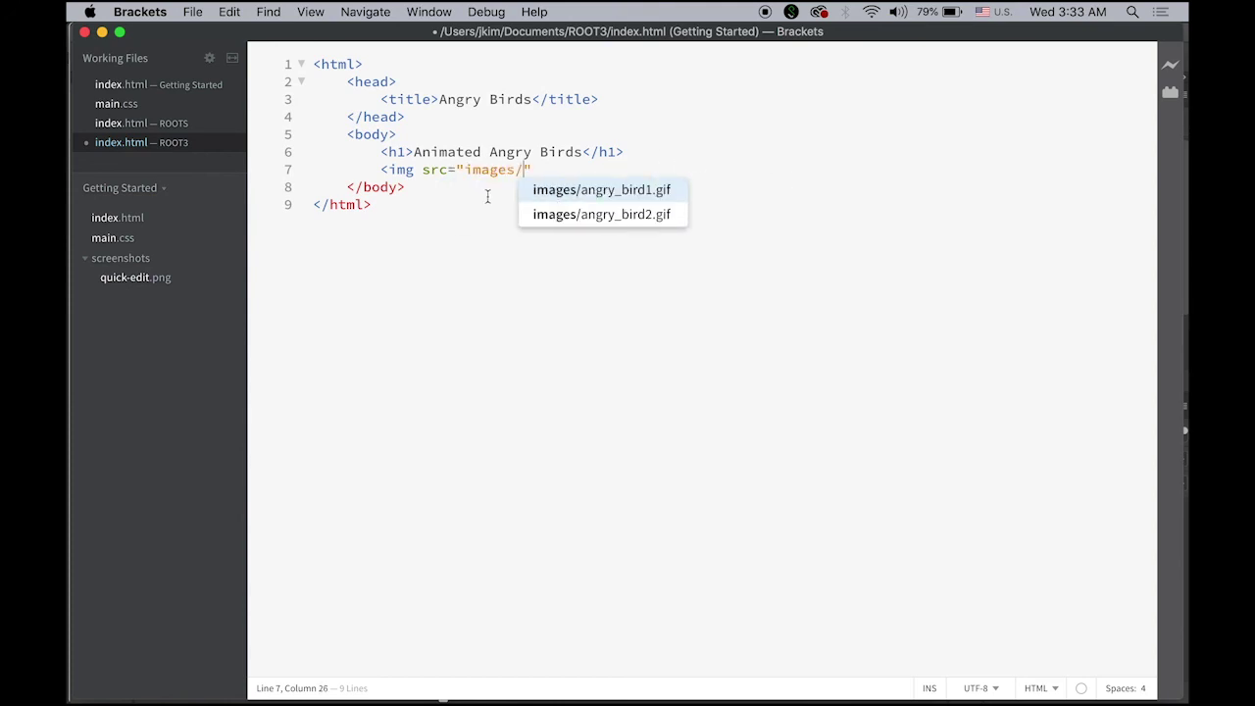
left_click(642, 187)
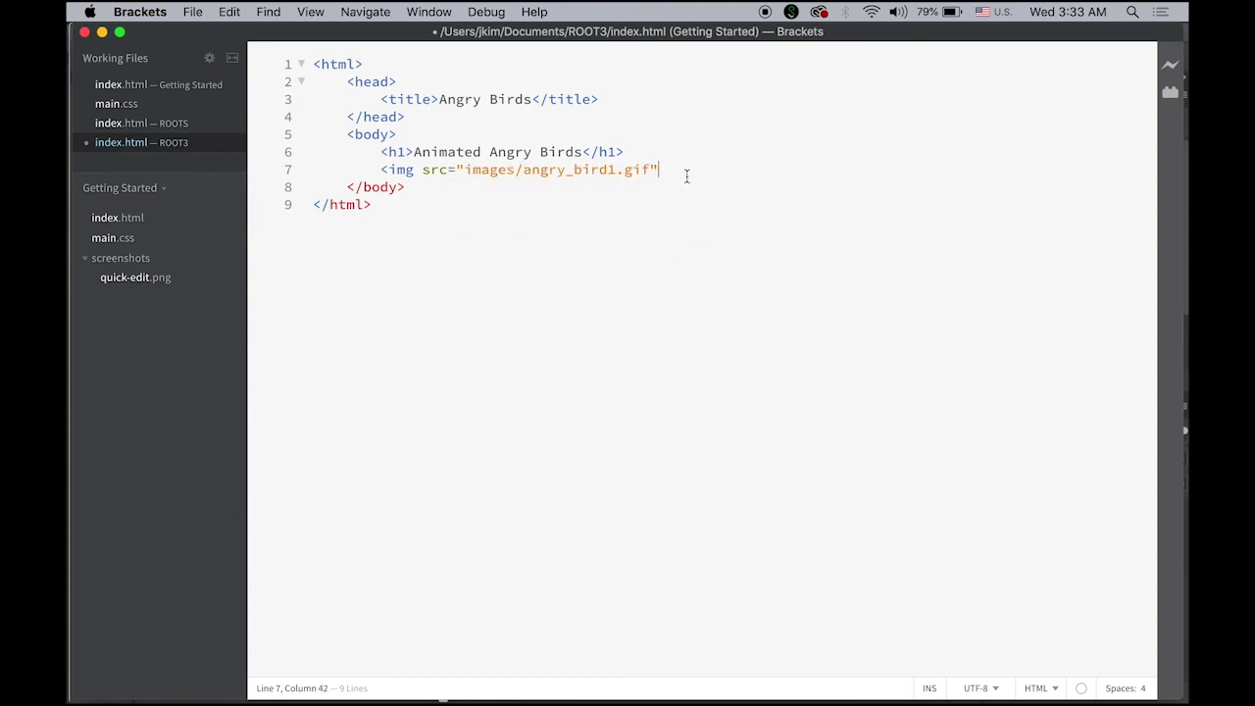
type(">")
key("Return")
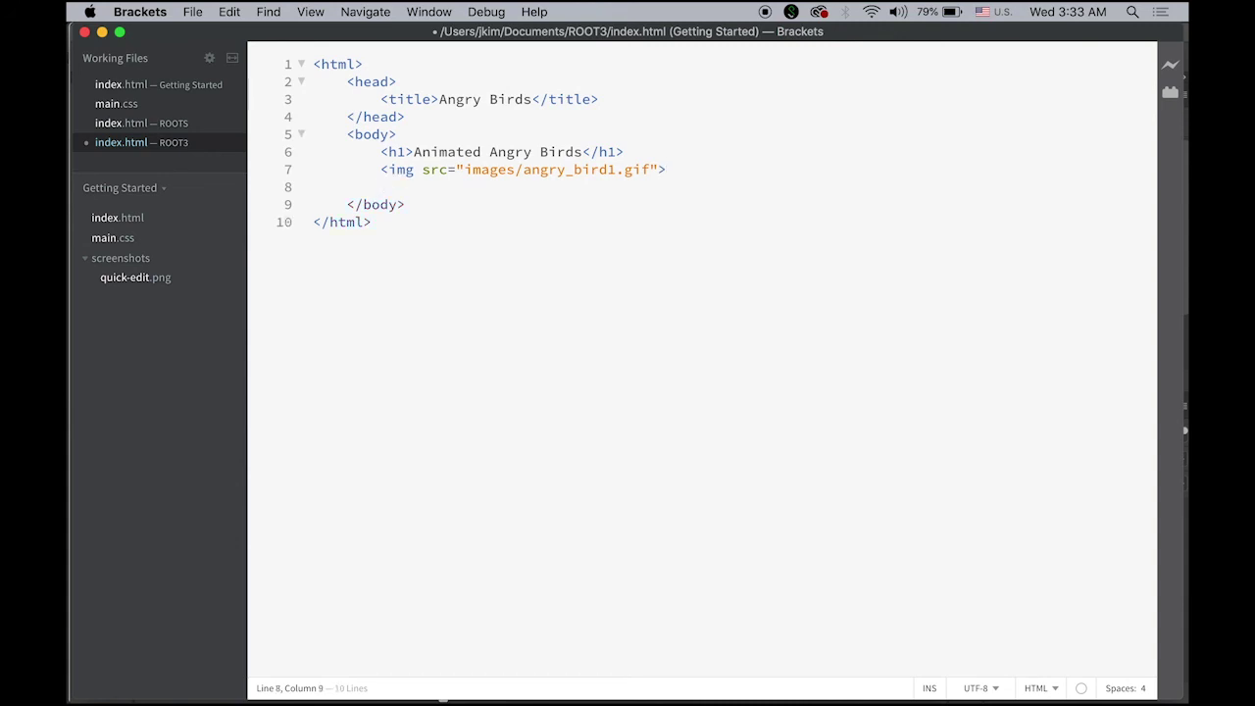
type("<im")
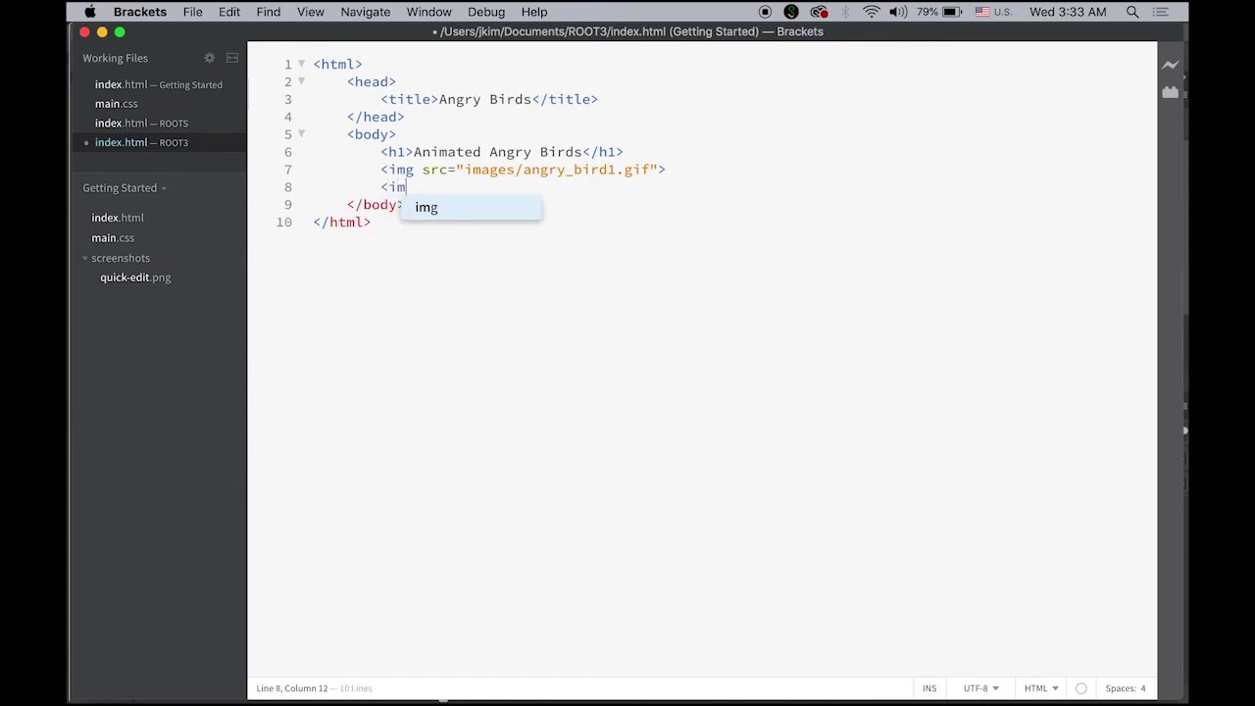
type("g src=")
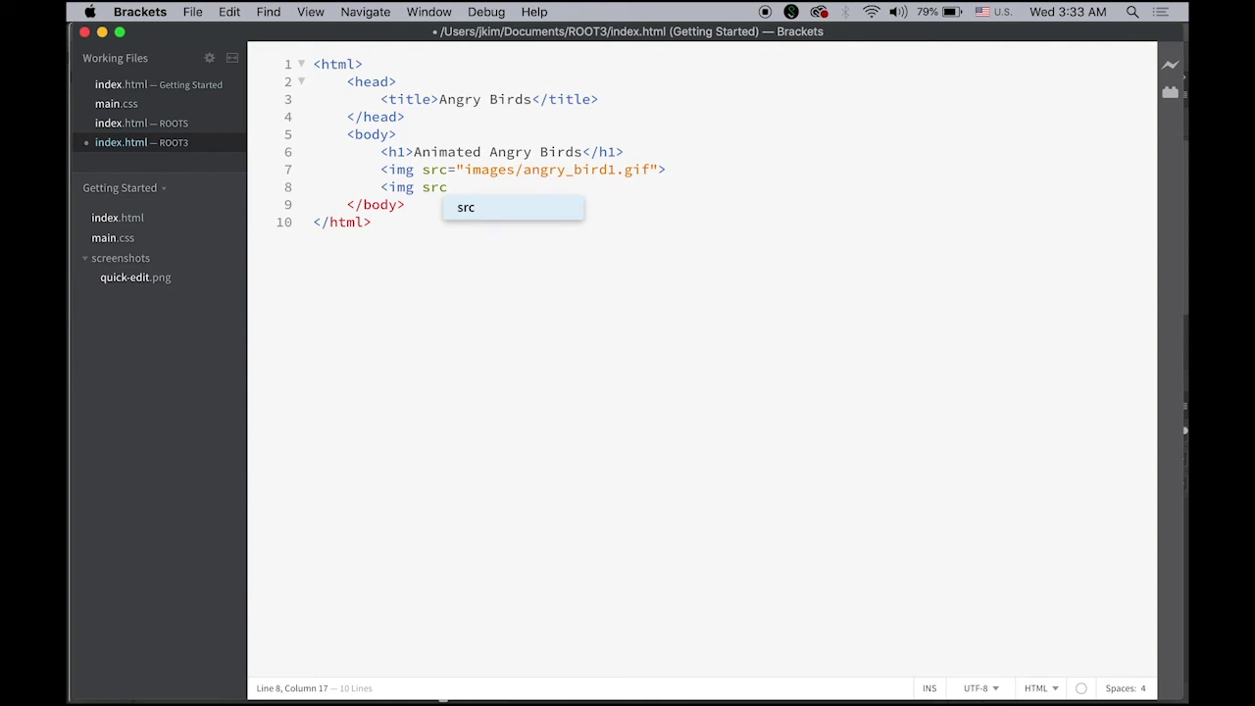
left_click(499, 208)
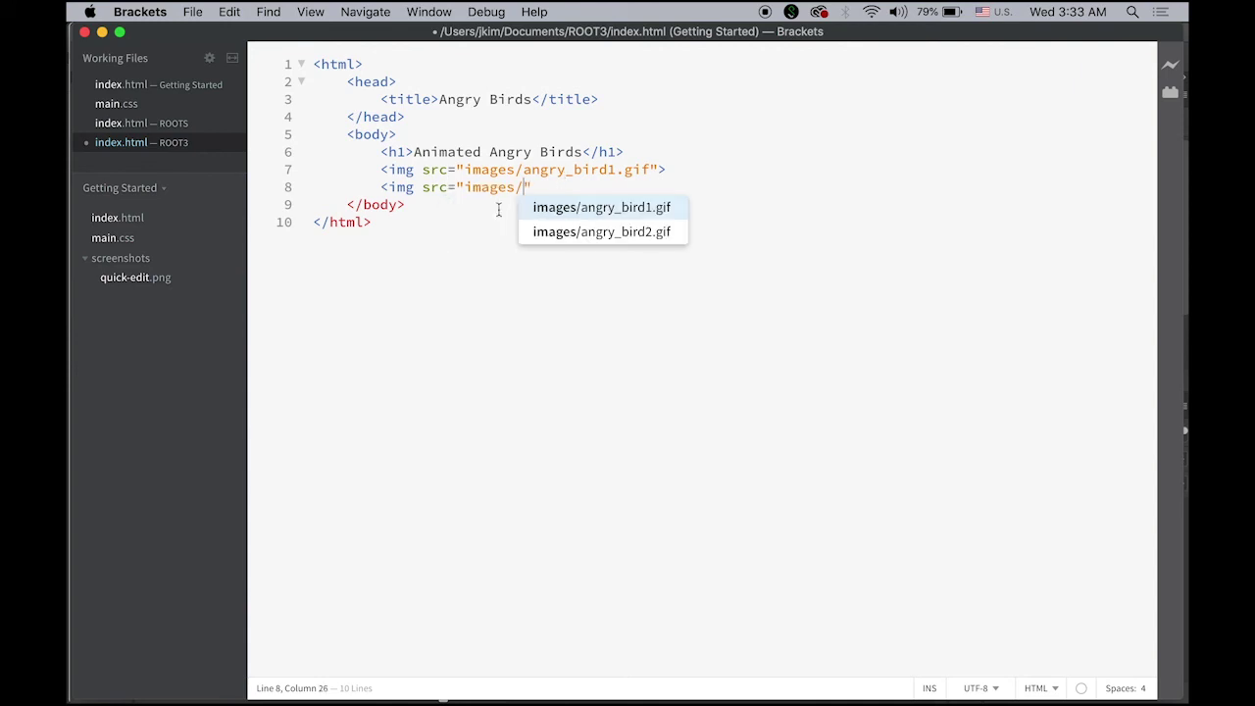
left_click(623, 233)
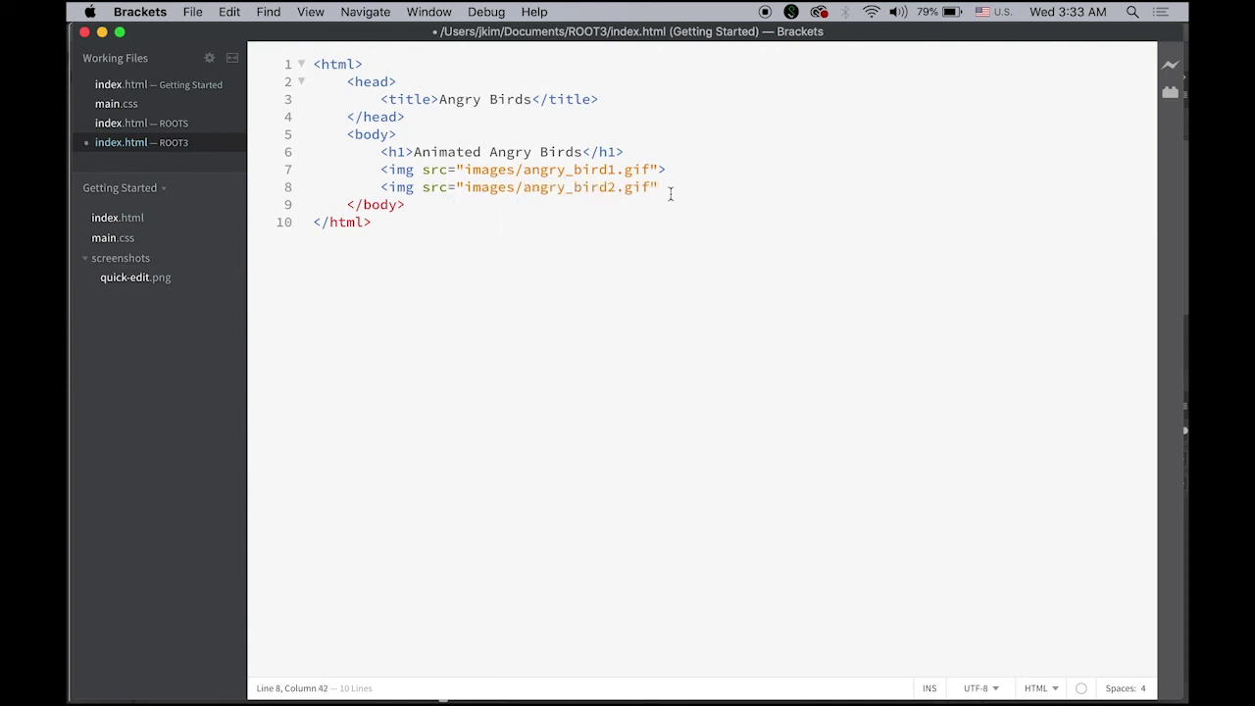
type(">")
Save index.html and start a Live Preview of the page.
left_click(192, 12)
left_click(221, 143)
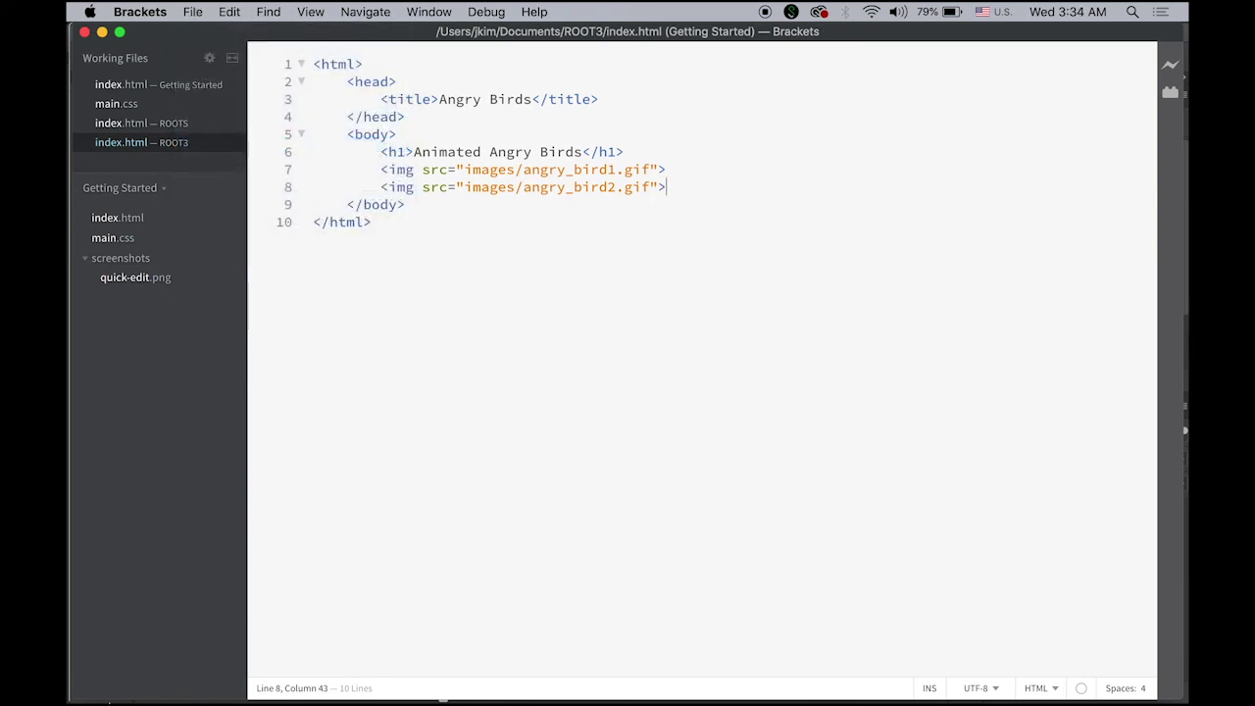
mouse_move(133, 672)
left_click(1170, 70)
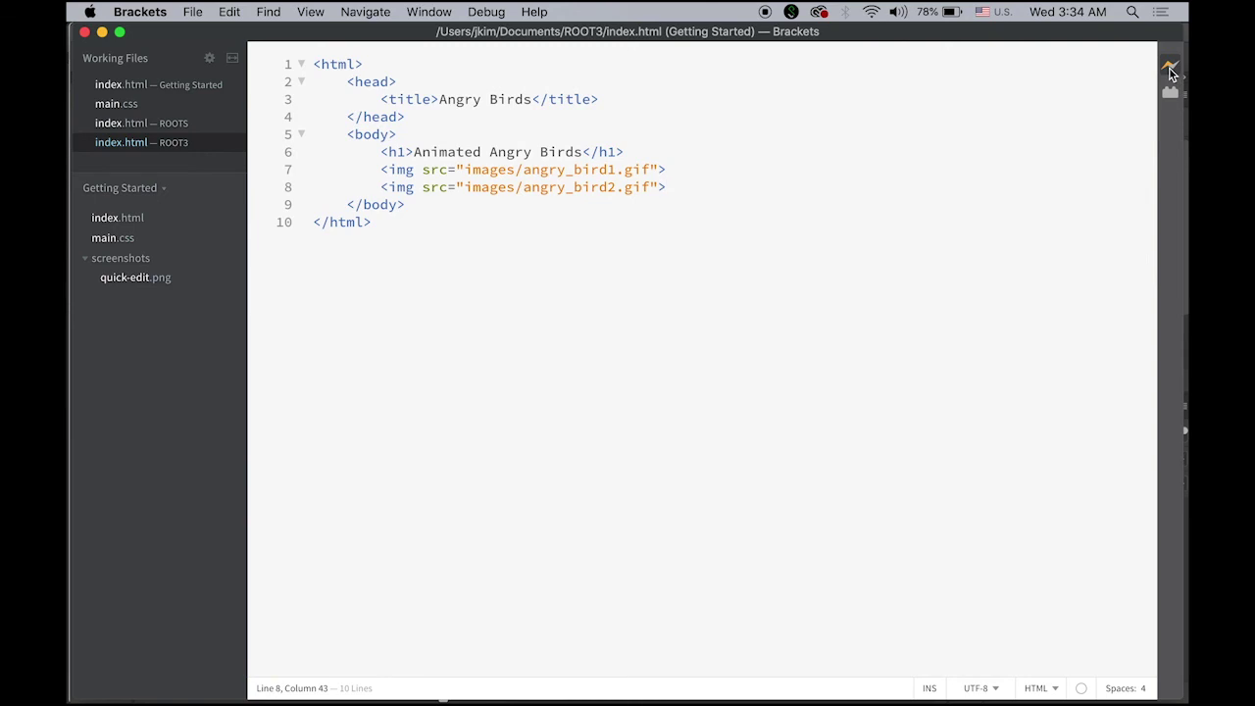